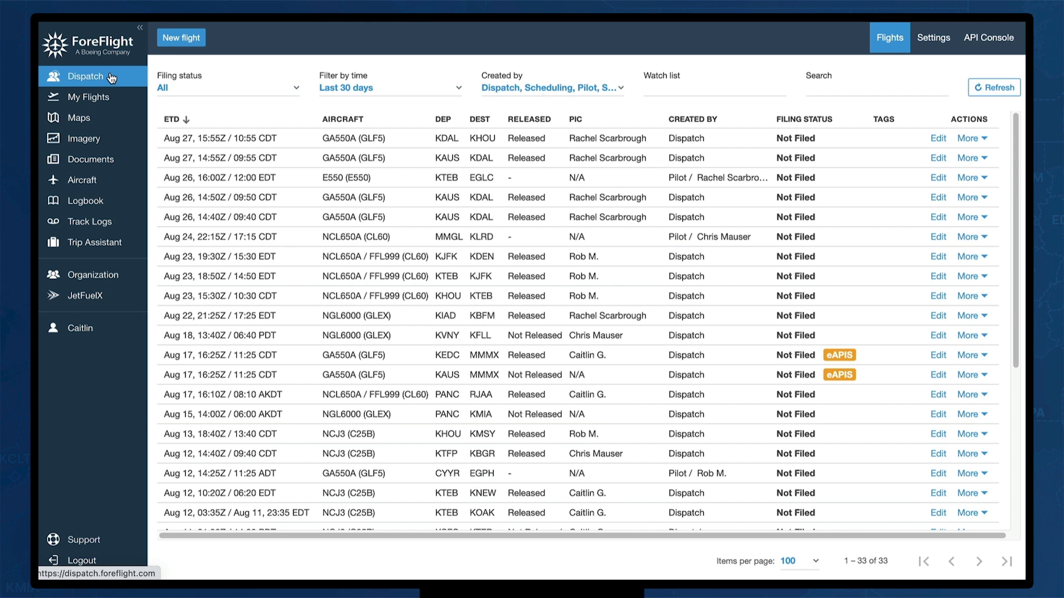
Check the filters, keeping all filing statuses, the last 30 days and all four creators
left_click(297, 92)
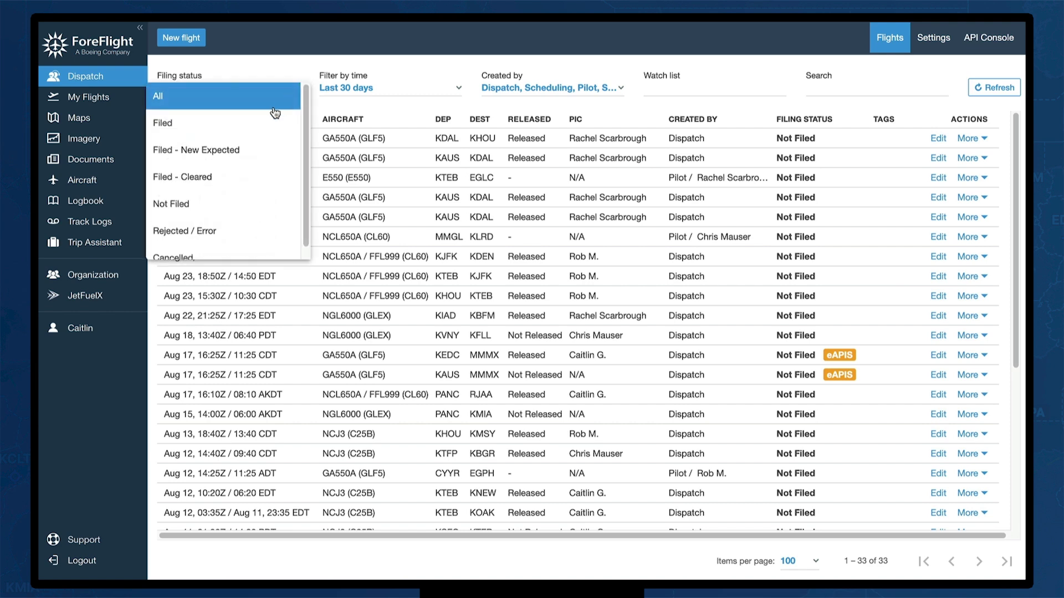
left_click(290, 97)
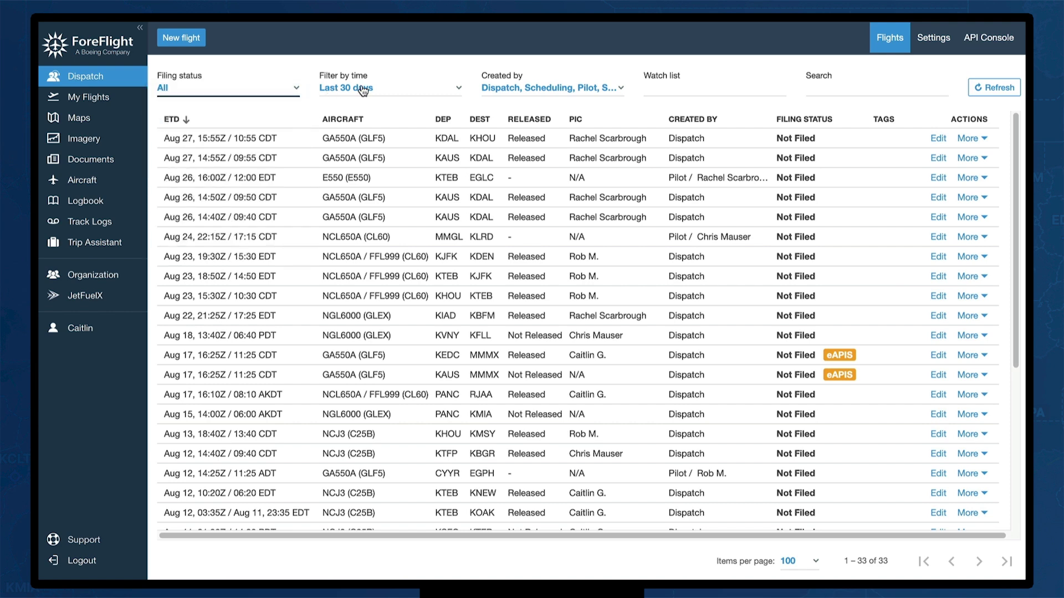
left_click(447, 88)
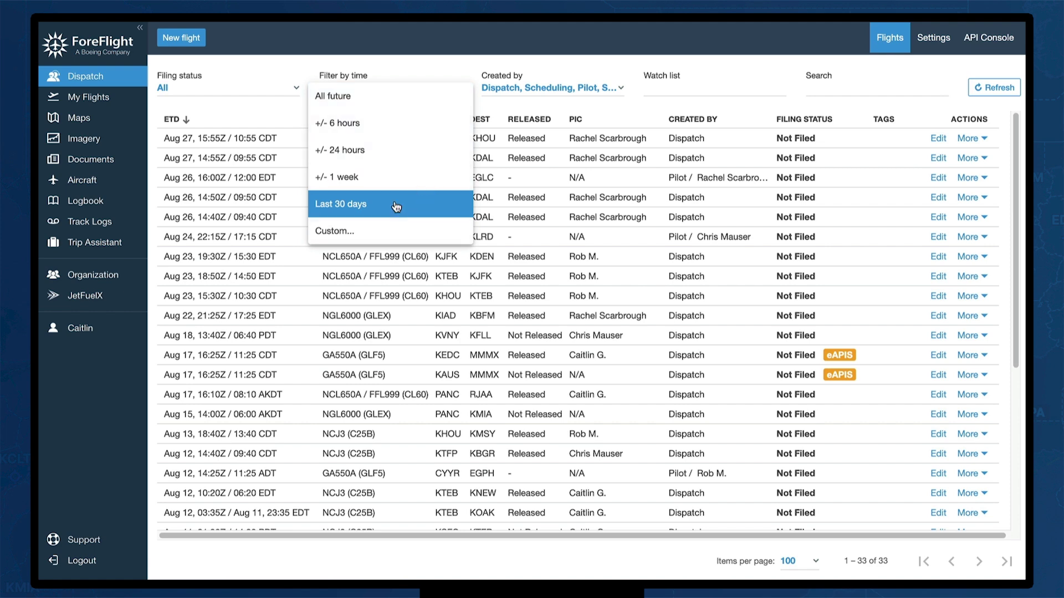
left_click(456, 74)
left_click(618, 89)
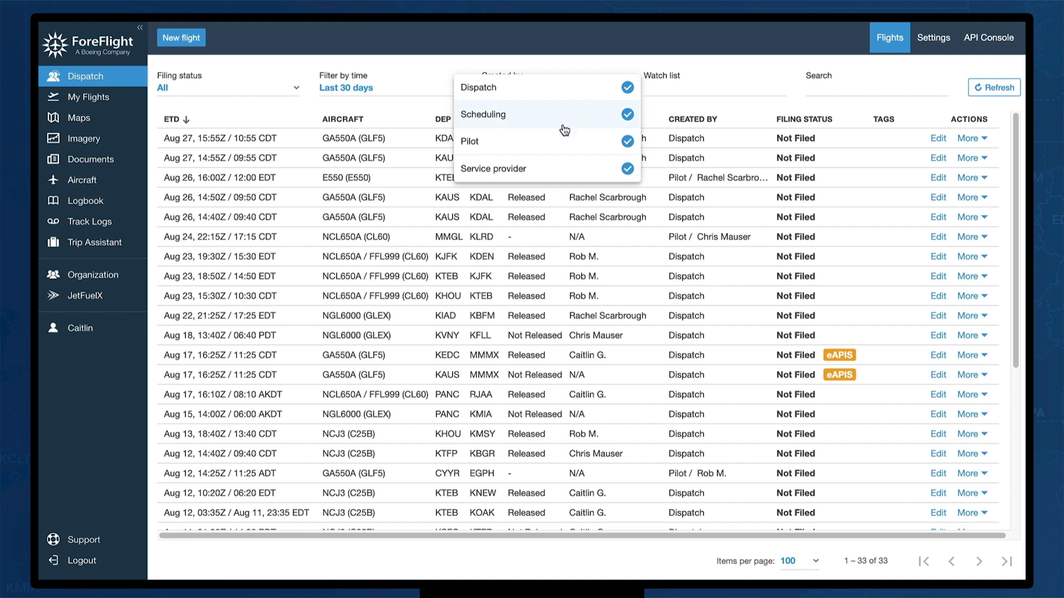
left_click(563, 66)
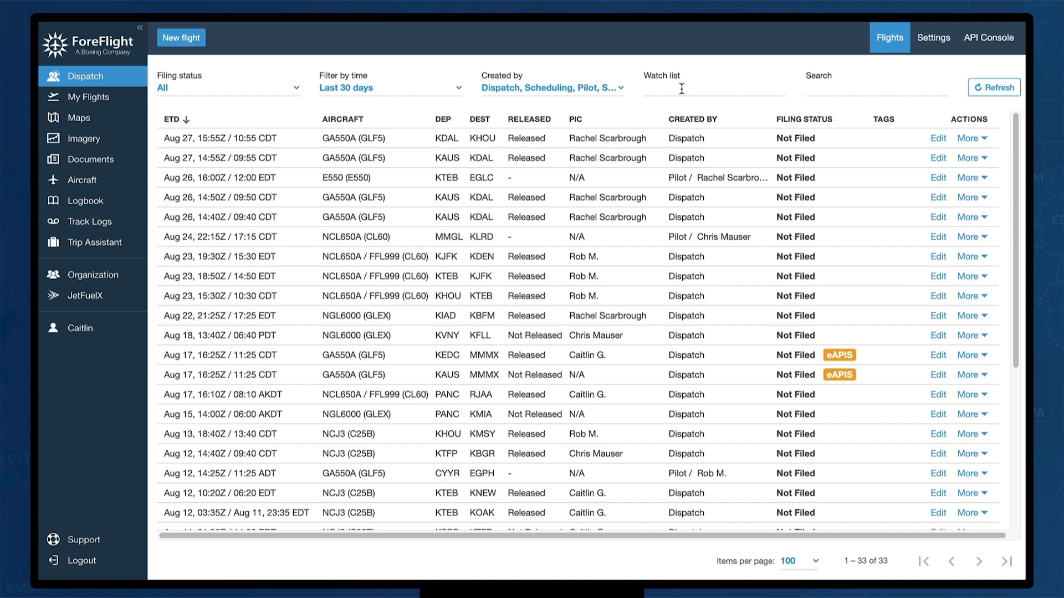
Filter the flights list to the GLF5 watch list
left_click(681, 89)
type("GLF5")
key("Return")
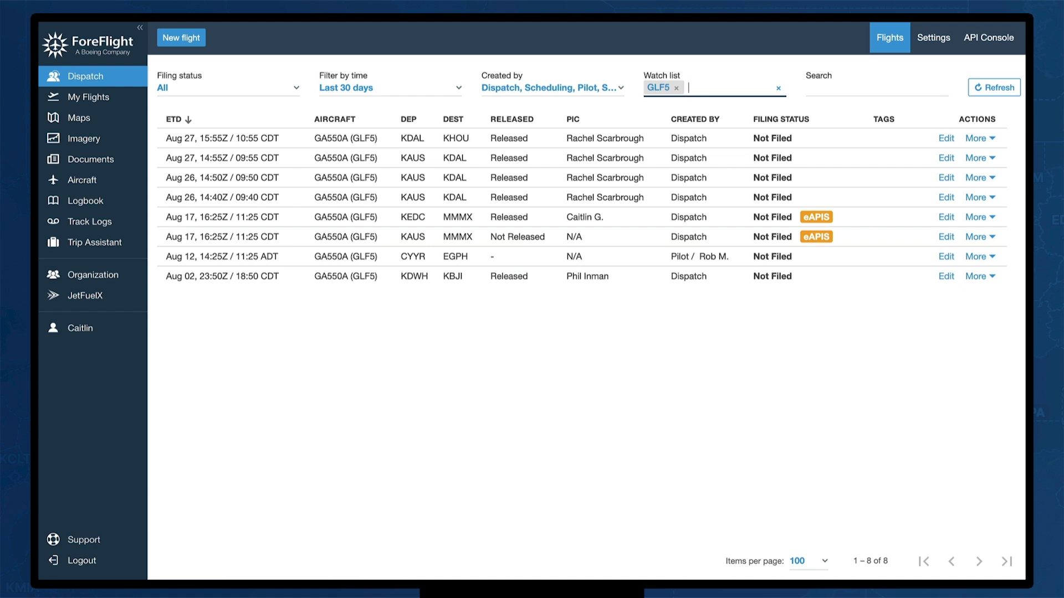
Search the flights for the pilot's name and show more actions for the first flight
left_click(839, 89)
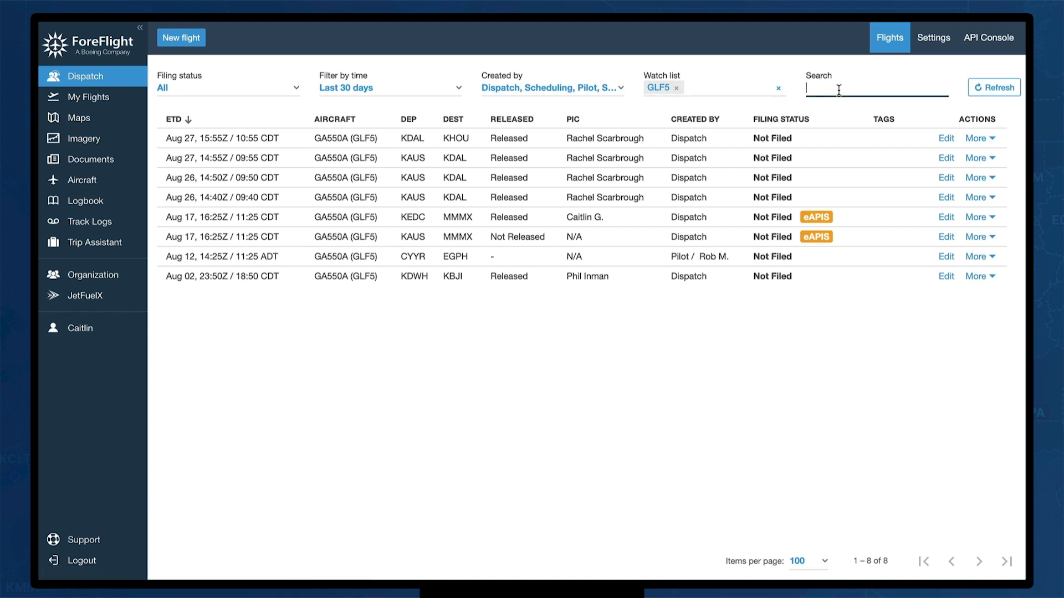
type("RACHEL")
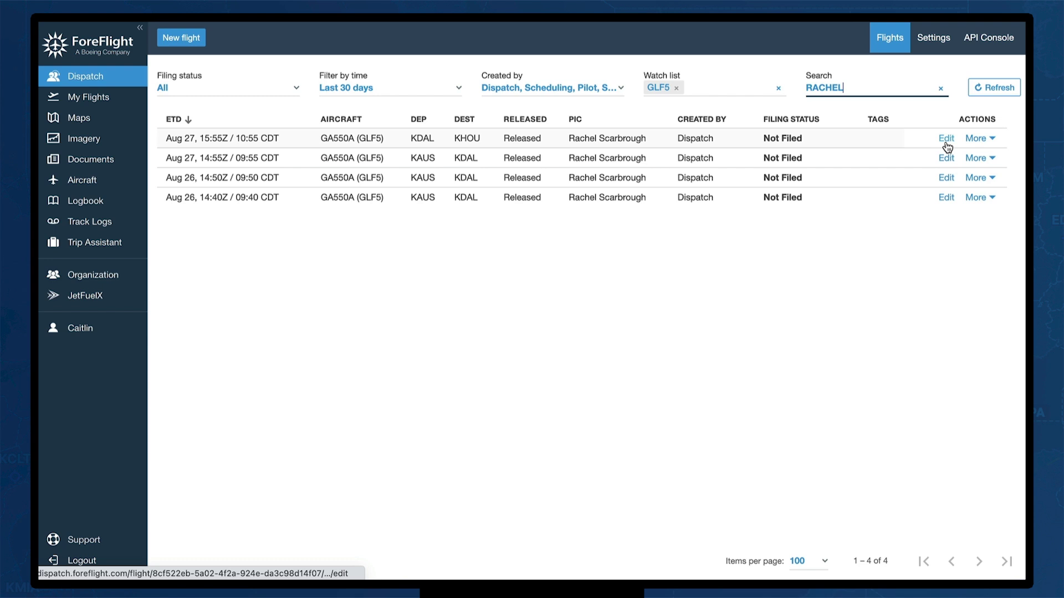
left_click(993, 139)
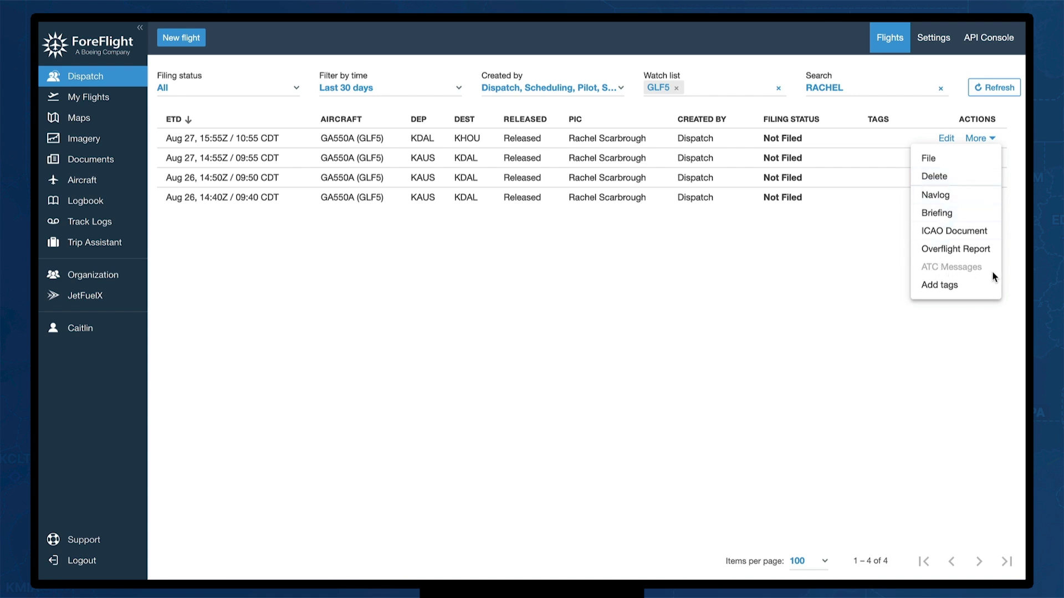
Save trip ID FFL456 and tag FERRY on the Aug 27 KDAL–KHOU flight
left_click(961, 288)
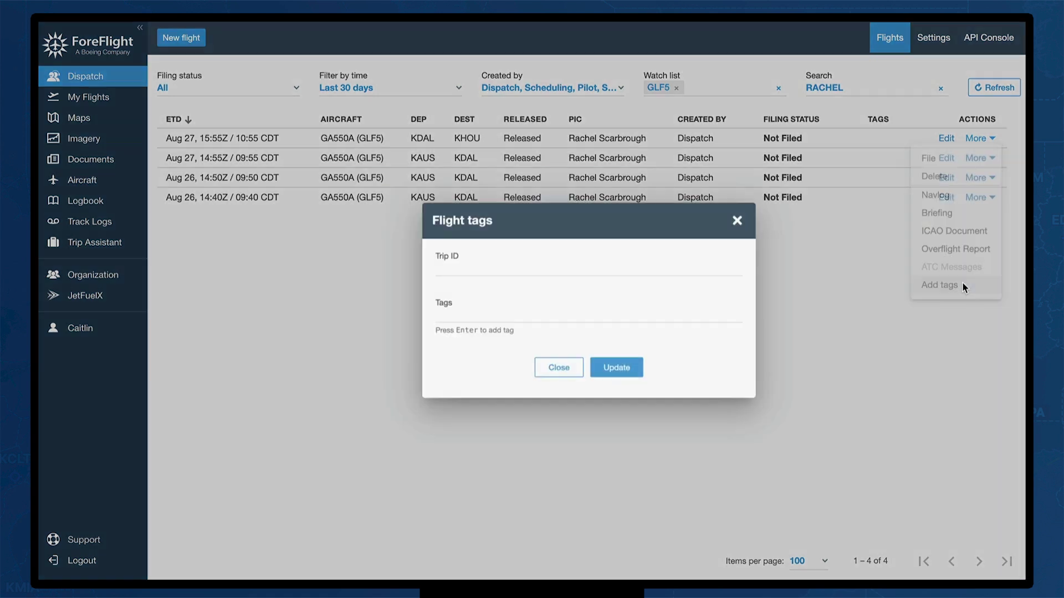
left_click(474, 268)
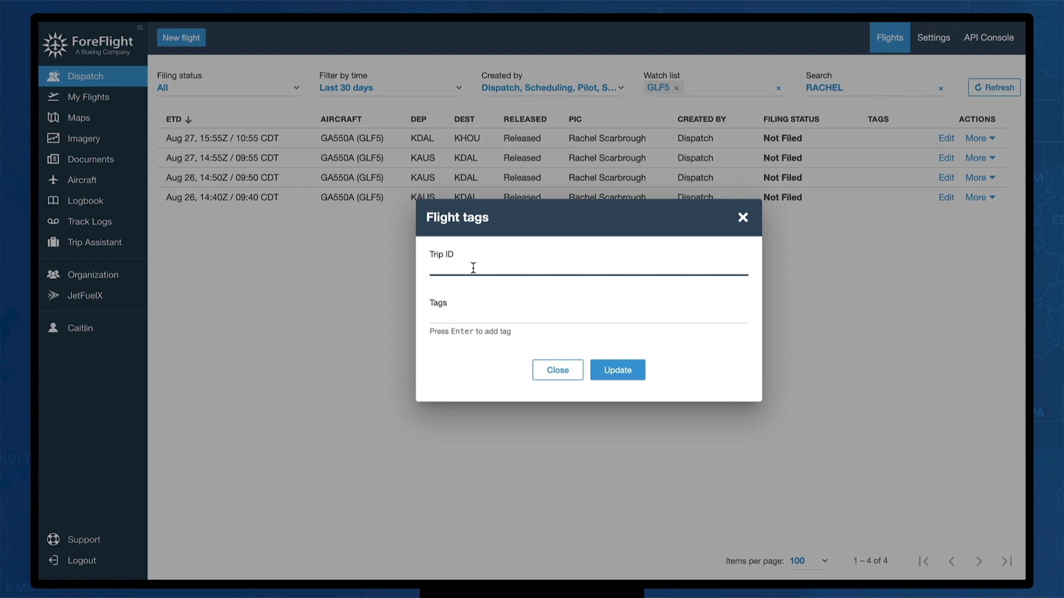
type("FFL")
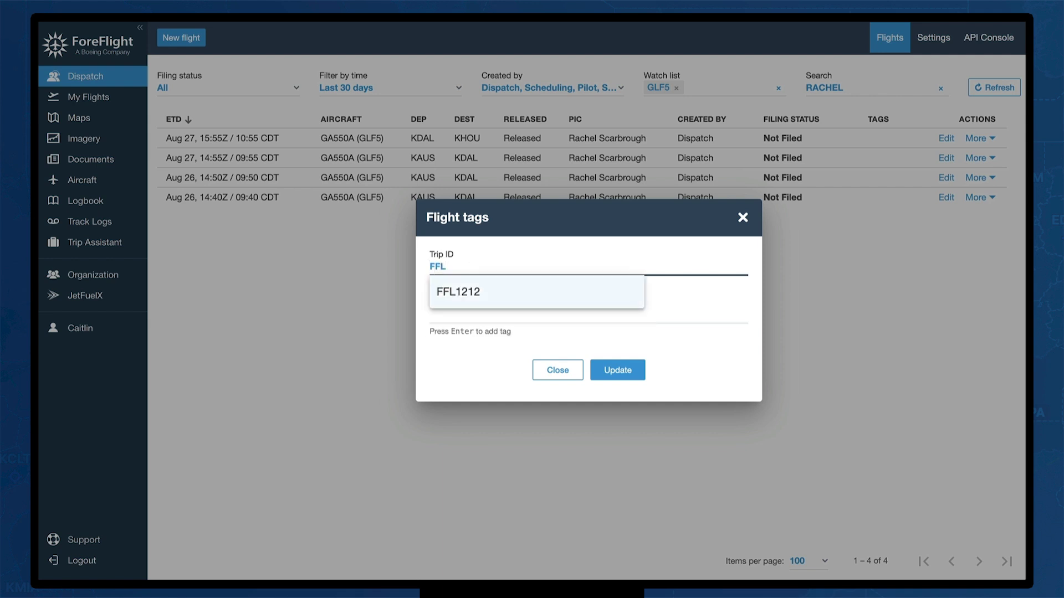
type("456")
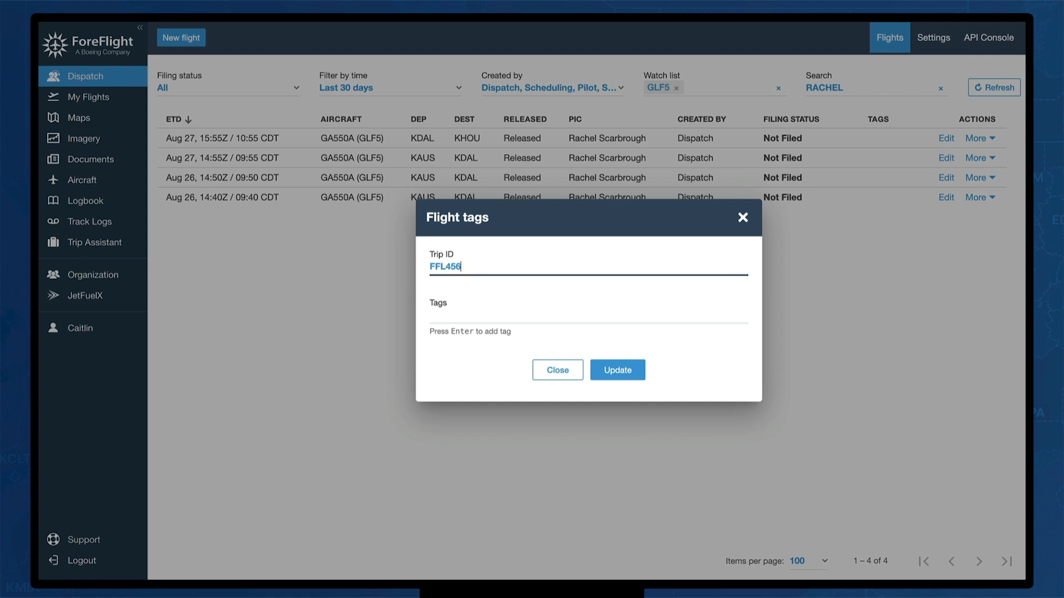
left_click(532, 311)
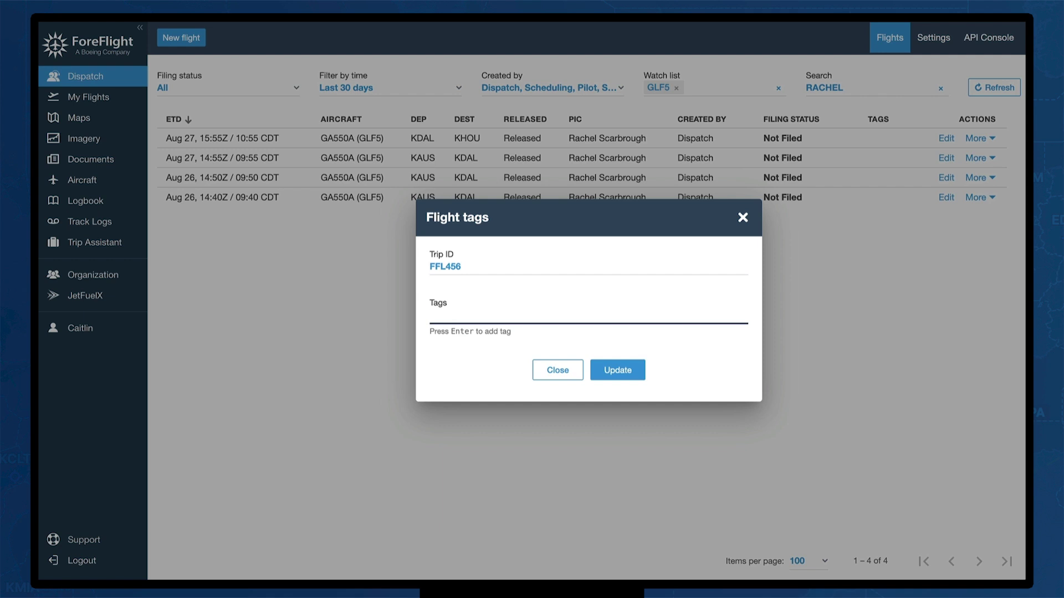
type("FERRY")
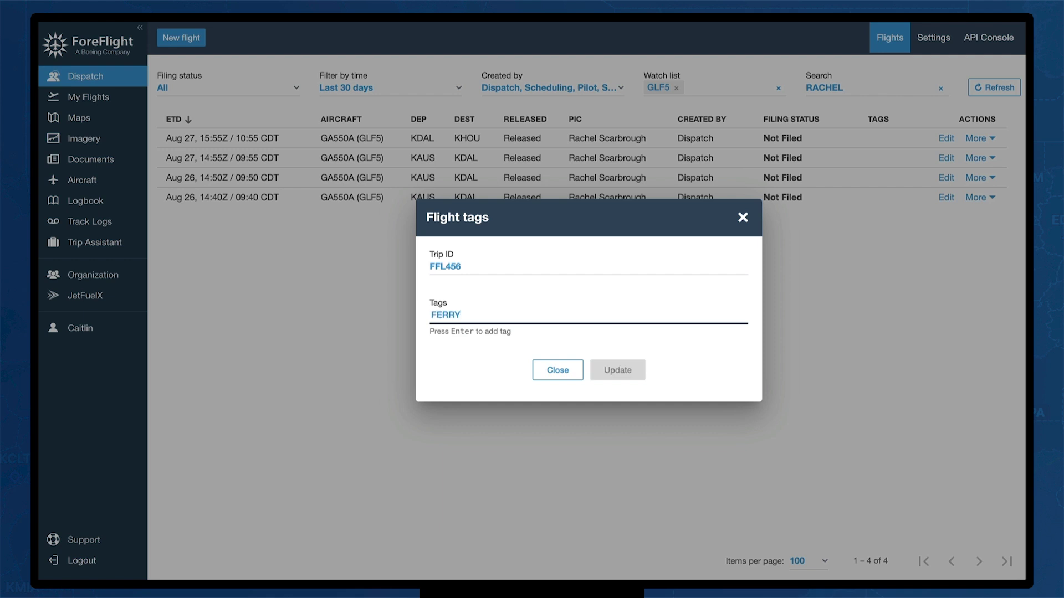
key("Return")
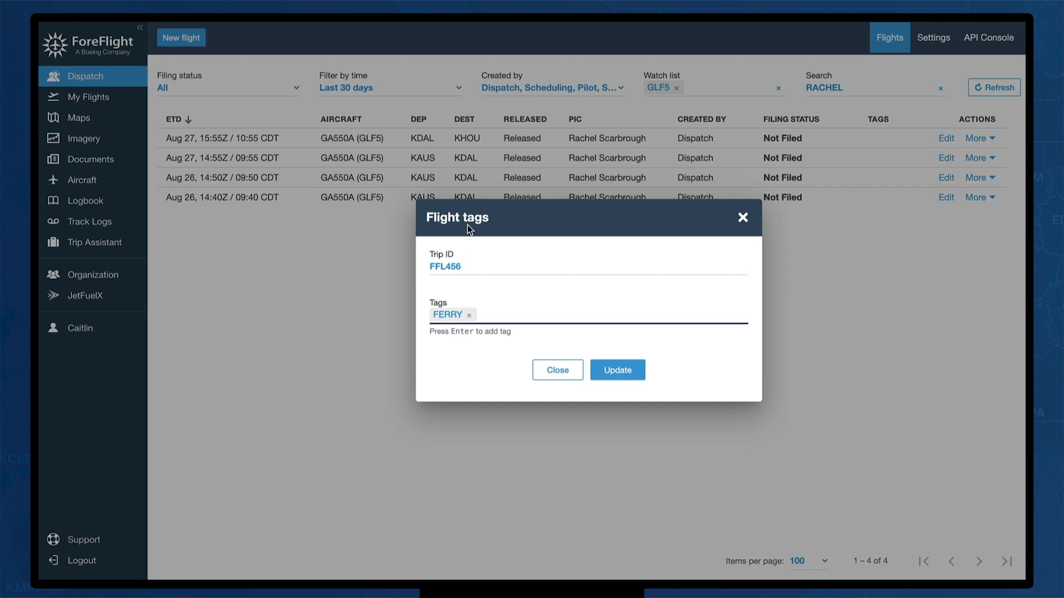
left_click(614, 370)
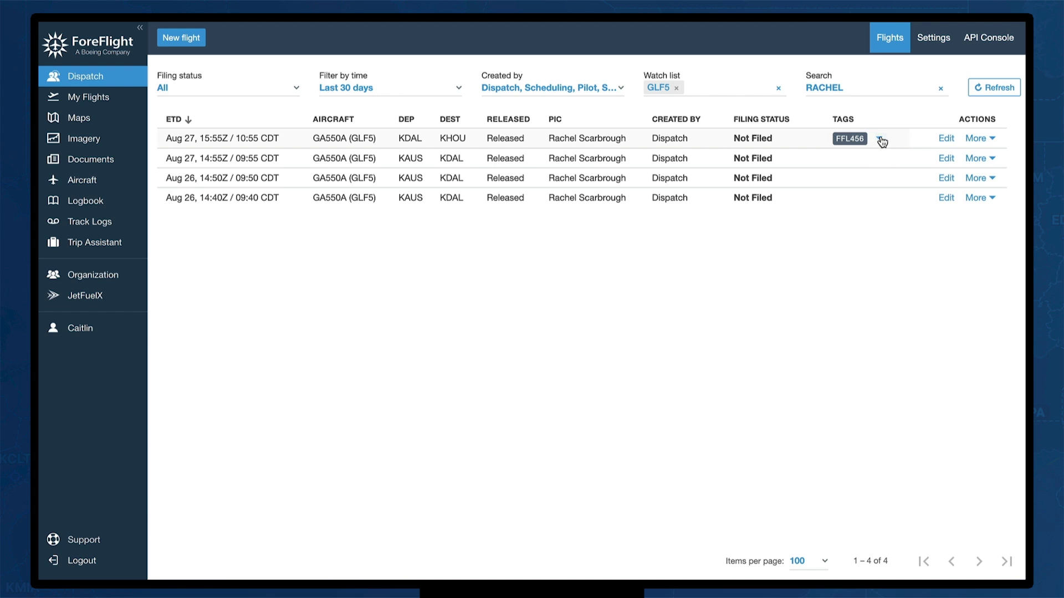
View the first flight's FERRY tag, then start a new NCL650A flight plan
left_click(879, 138)
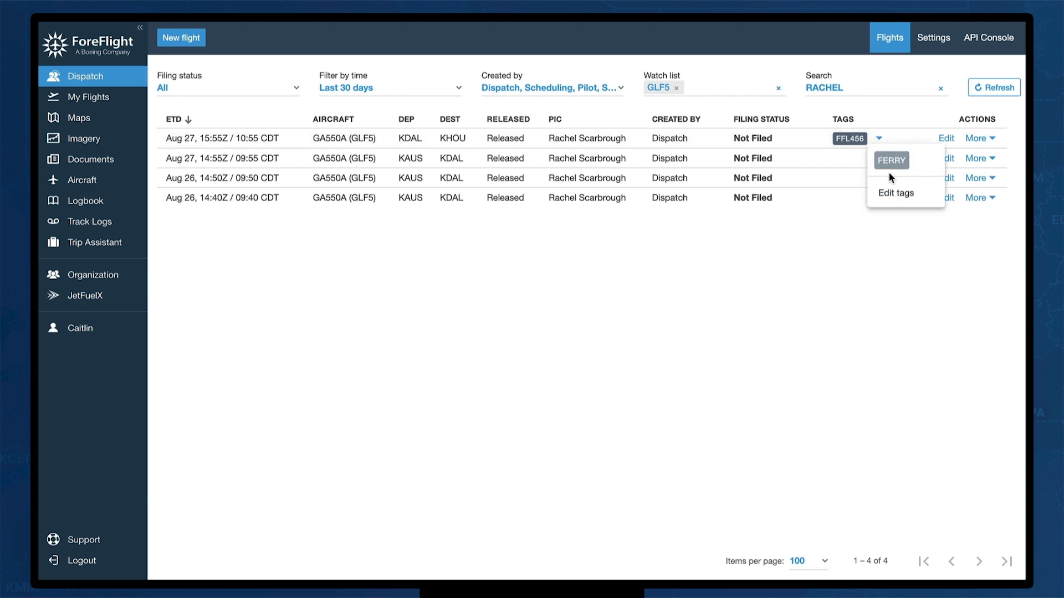
left_click(880, 140)
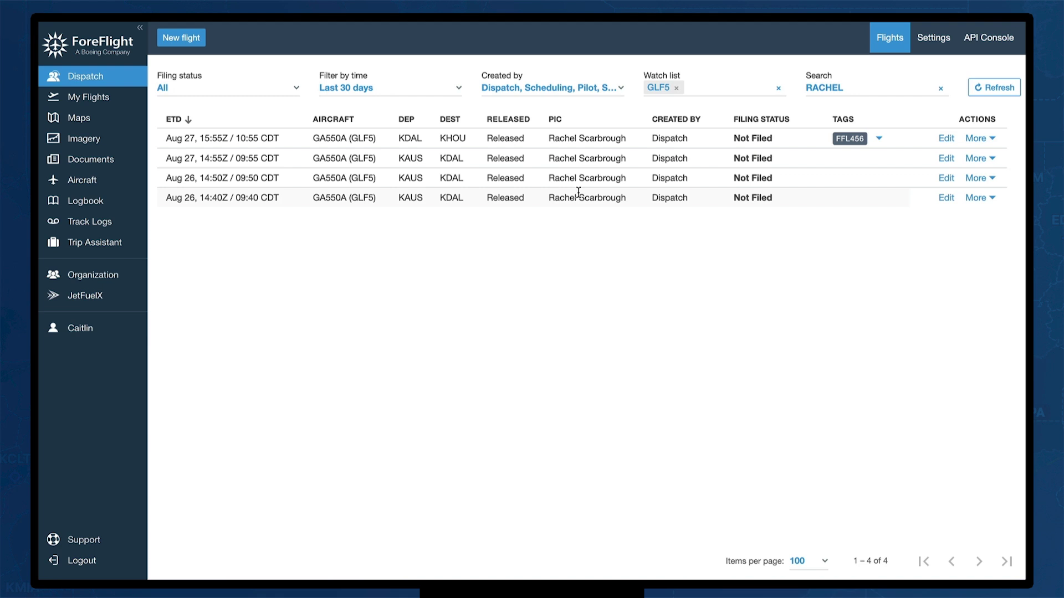
left_click(182, 44)
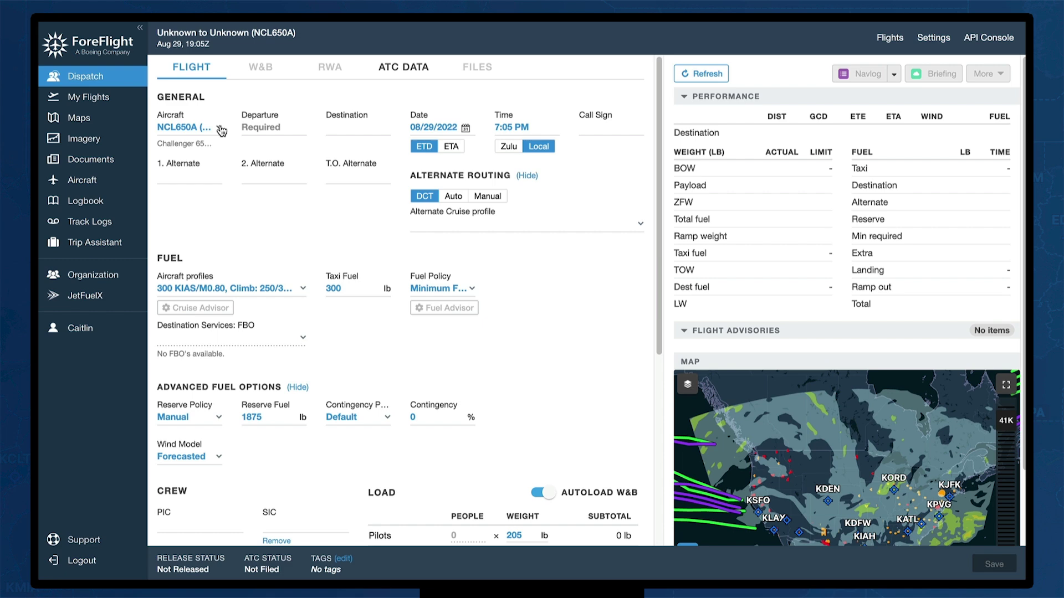
Keep aircraft NCL650A and route it from KTEB Teterboro to LFPB Le Bourget
left_click(221, 130)
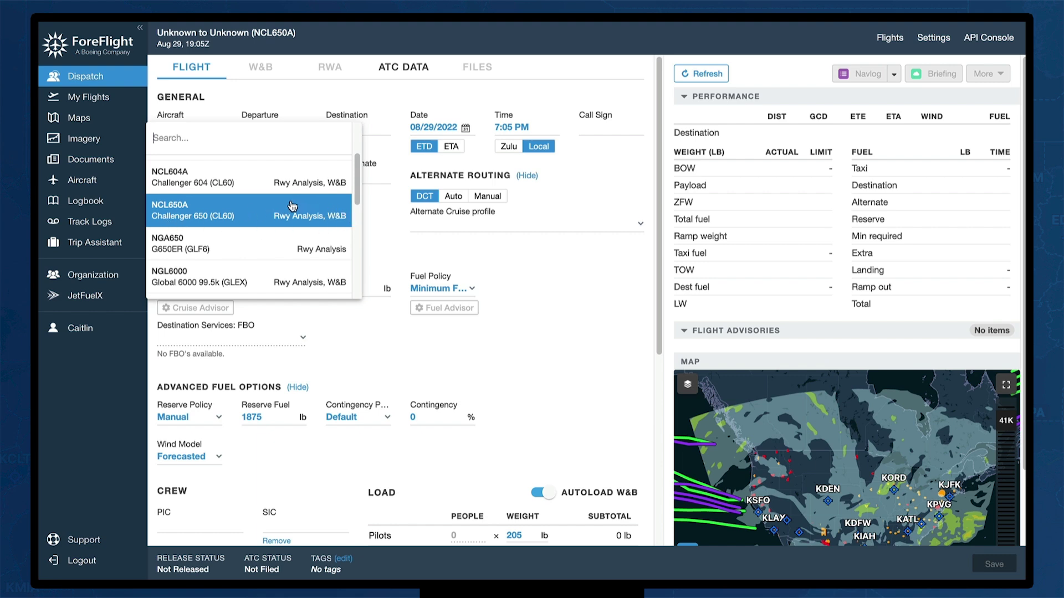
left_click(252, 216)
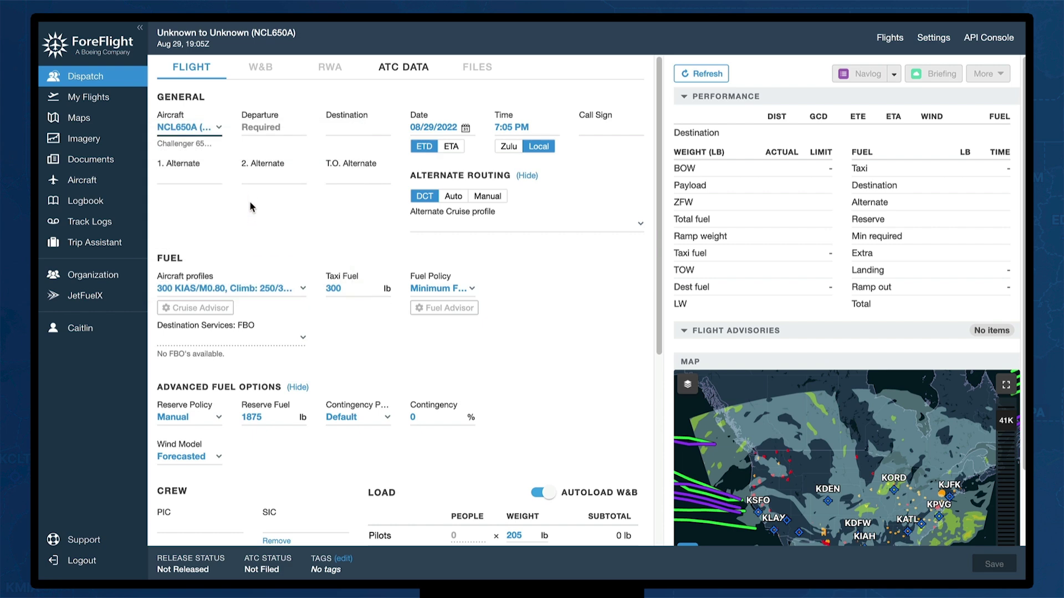
left_click(269, 127)
type("KTEB")
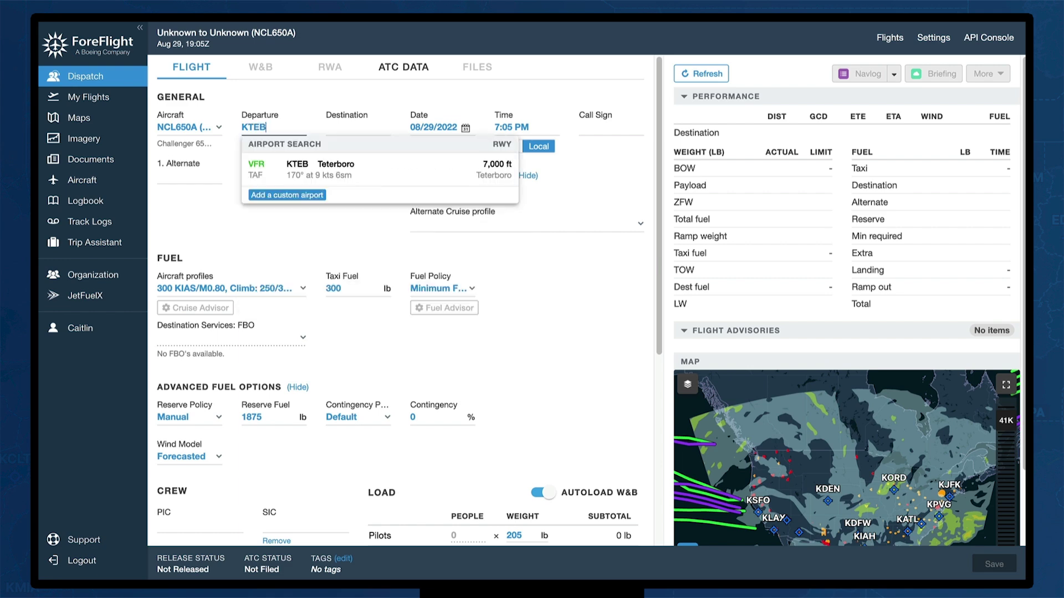
key("Tab")
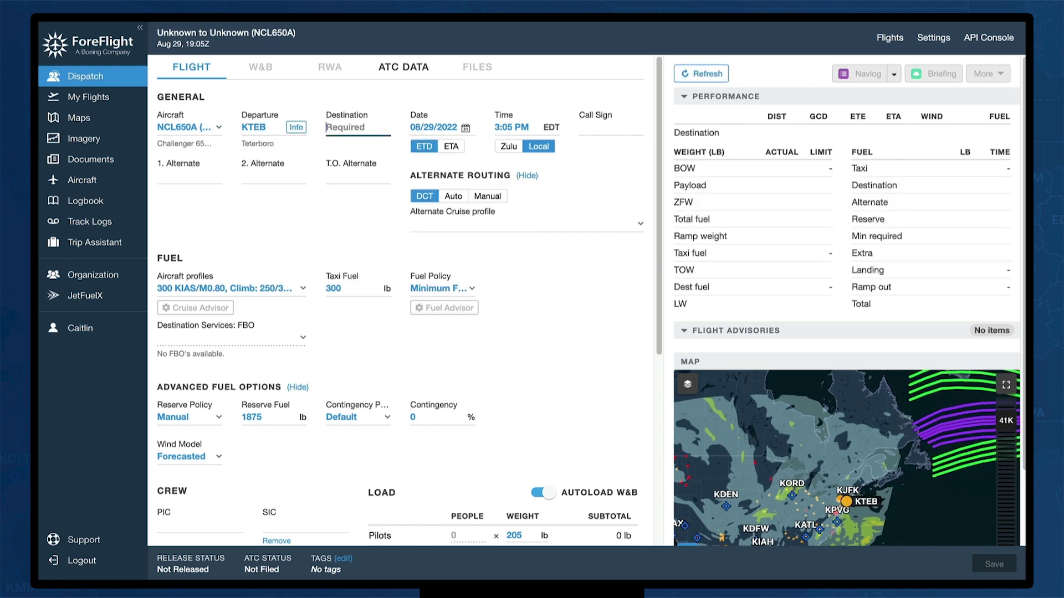
type("LFPB")
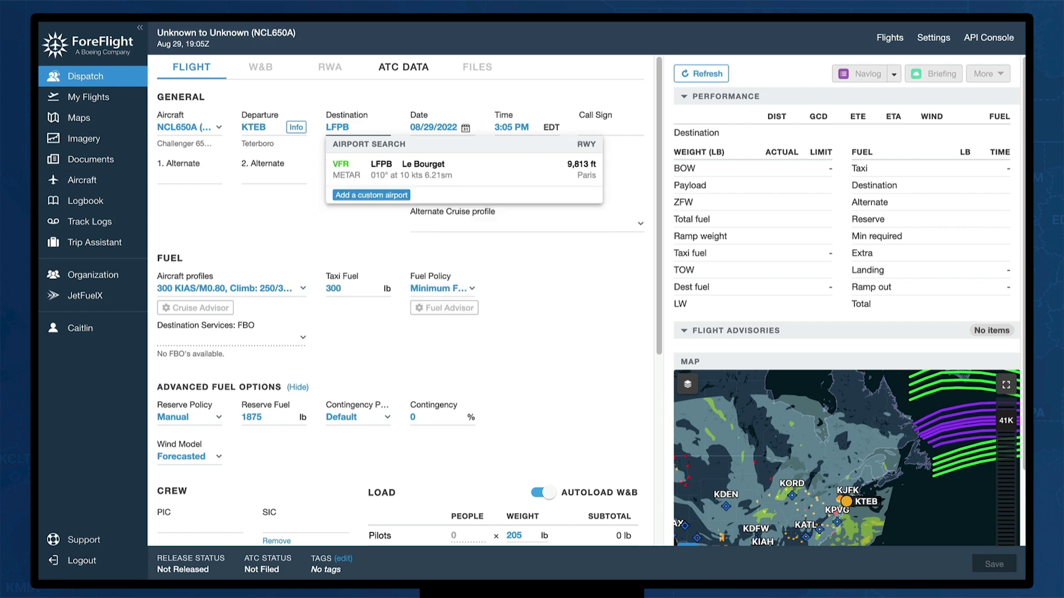
key("Return")
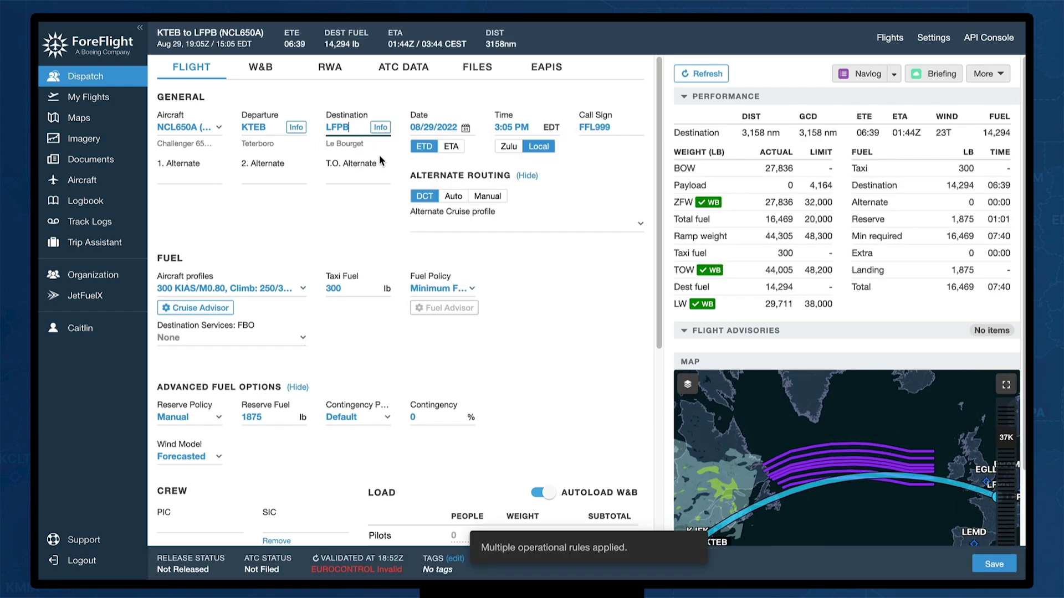
left_click(382, 128)
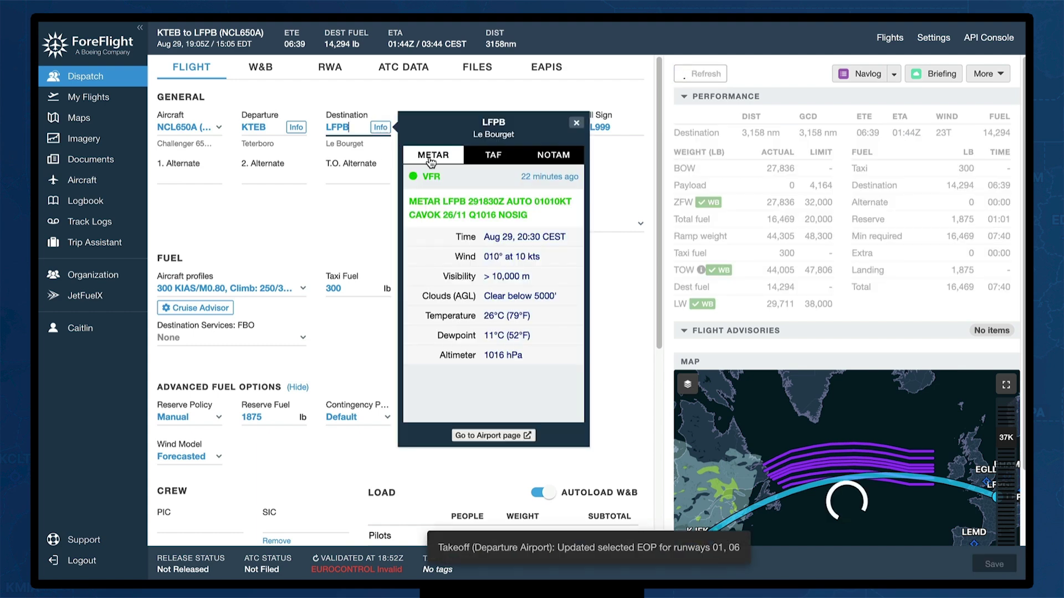
left_click(493, 156)
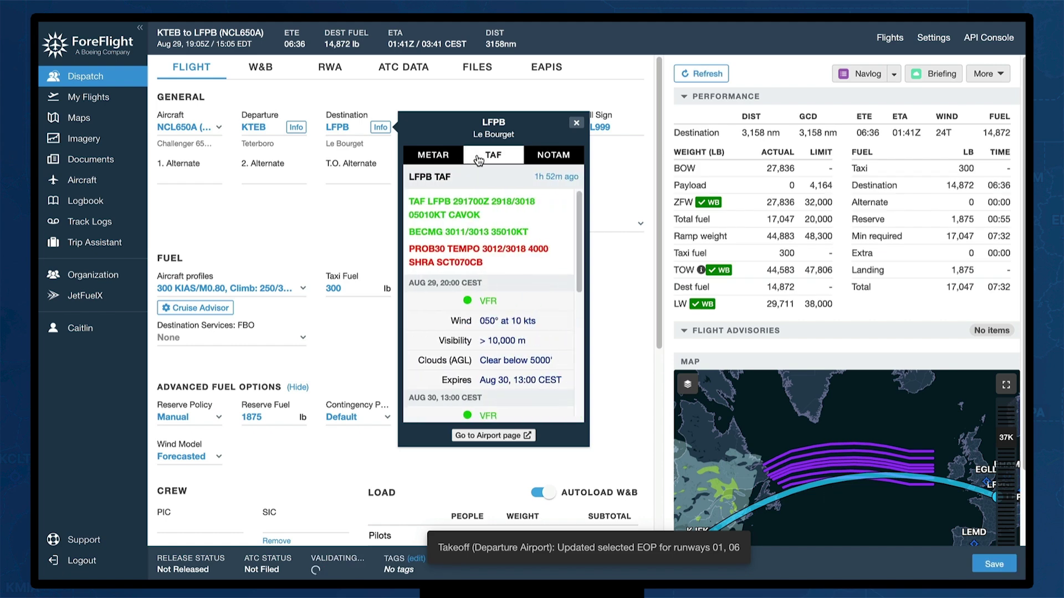
left_click(562, 156)
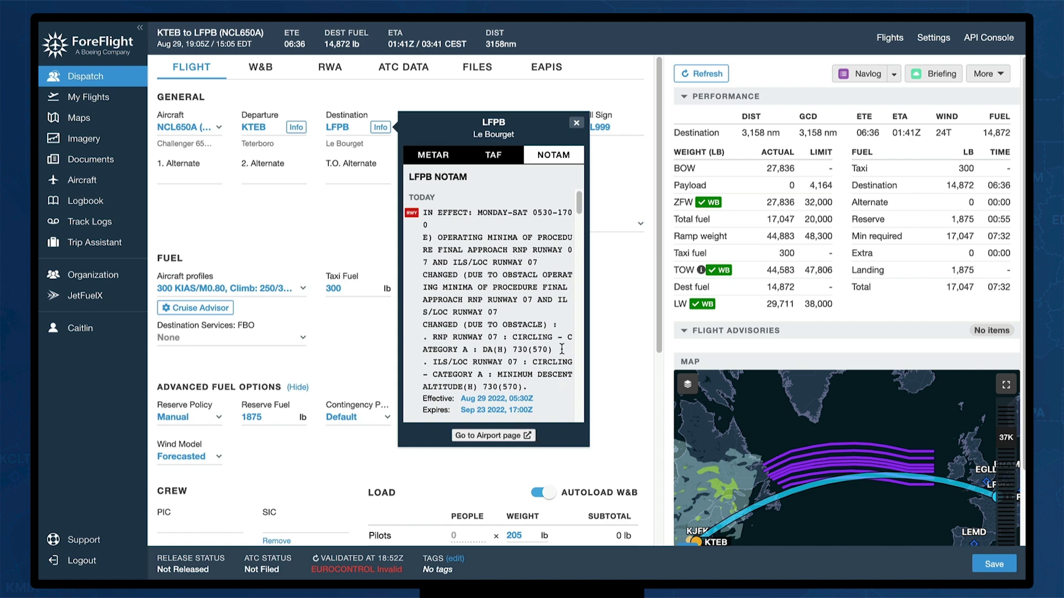
left_click(575, 123)
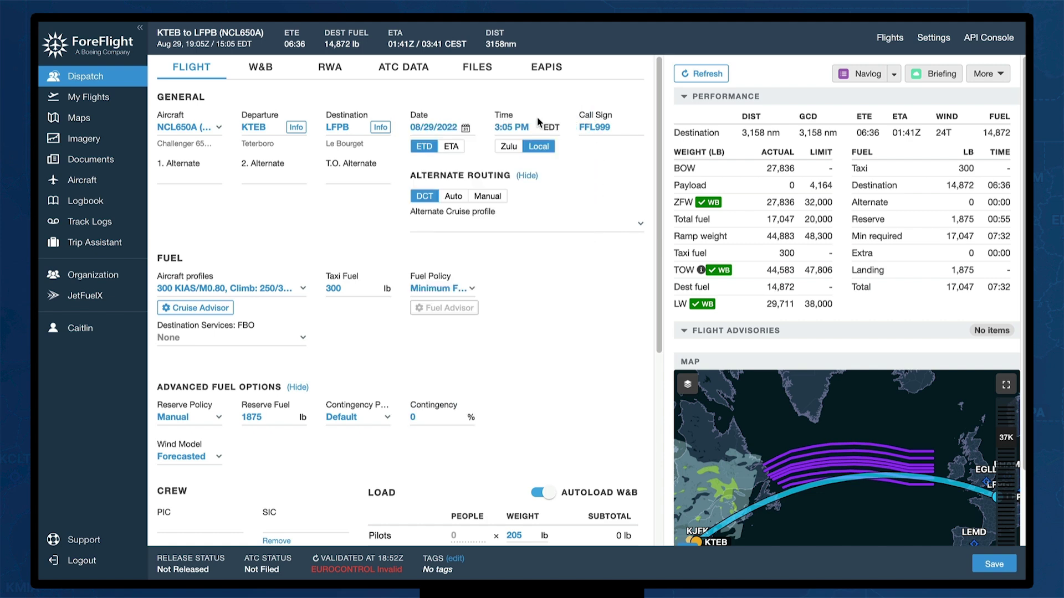
Set the departure to 08/30/2022 at 8:05 AM local time
left_click(467, 129)
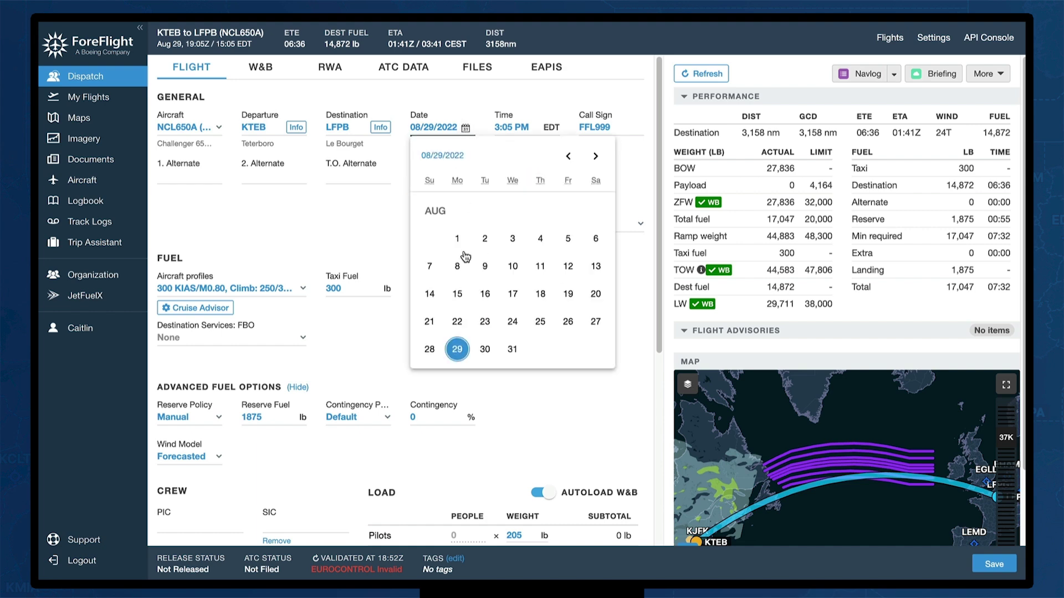
left_click(483, 350)
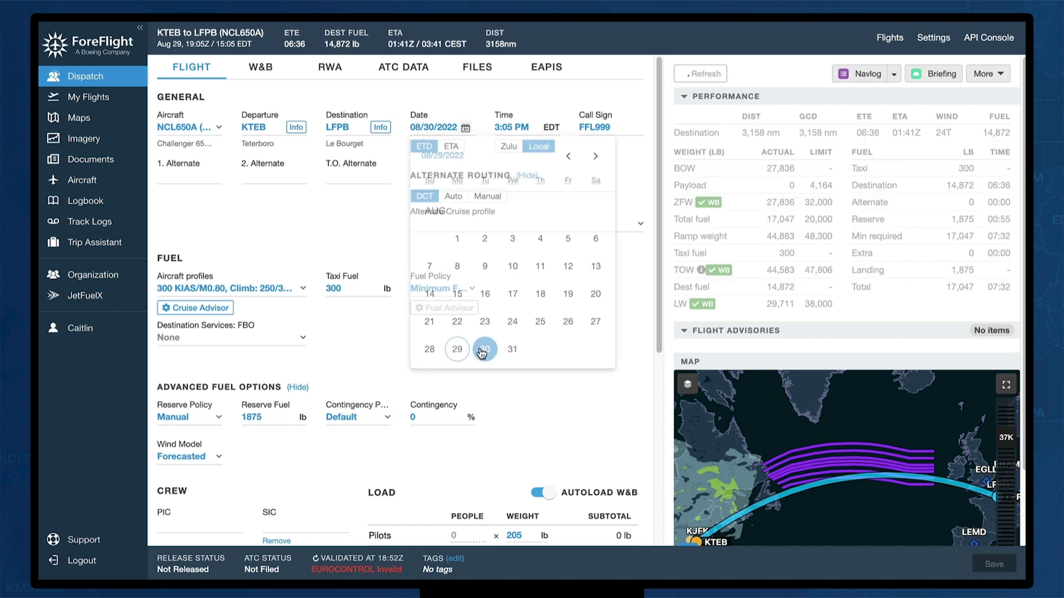
left_click(499, 127)
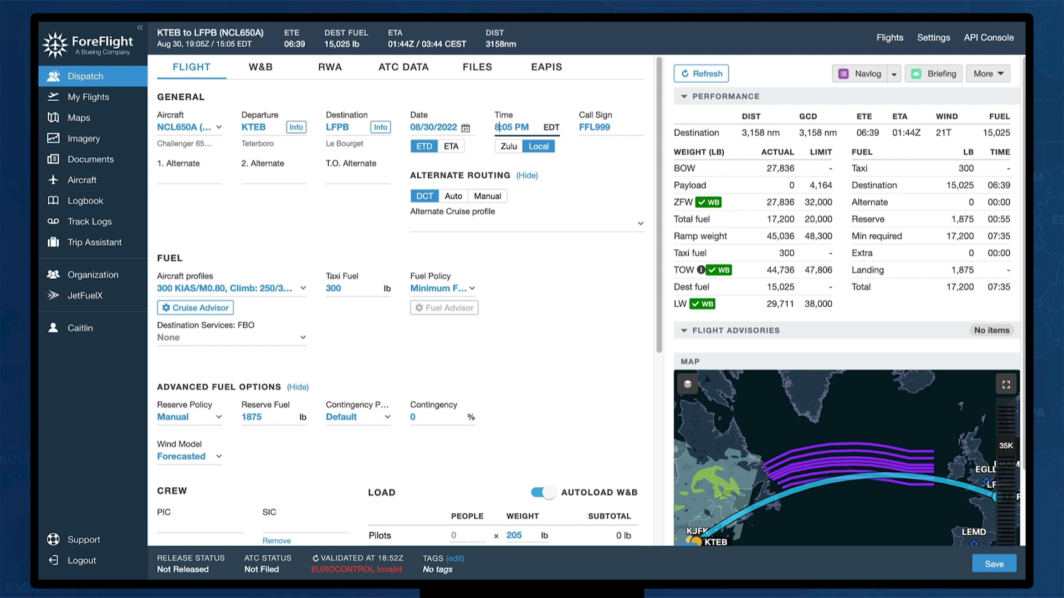
type("8")
left_click(520, 127)
type("a")
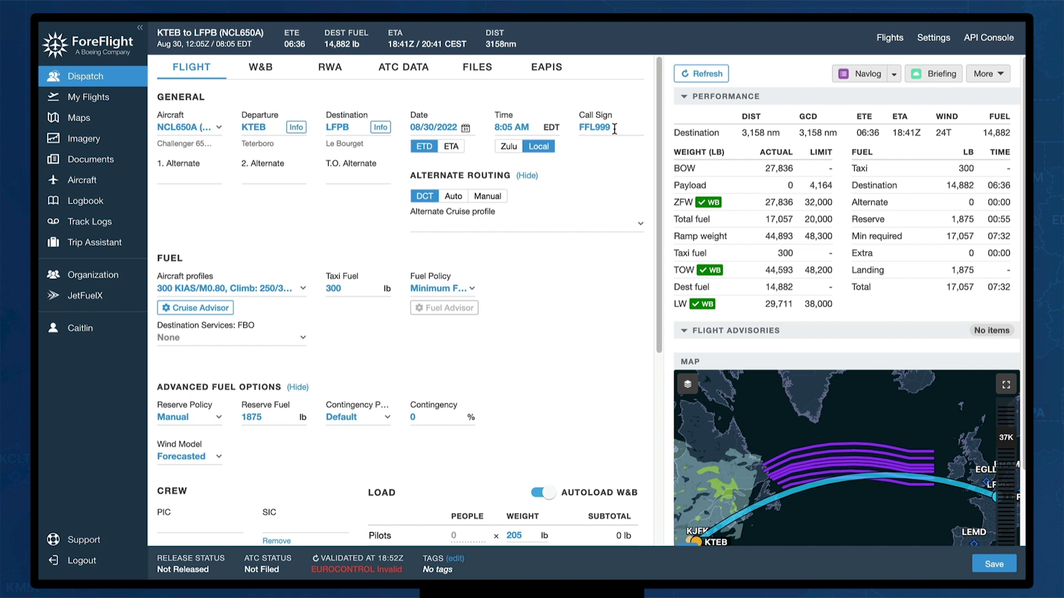
Add alternate LFPO Orly via AHVEC LABIG at 300 KIAS/M0.82 and save the flight
left_click(173, 177)
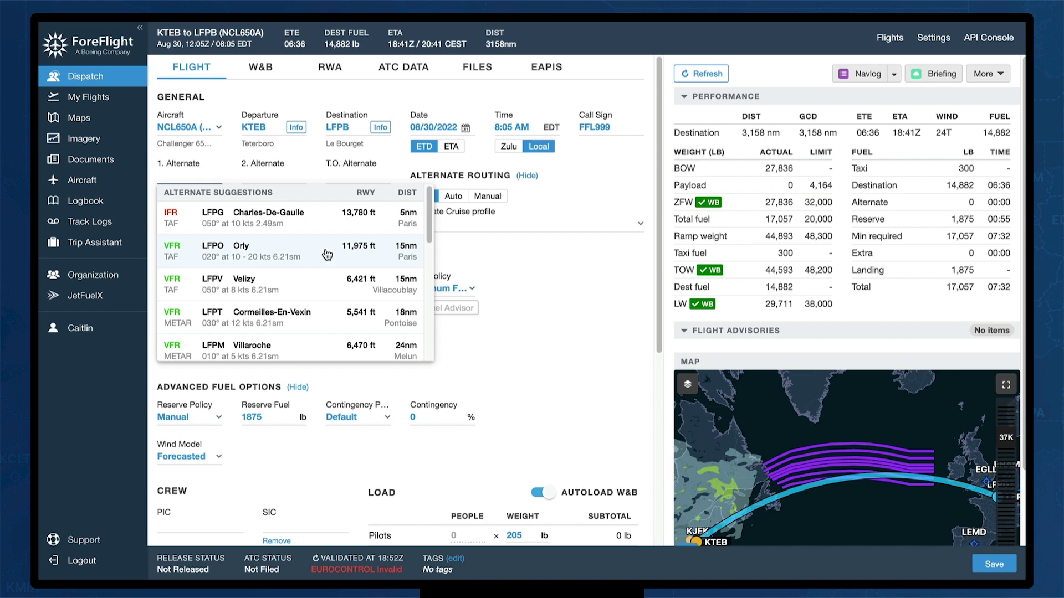
left_click(327, 254)
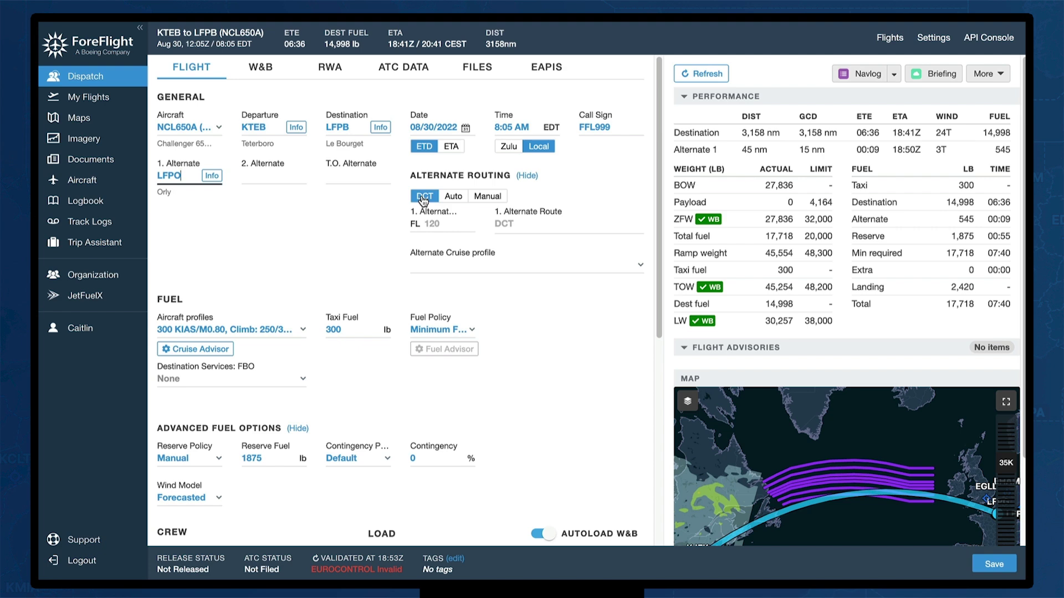
left_click(488, 197)
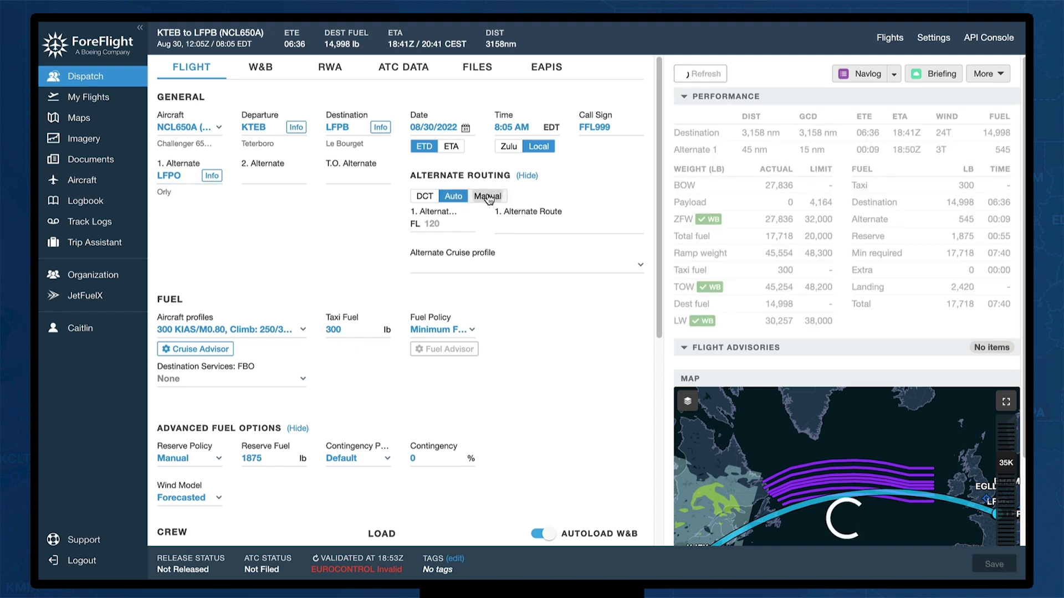
left_click(507, 223)
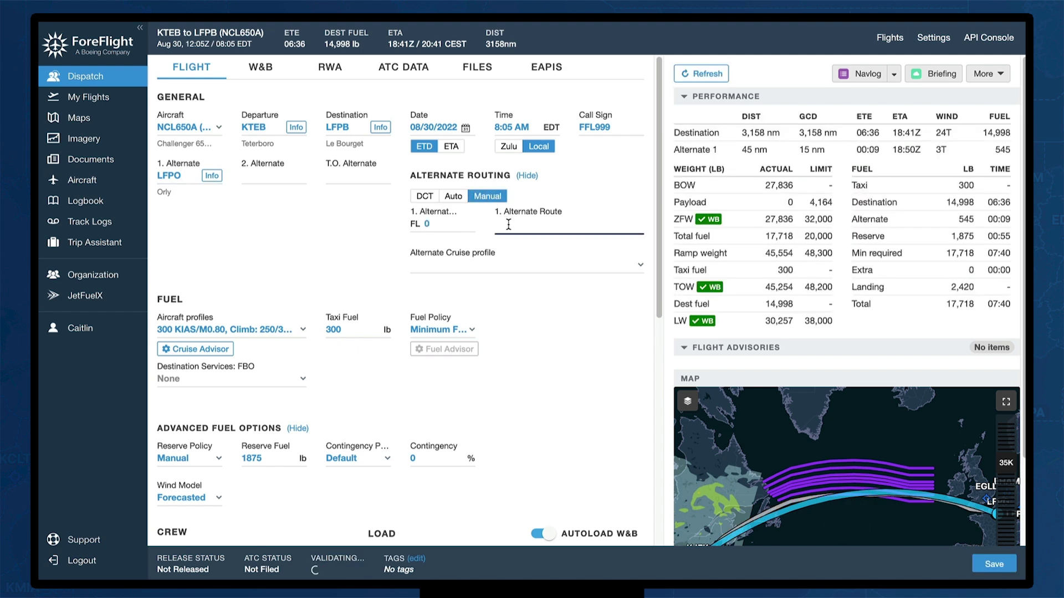
type("AHVEC LABIG")
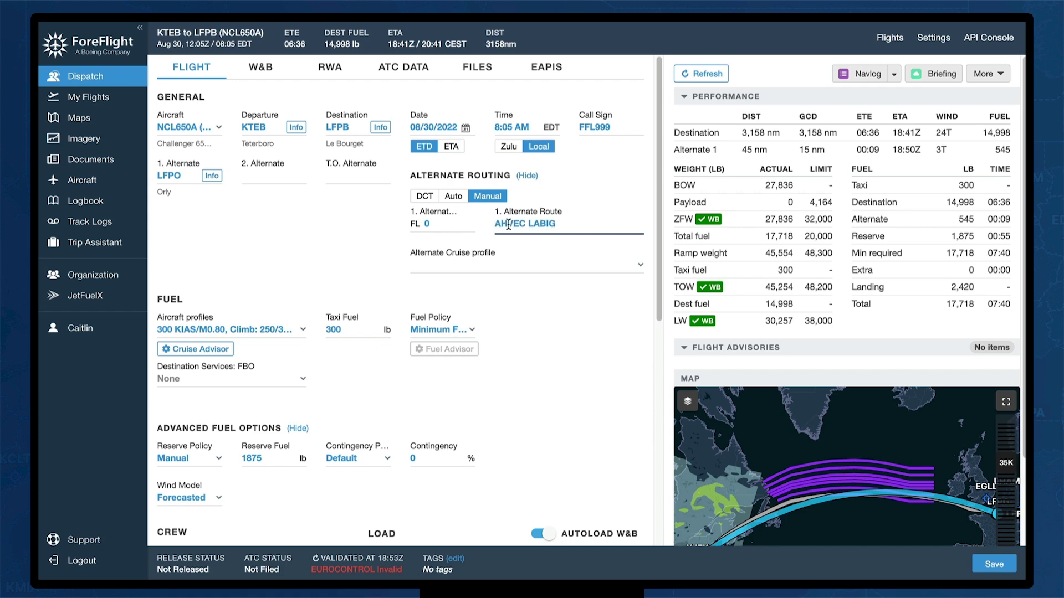
key("Tab")
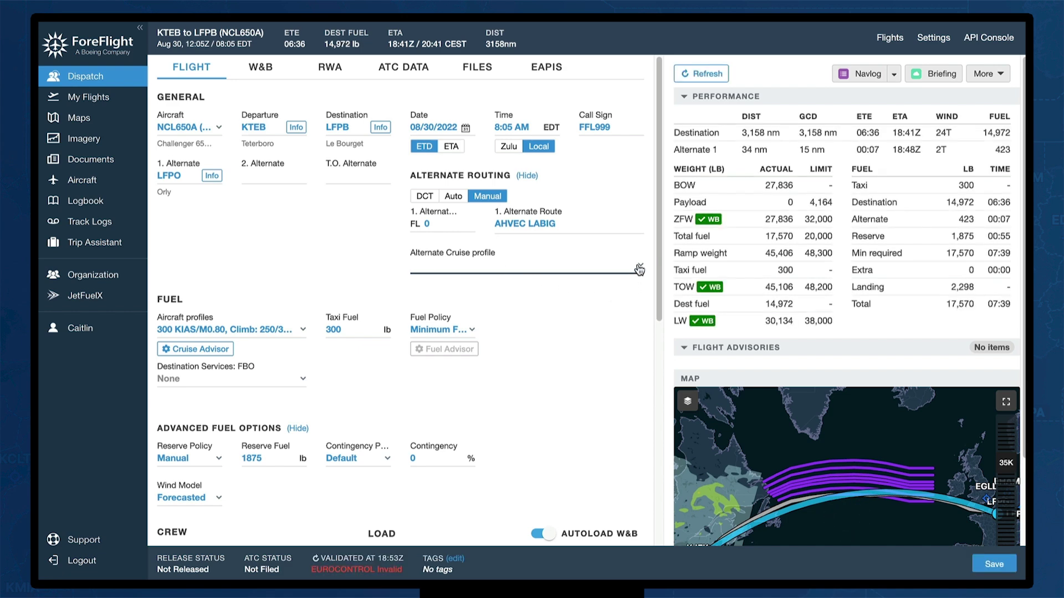
left_click(639, 270)
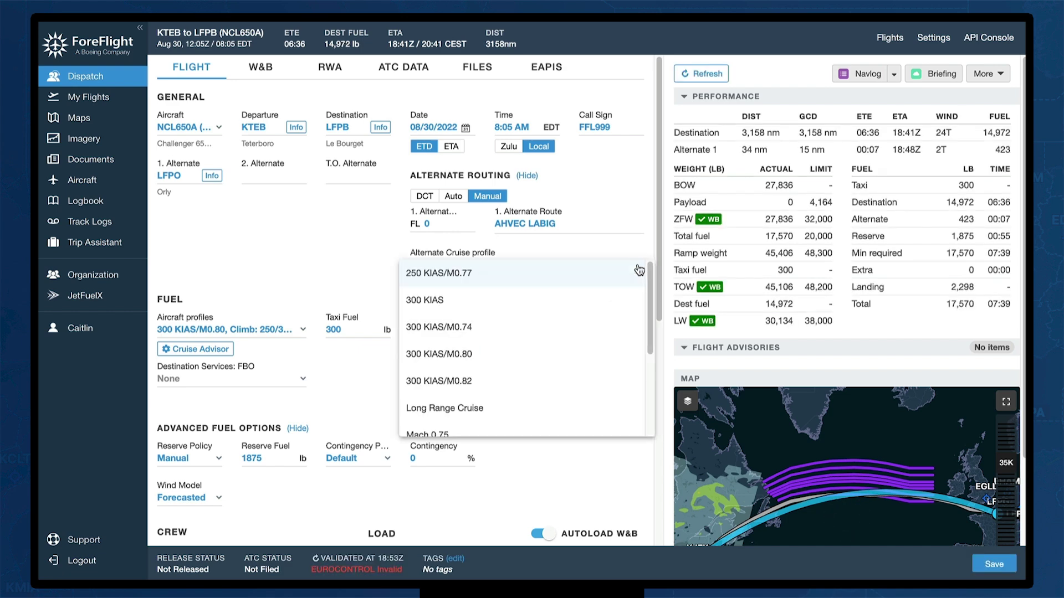
left_click(498, 380)
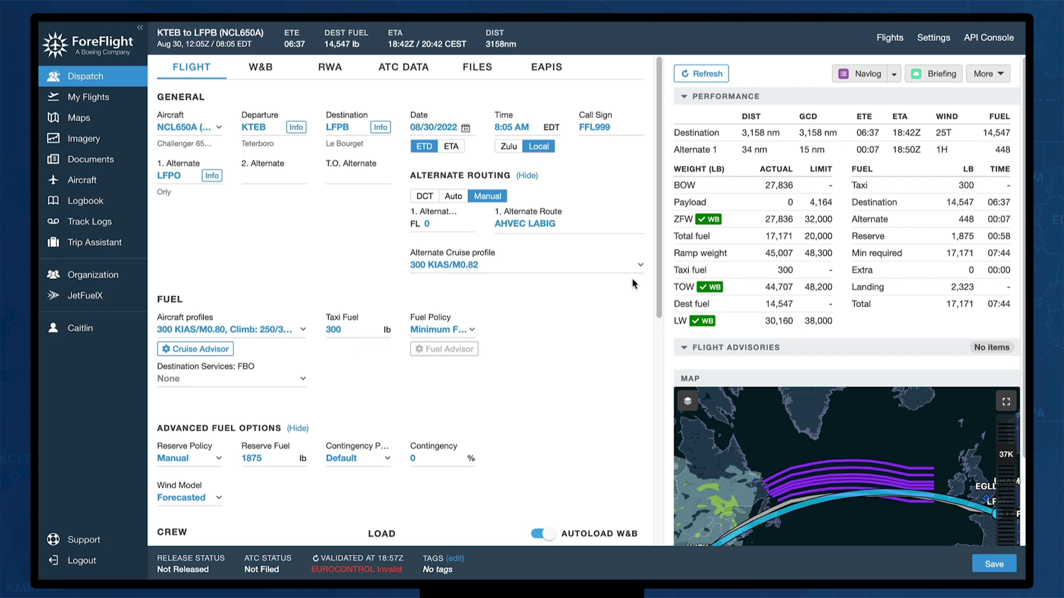
left_click(1012, 564)
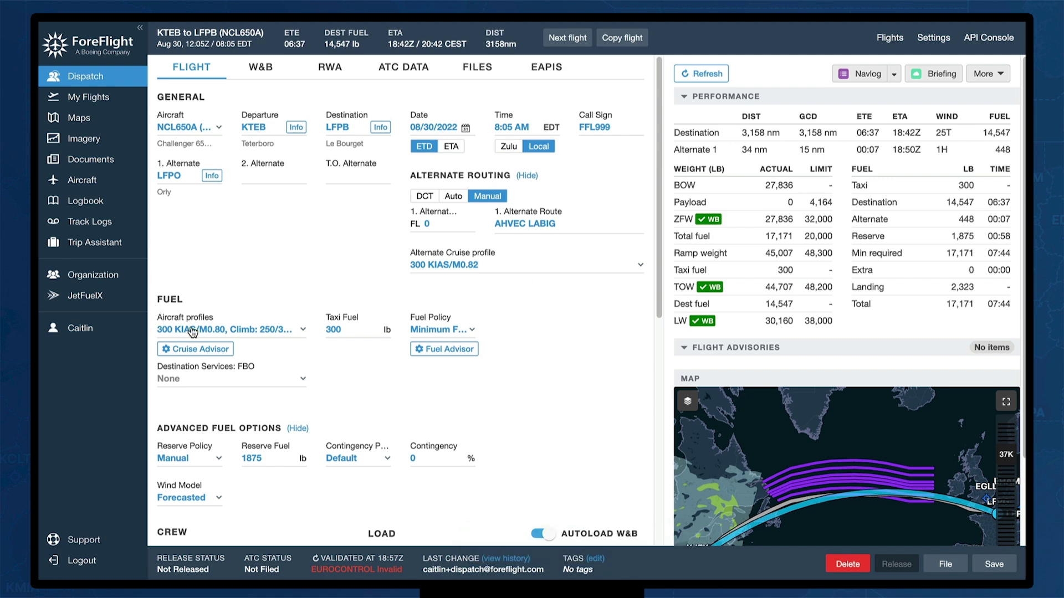
Apply Long Range Cruise at FL390 from the Cruise Advisor, giving 13,333 lb destination fuel
left_click(302, 331)
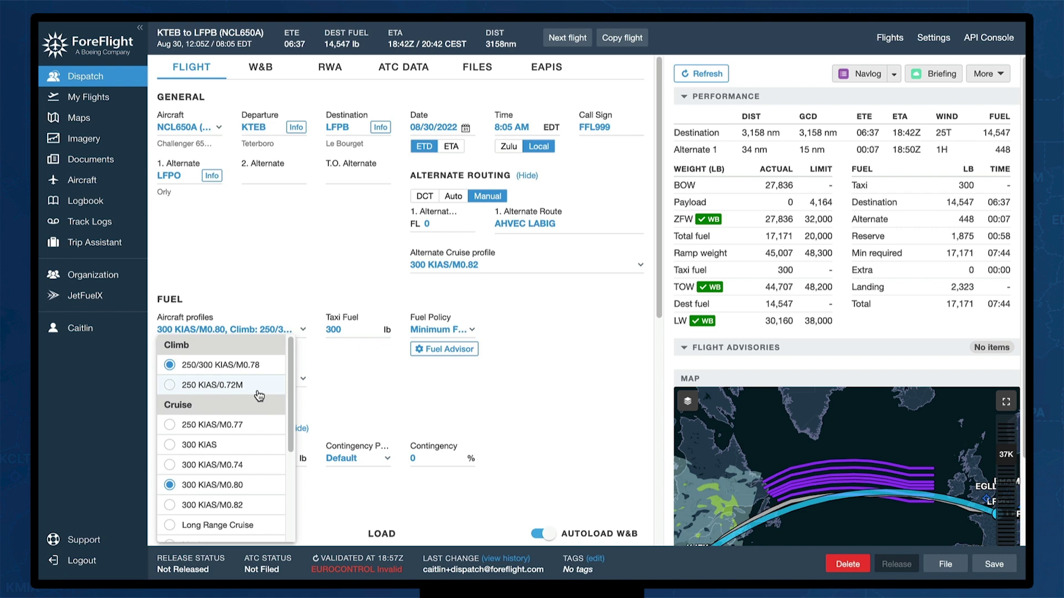
scroll(261, 395, "down", 3)
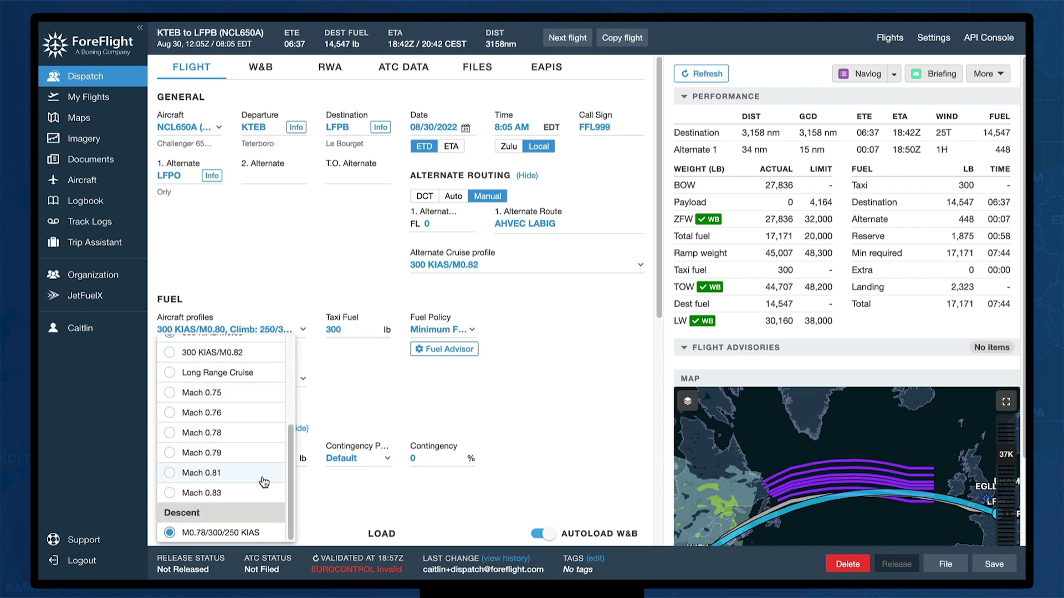
scroll(258, 487, "up", 3)
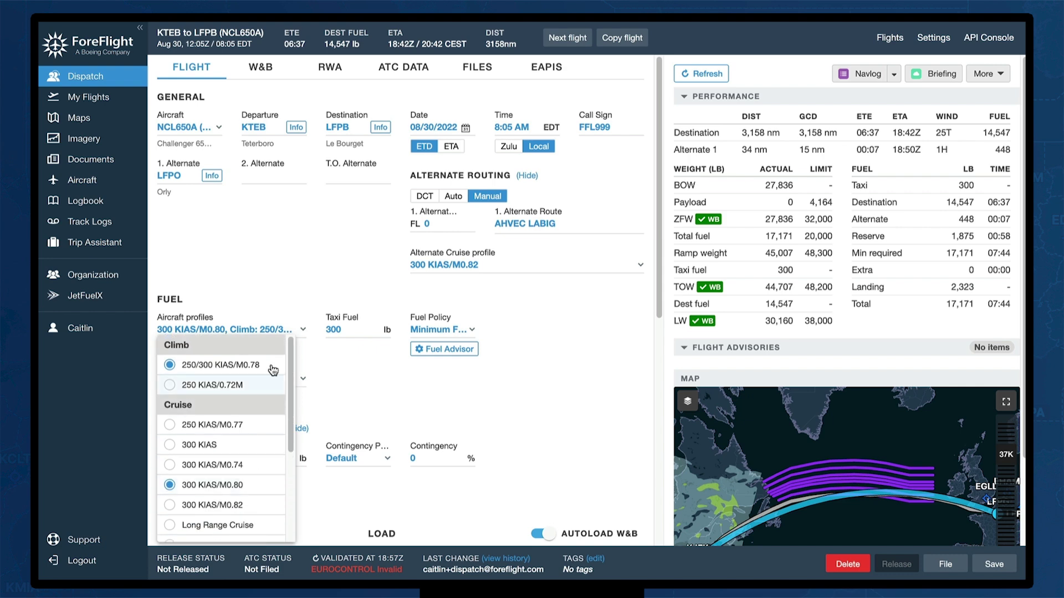
left_click(280, 303)
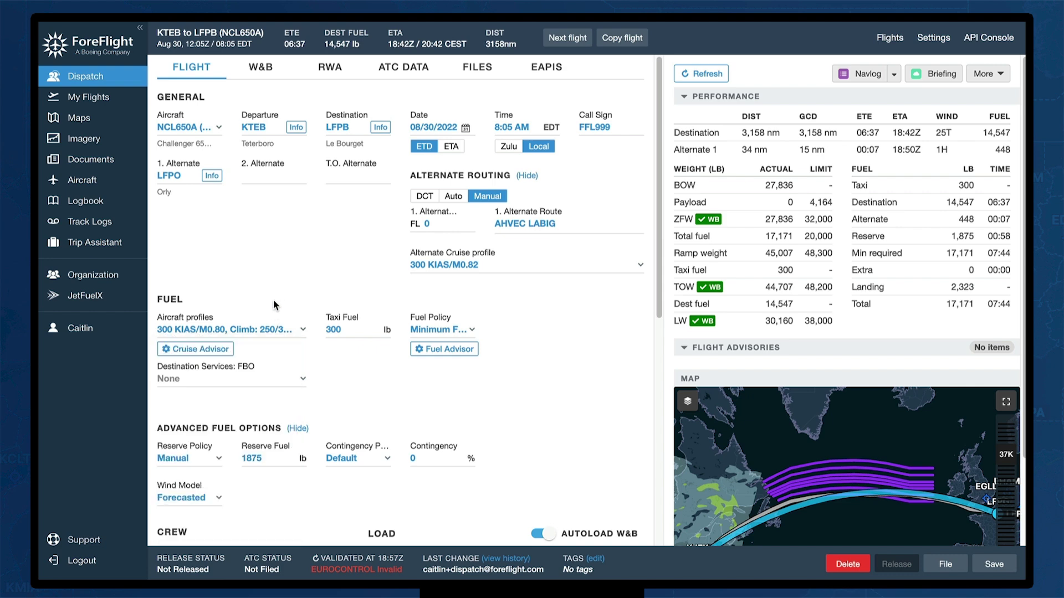
left_click(201, 350)
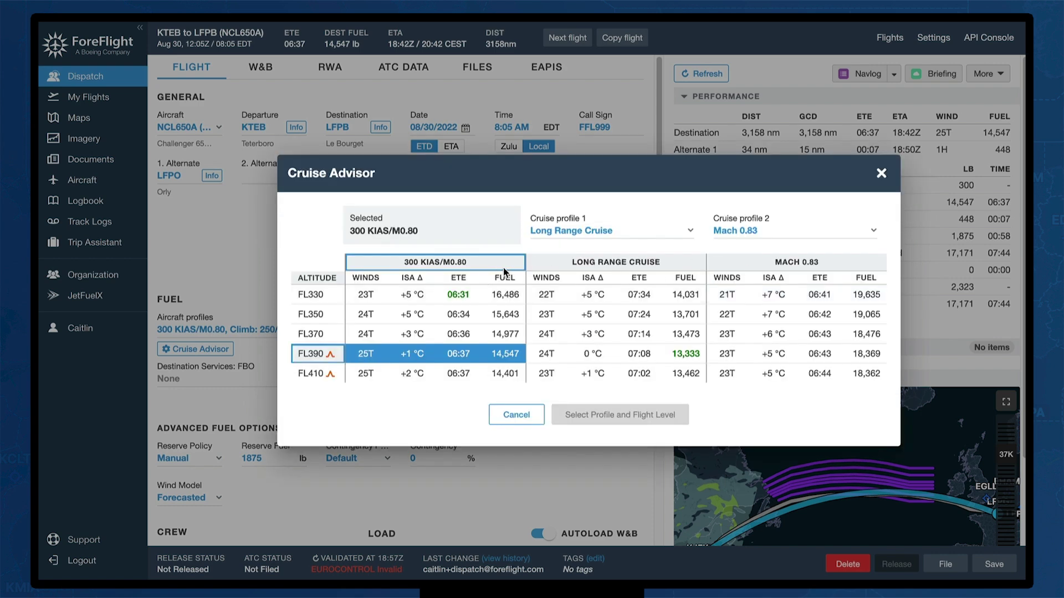
left_click(477, 297)
left_click(658, 357)
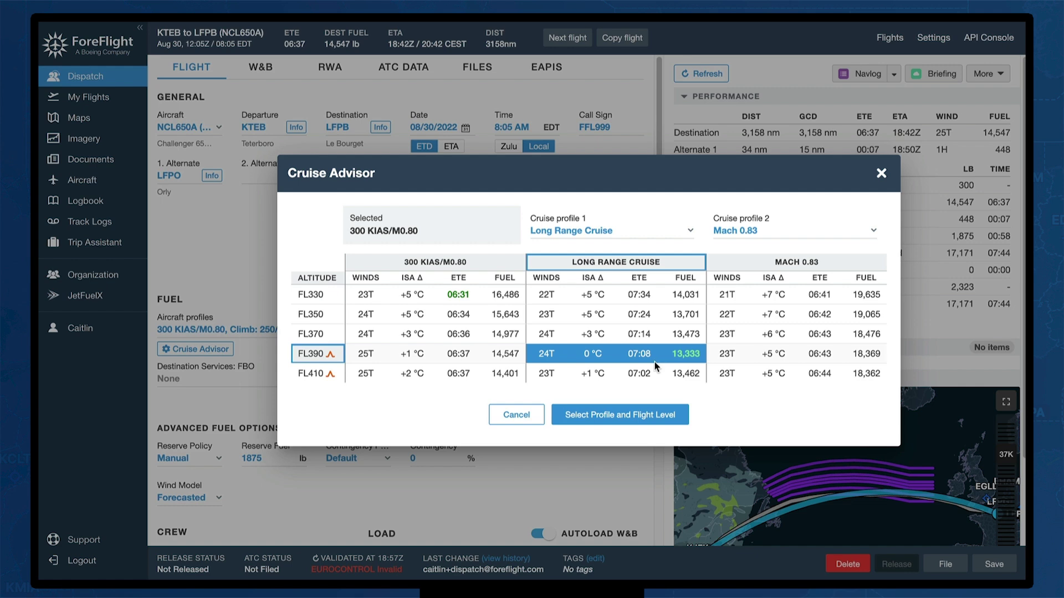
left_click(607, 415)
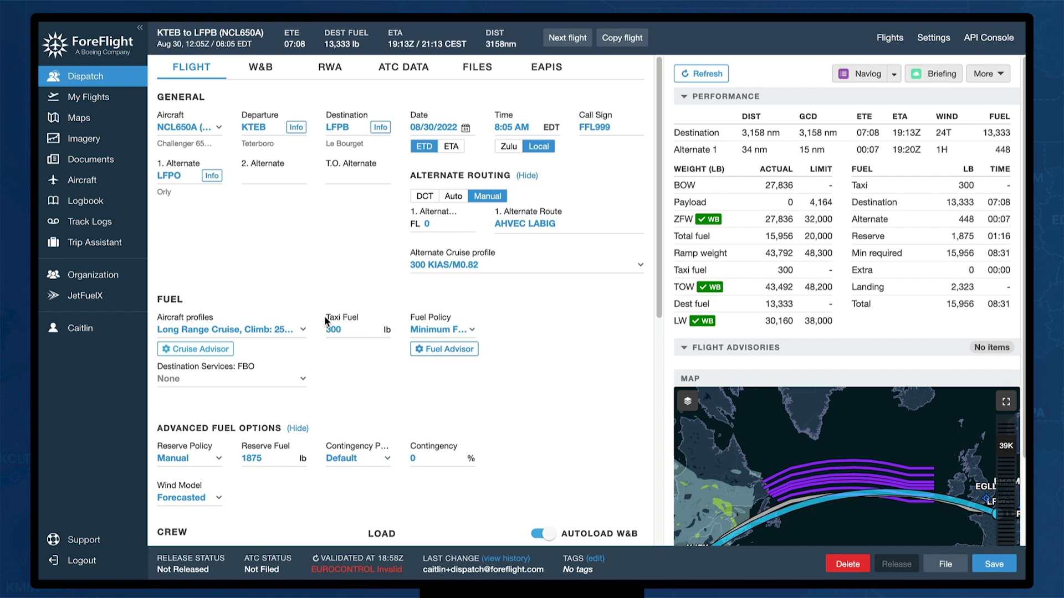
left_click(343, 332)
left_click(472, 333)
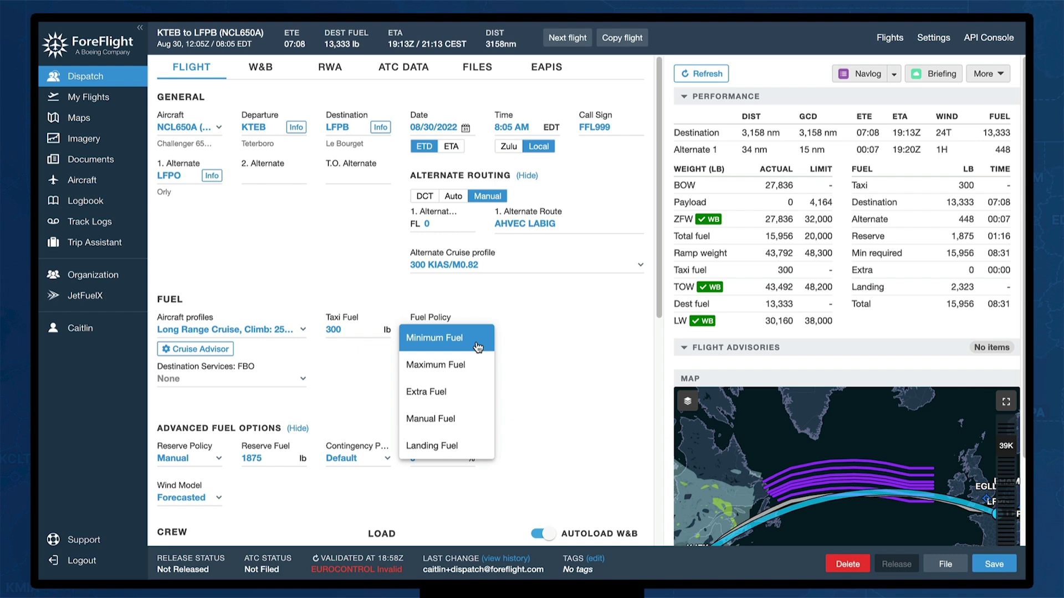
left_click(478, 347)
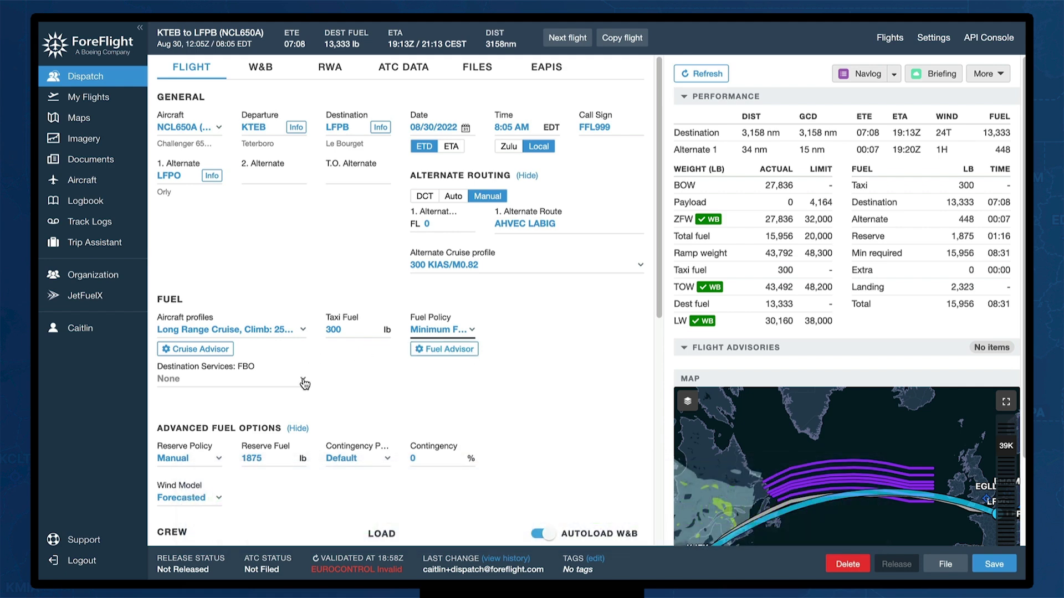
Choose JETEX as the destination FBO at Le Bourget
left_click(303, 383)
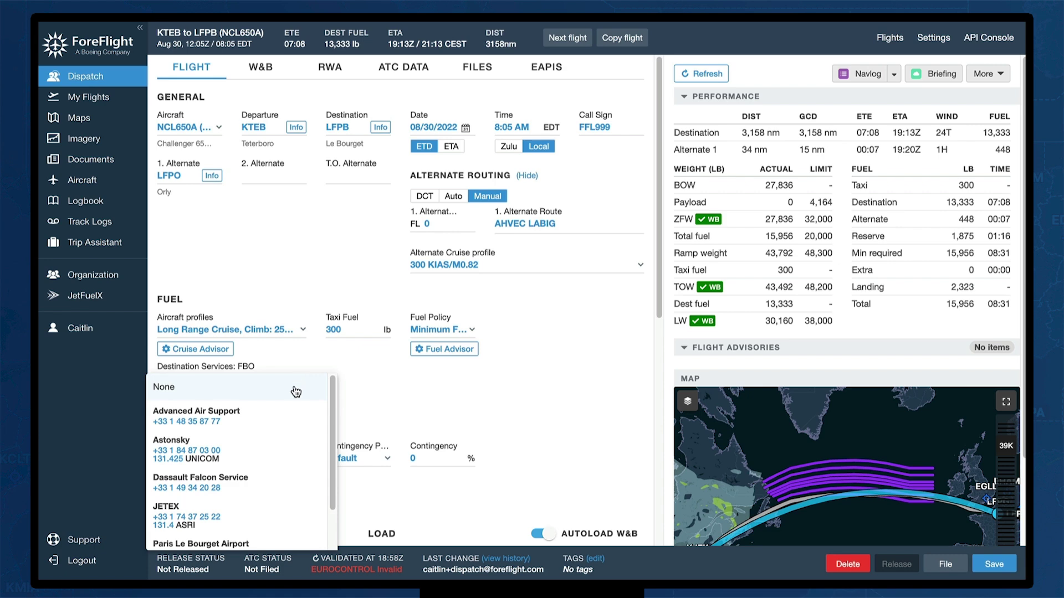
scroll(289, 424, "down", 2)
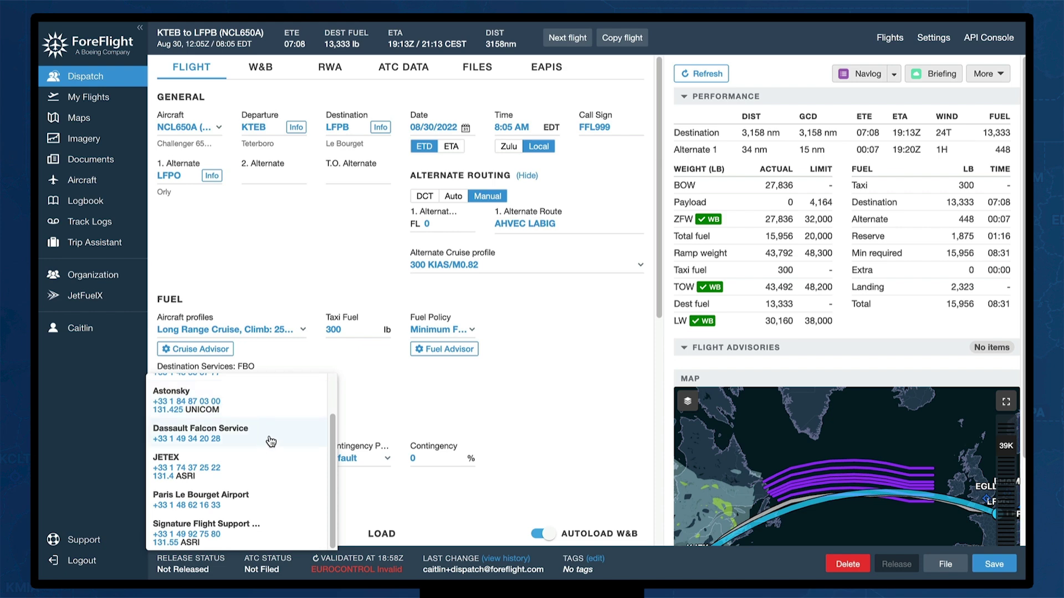
left_click(271, 458)
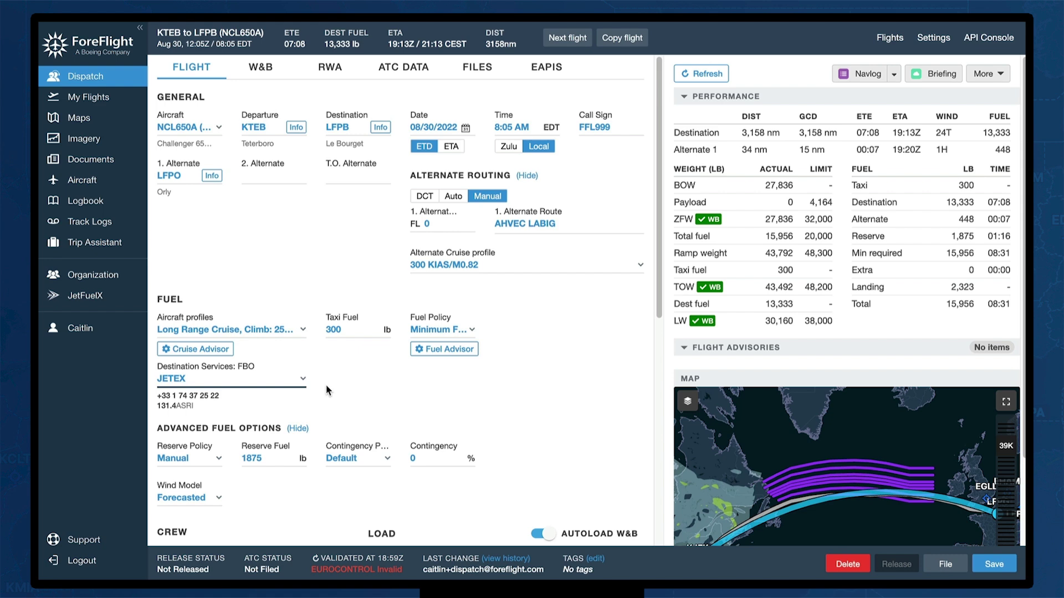
scroll(327, 386, "down", 3)
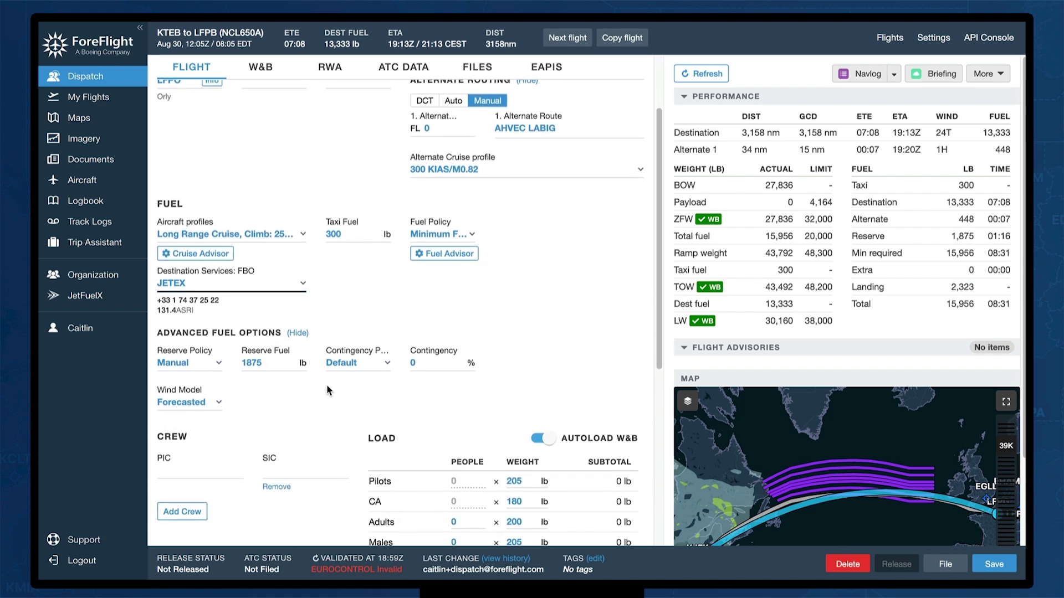
scroll(328, 388, "up", 1)
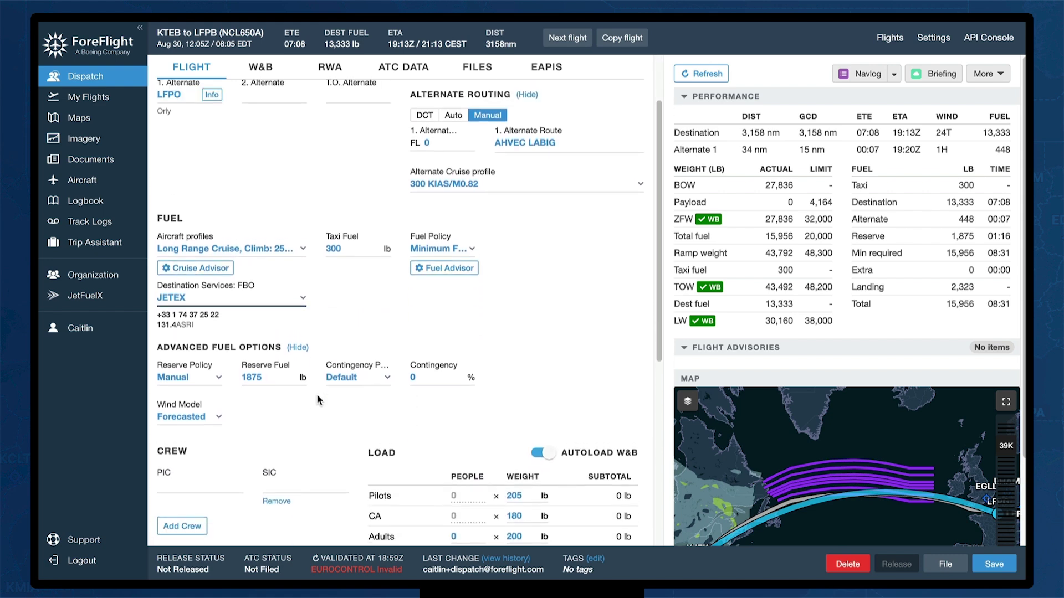
left_click(219, 380)
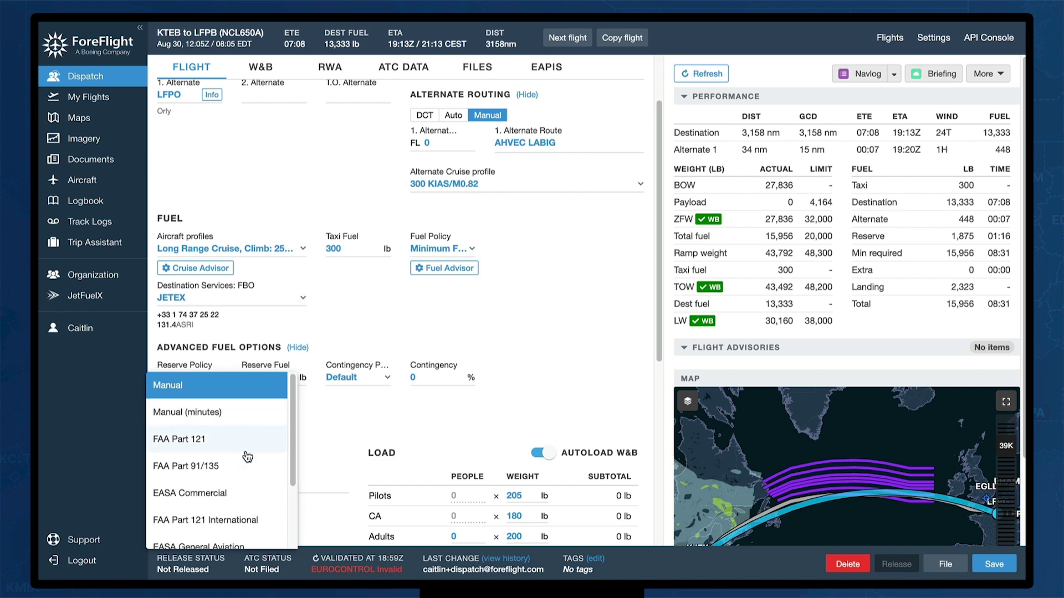
Set reserve policy to EASA Commercial and contingency to Default, keeping Forecasted winds
scroll(244, 443, "down", 1)
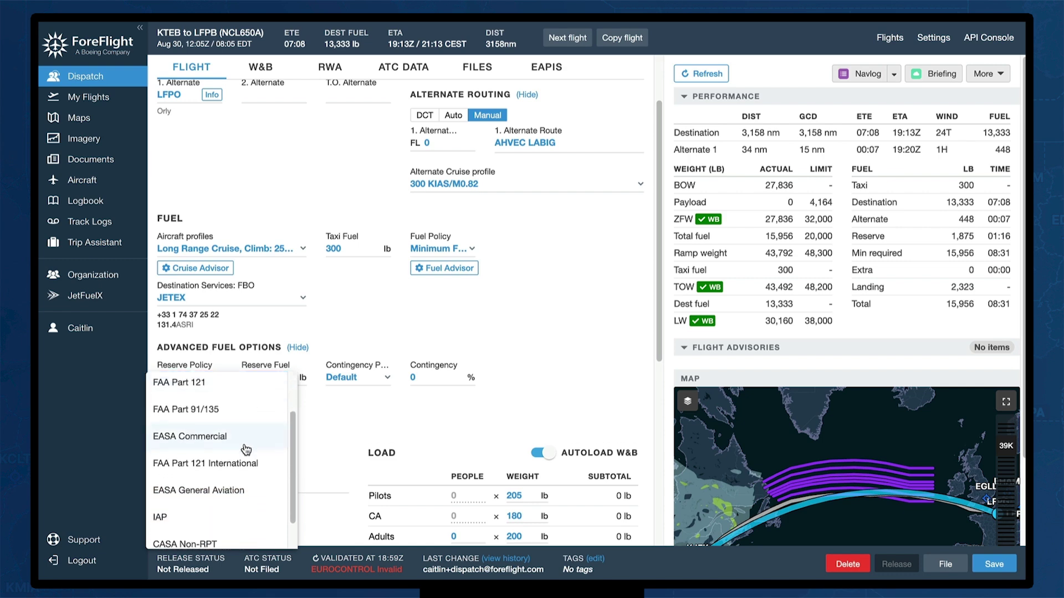
scroll(233, 441, "down", 1)
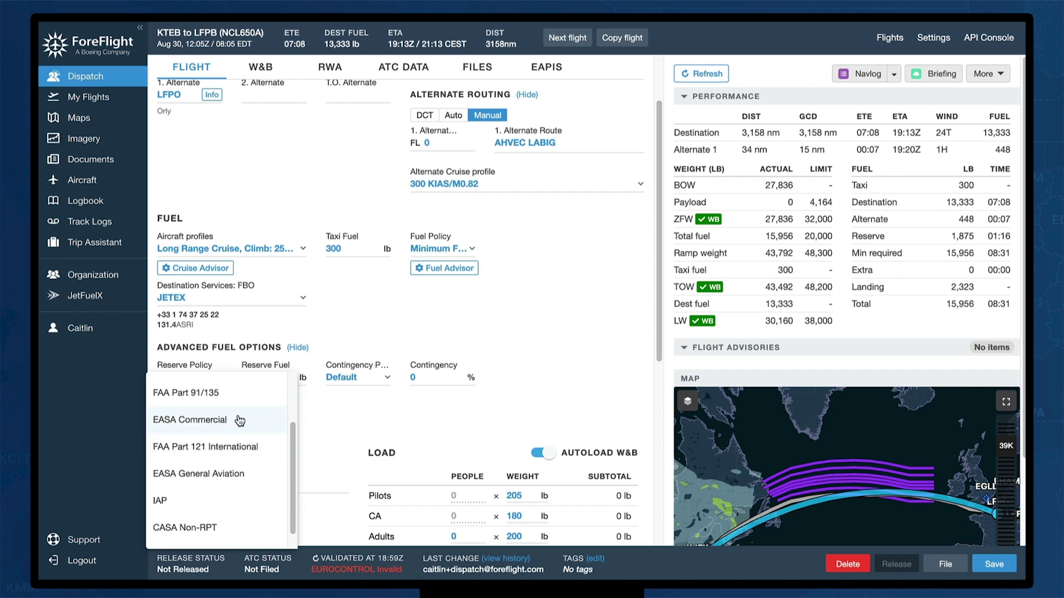
left_click(240, 420)
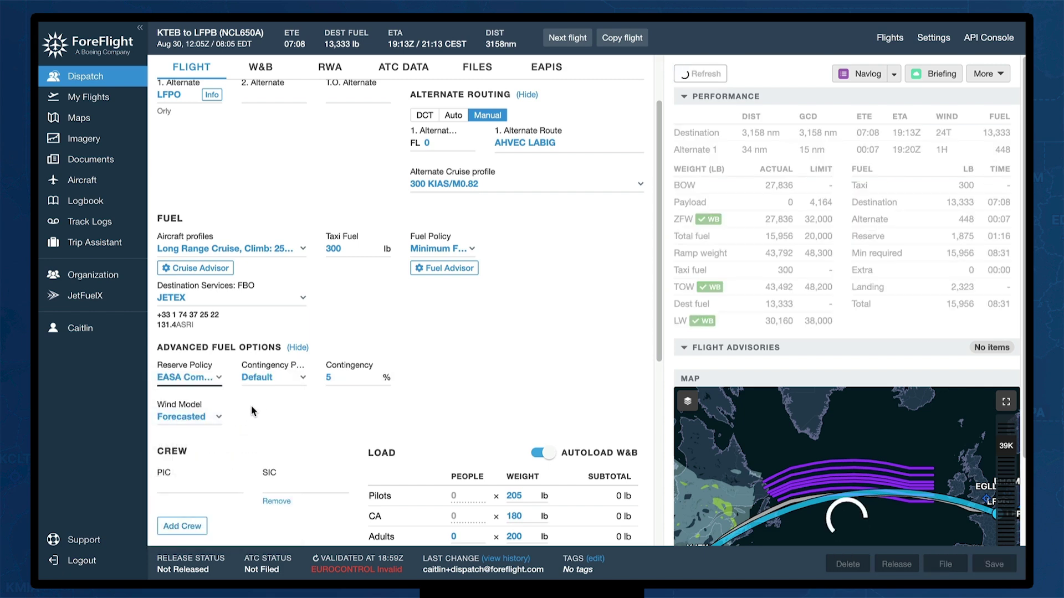
left_click(303, 379)
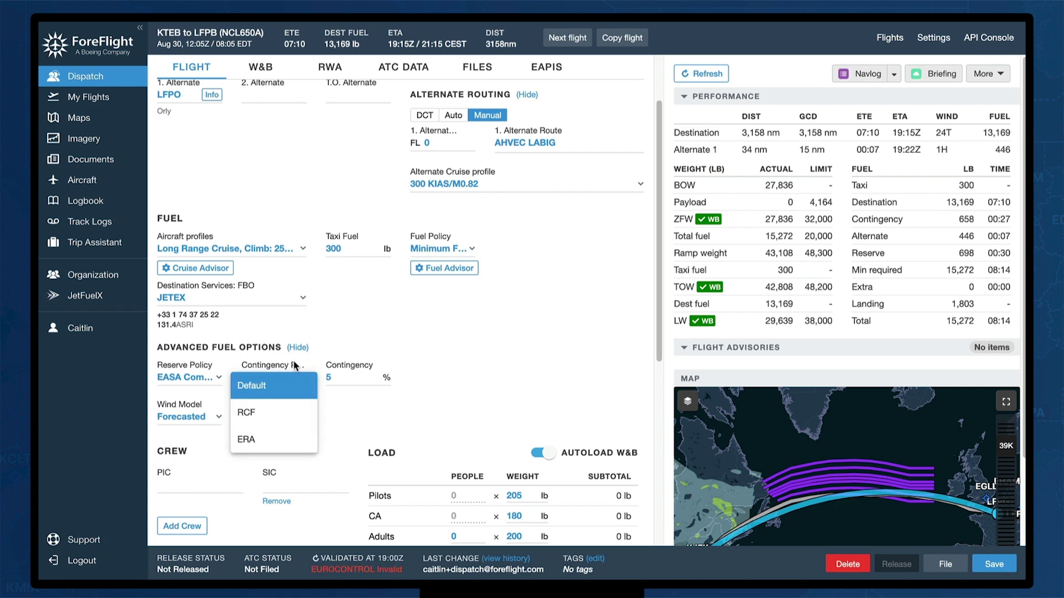
left_click(300, 382)
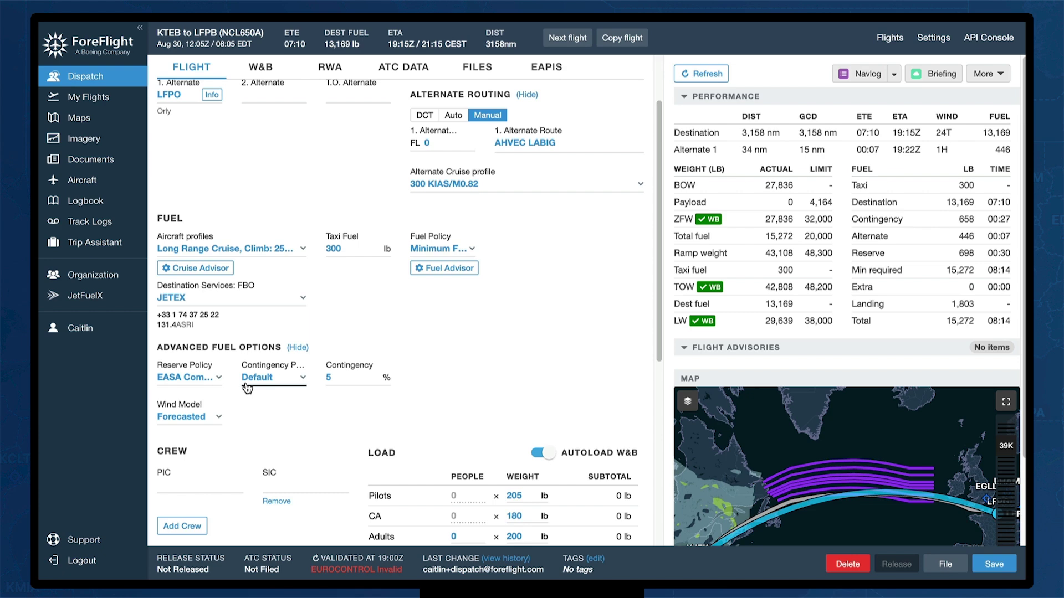
left_click(222, 421)
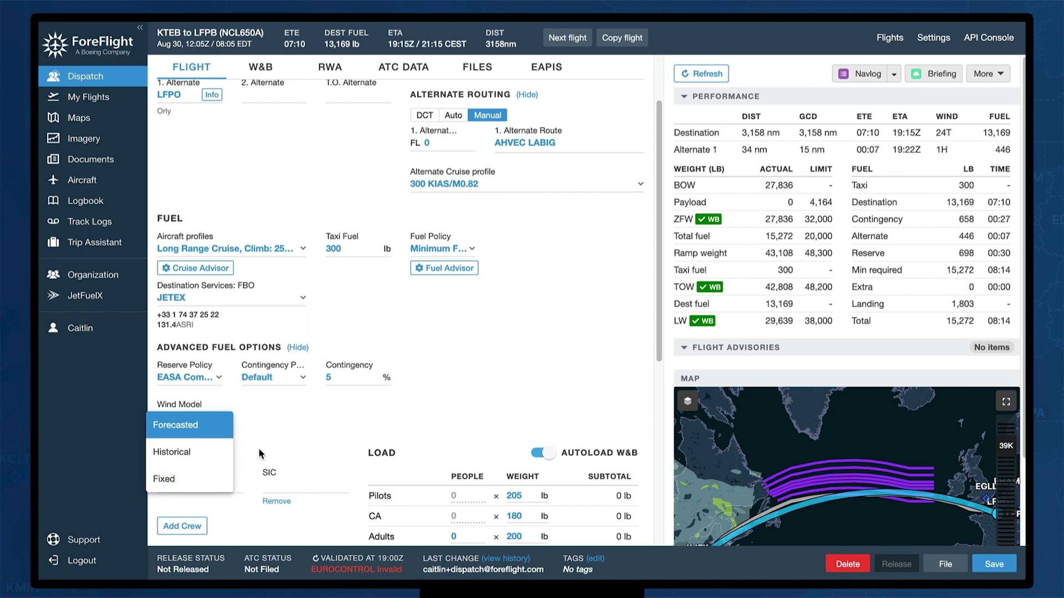
left_click(354, 428)
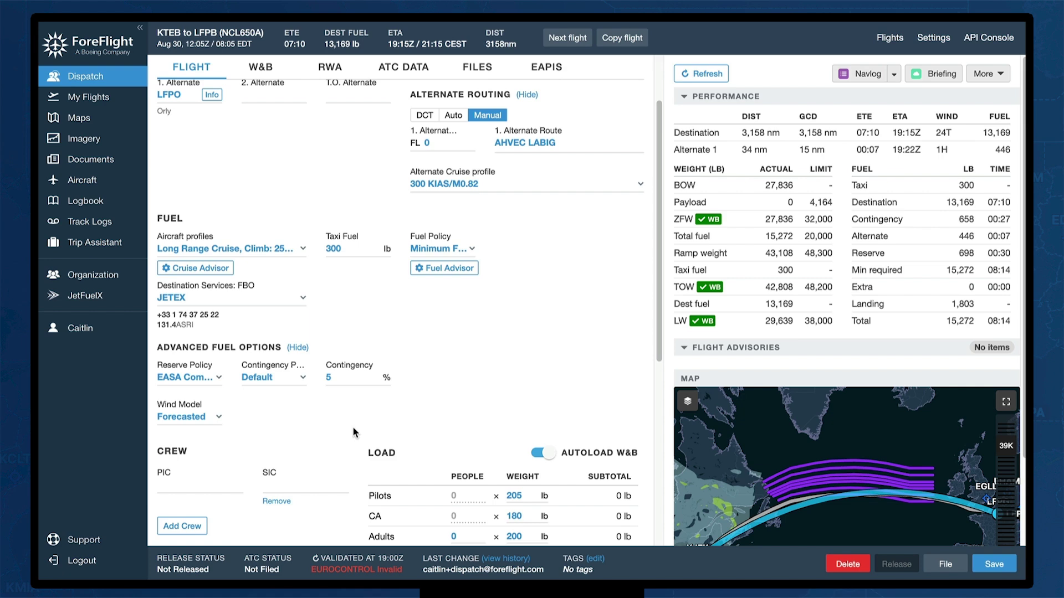
scroll(353, 429, "down", 4)
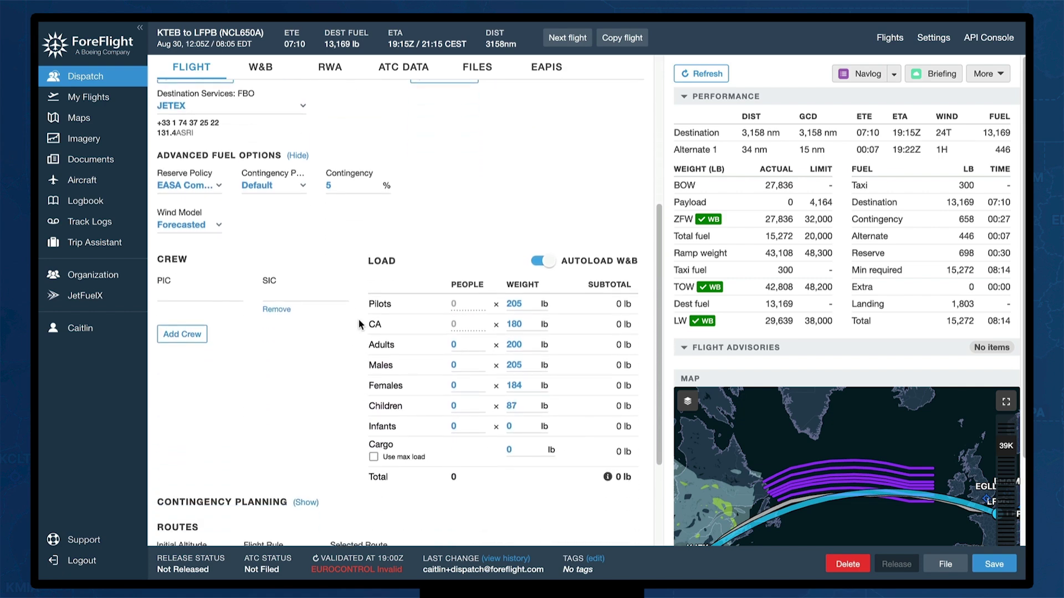
Assign the PIC from the crew suggestions and the SIC by their e-mail address
left_click(169, 296)
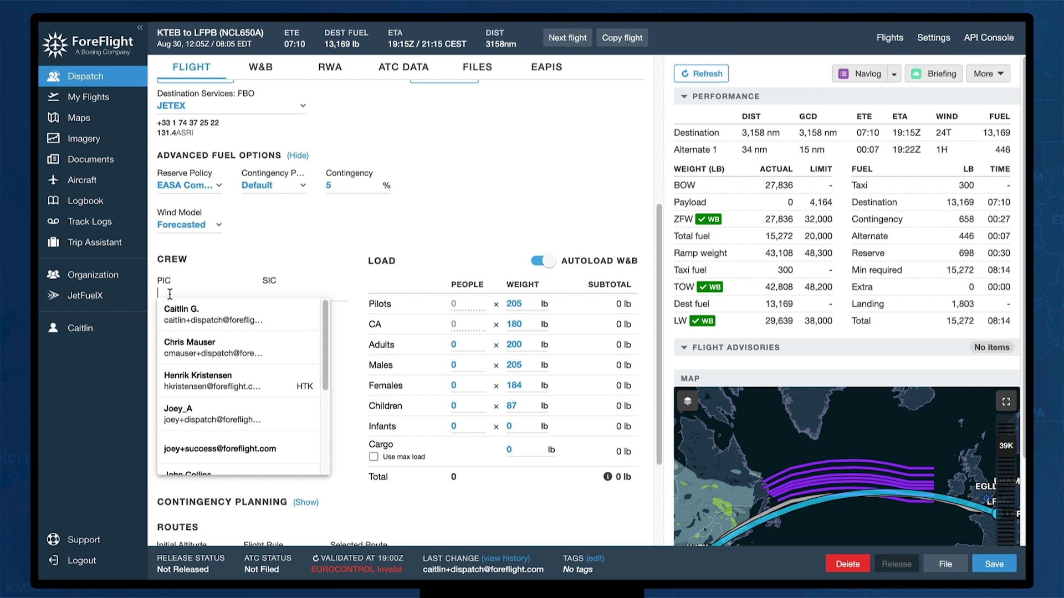
type("cait")
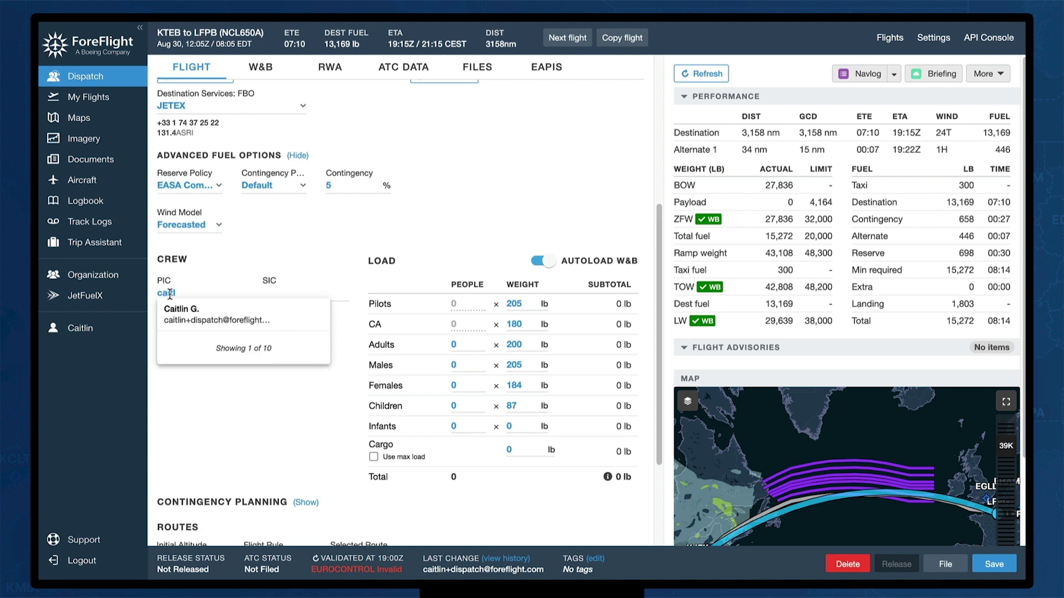
left_click(208, 314)
left_click(283, 290)
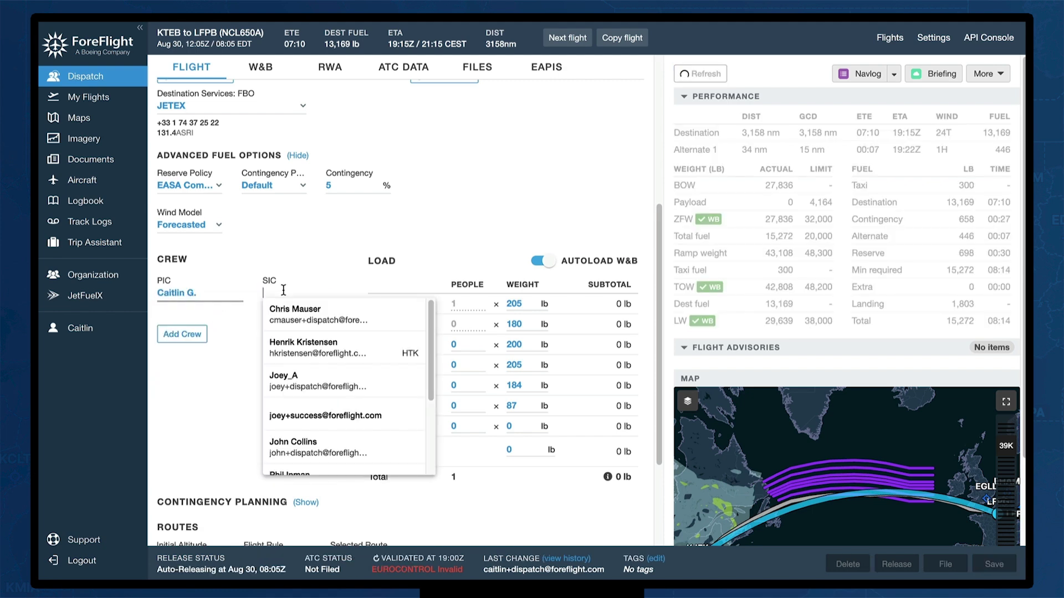
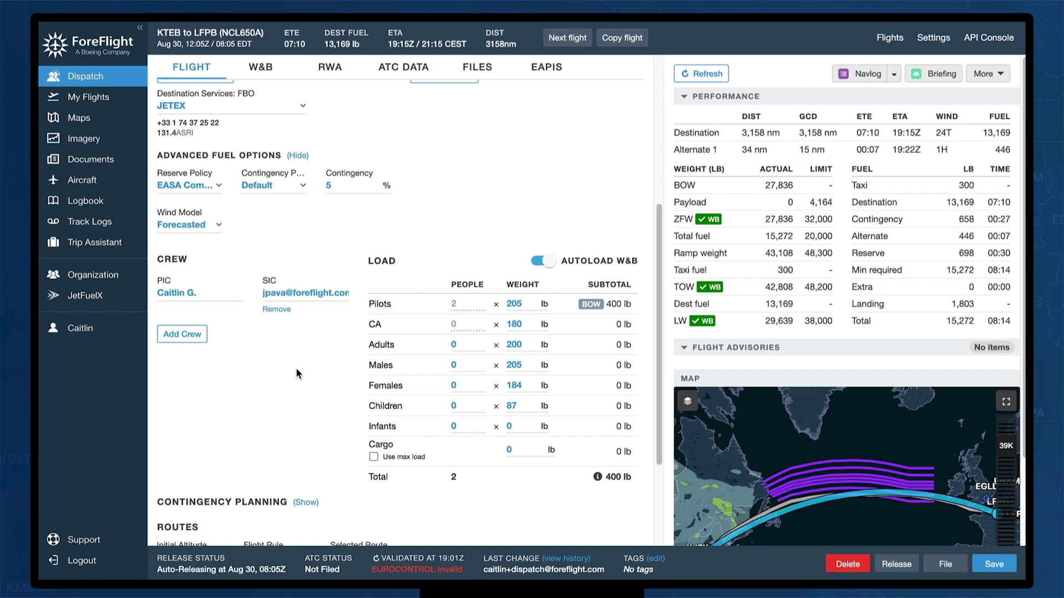
left_click(180, 333)
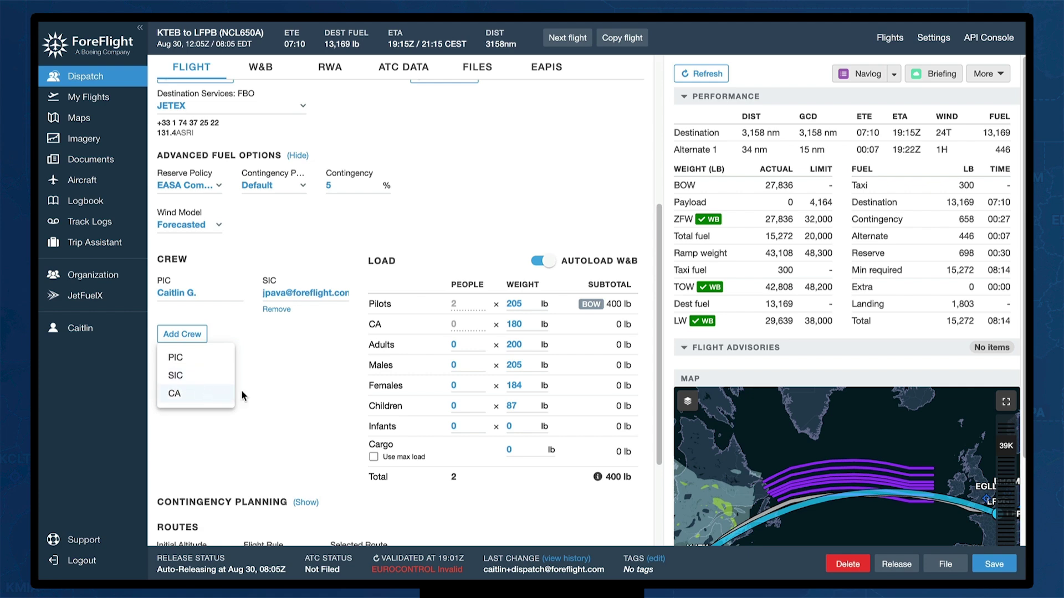
left_click(281, 392)
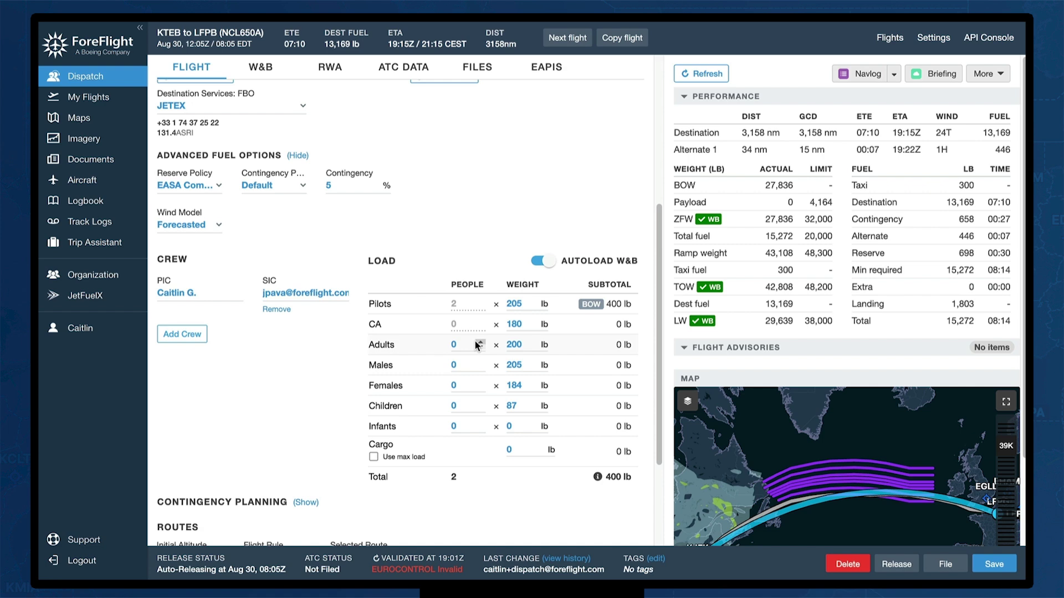
Show the W&B page's Passengers seat list for the 10-Passenger Configuration, 42,808 lb takeoff weight
left_click(268, 72)
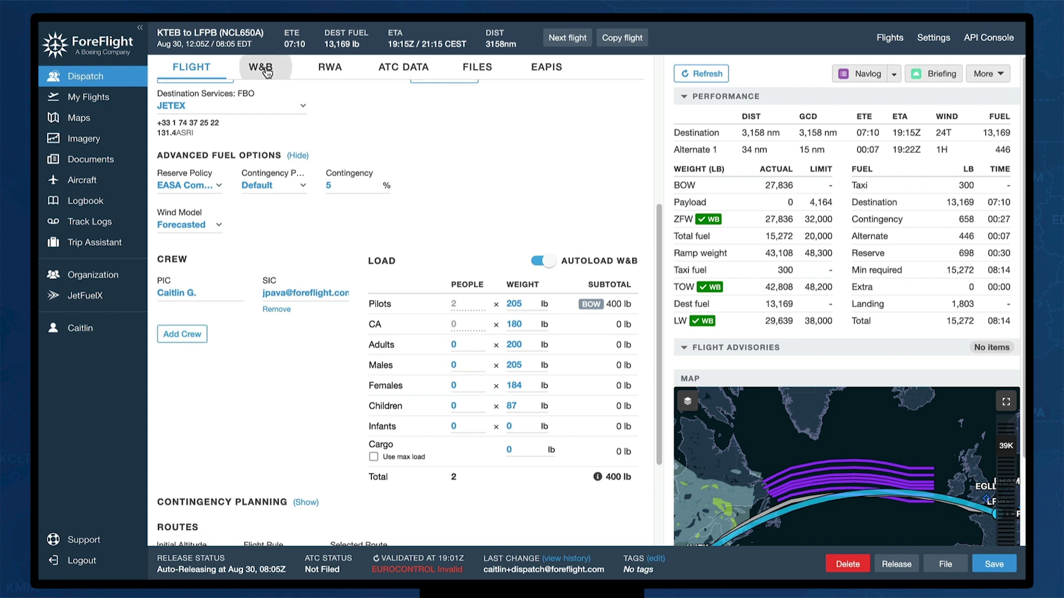
scroll(561, 284, "up", 5)
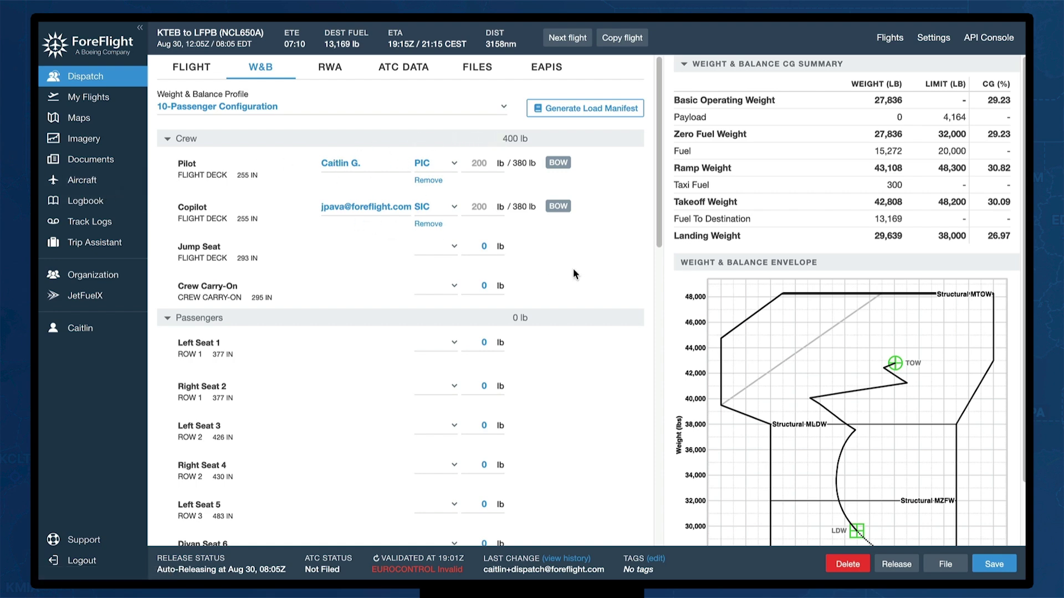
scroll(573, 269, "down", 5)
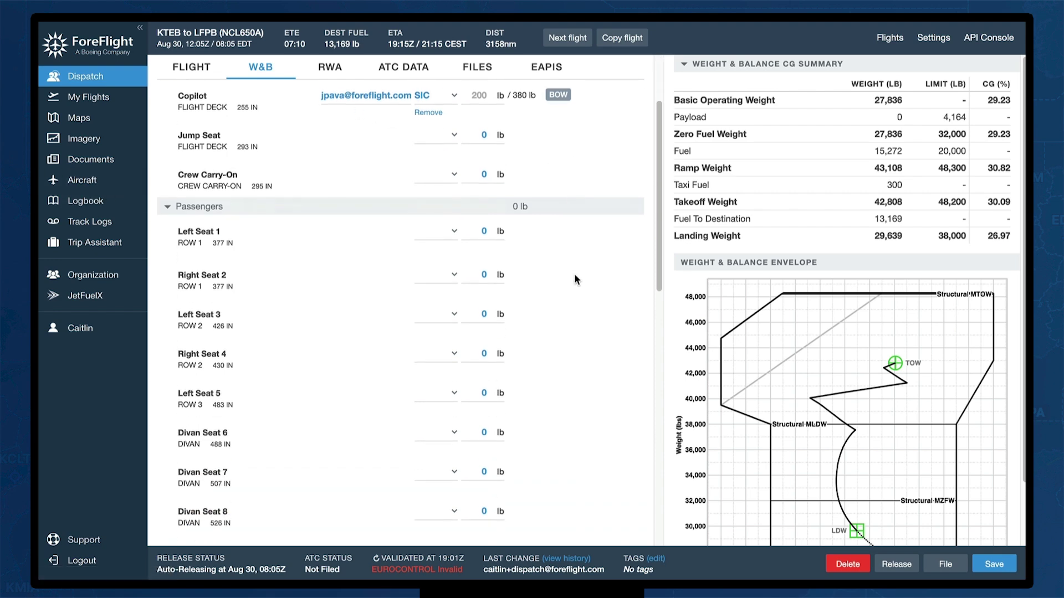
left_click(451, 275)
Set Right Seat 4 and Right Seat 2 to Male and Left Seat 5 to Female
left_click(442, 372)
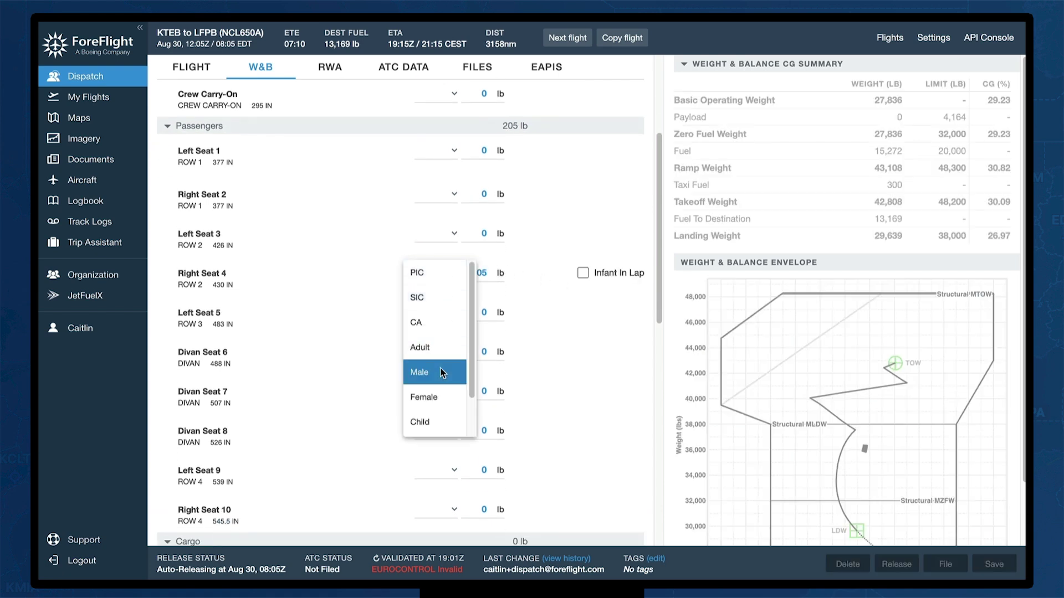
left_click(450, 315)
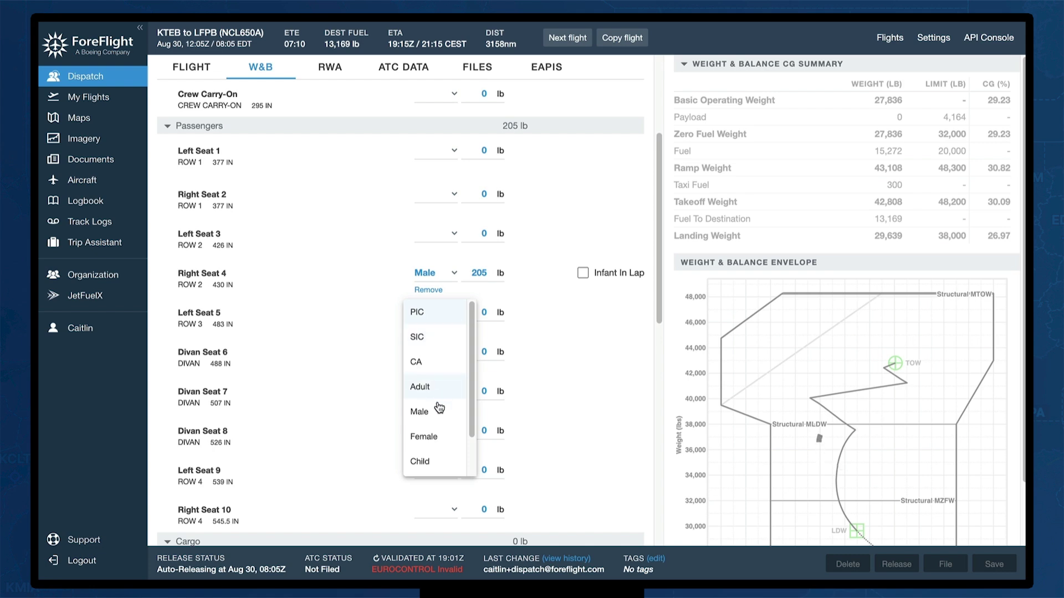
left_click(437, 437)
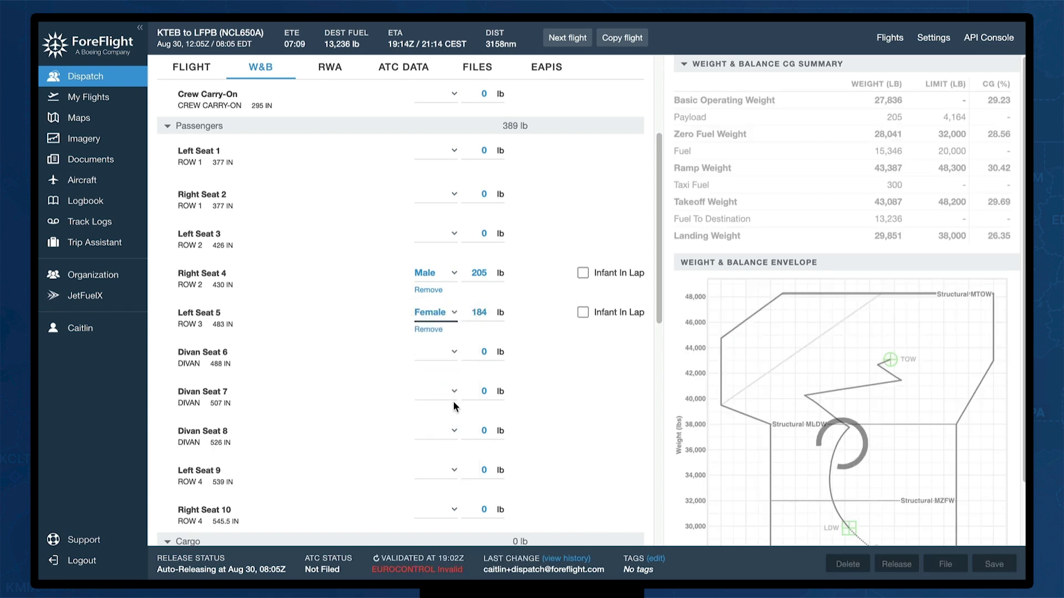
left_click(453, 195)
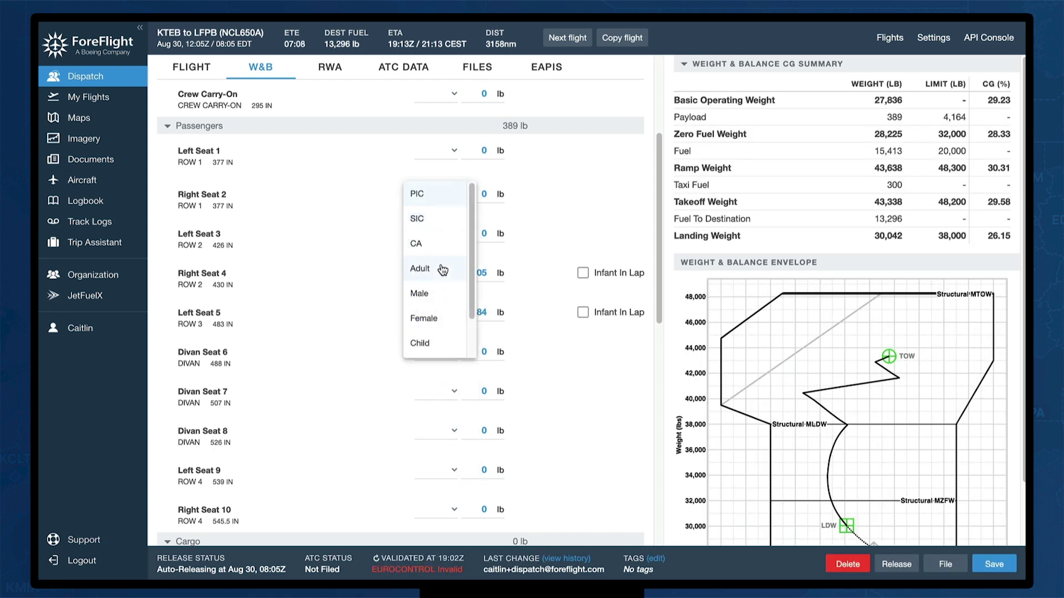
left_click(440, 294)
scroll(522, 354, "down", 1)
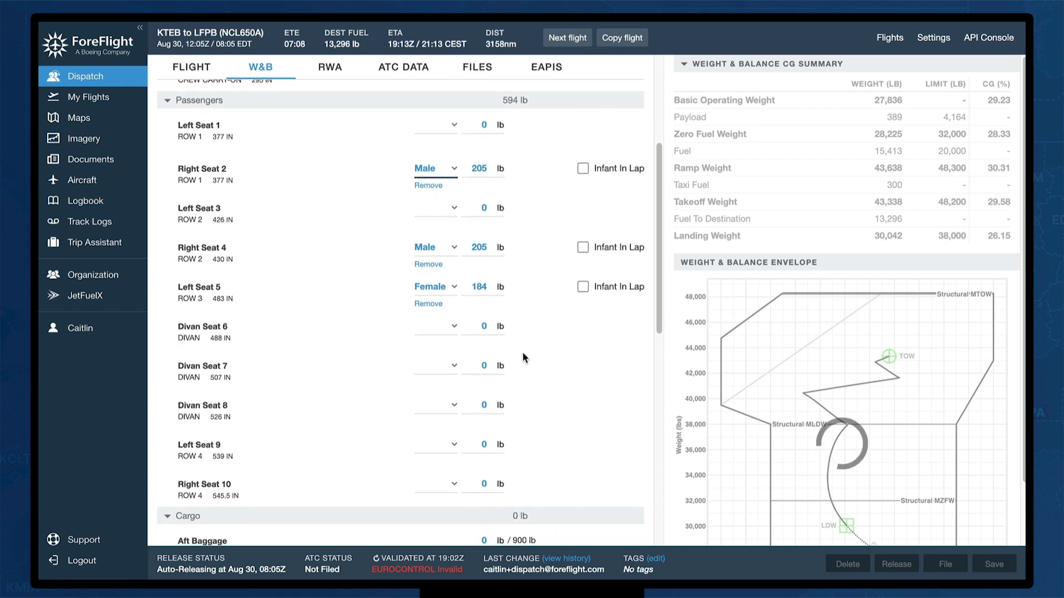
scroll(524, 358, "down", 2)
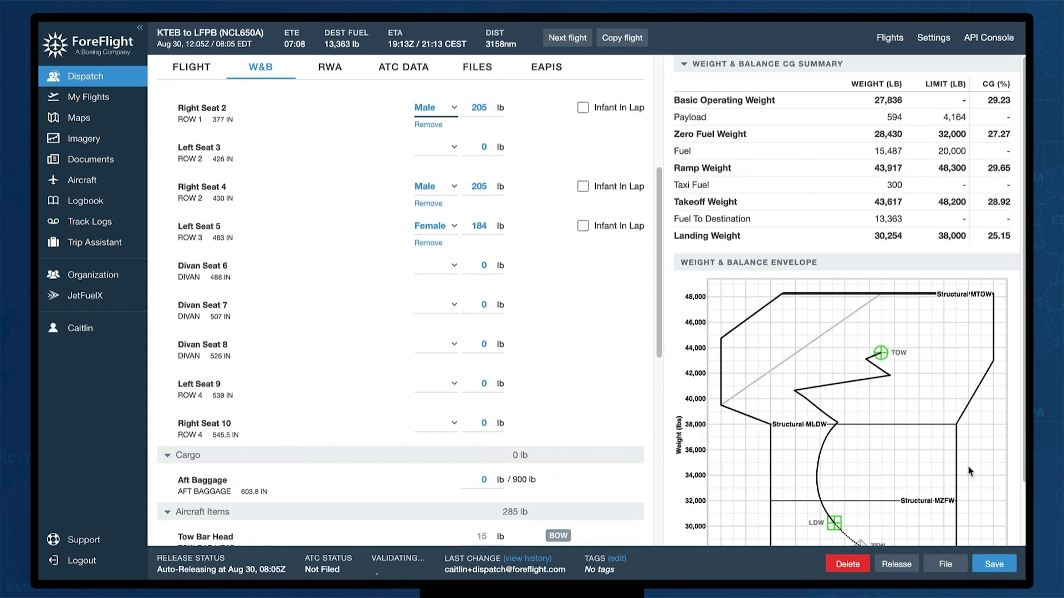
scroll(866, 388, "down", 2)
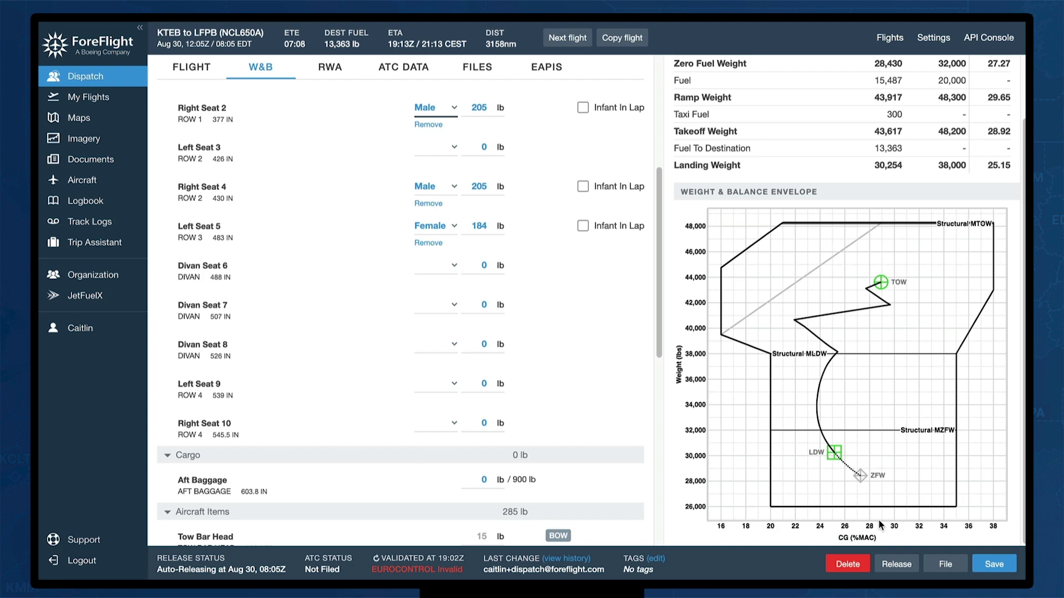
scroll(561, 389, "down", 3)
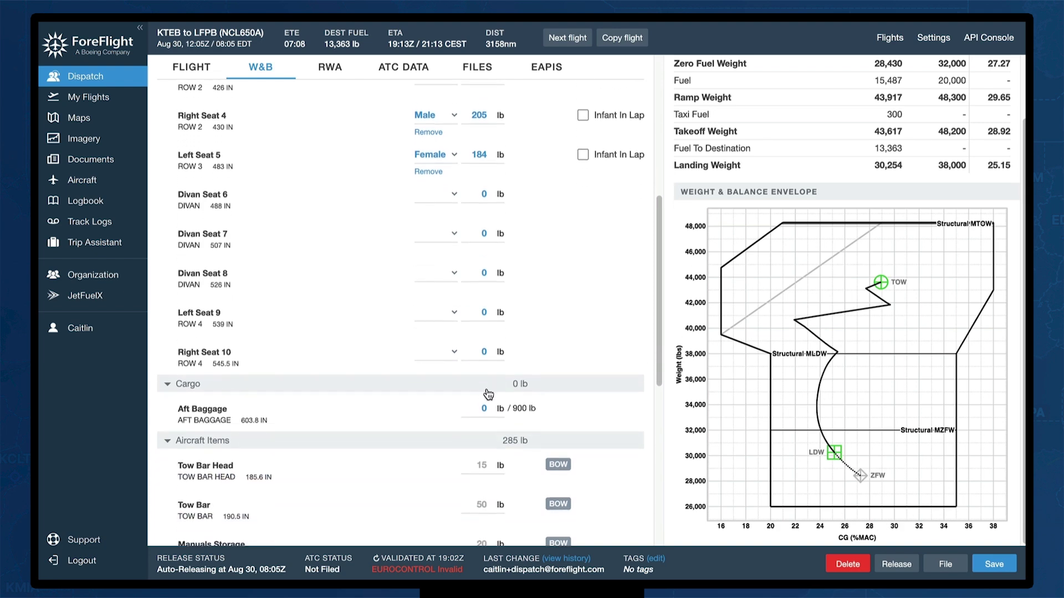
Enter 130 lb of Aft Baggage, raising takeoff weight to 43,794 lb
left_click(490, 408)
type("15")
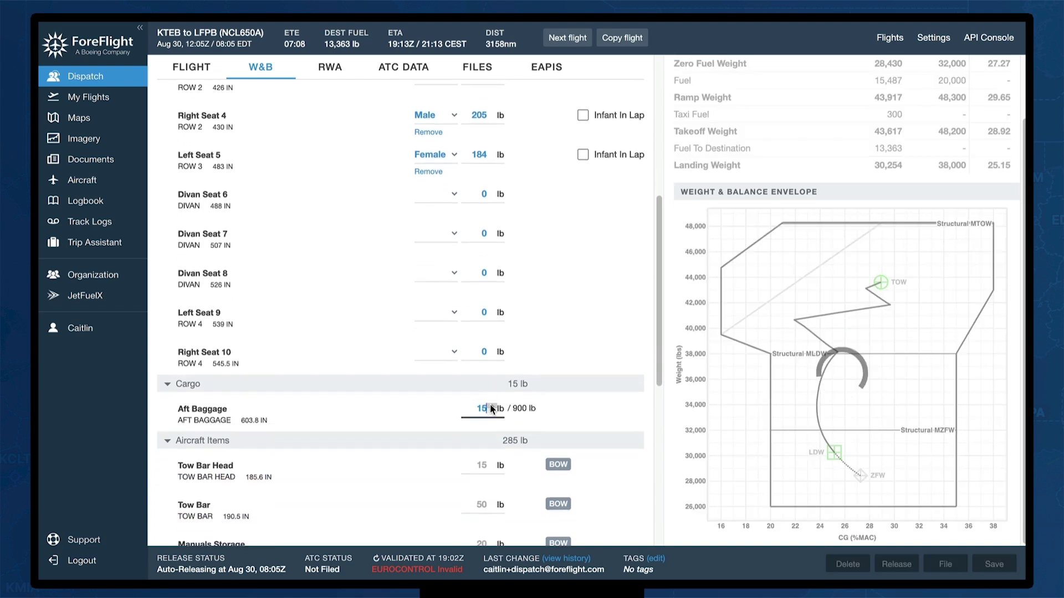
key("BackSpace")
type("20")
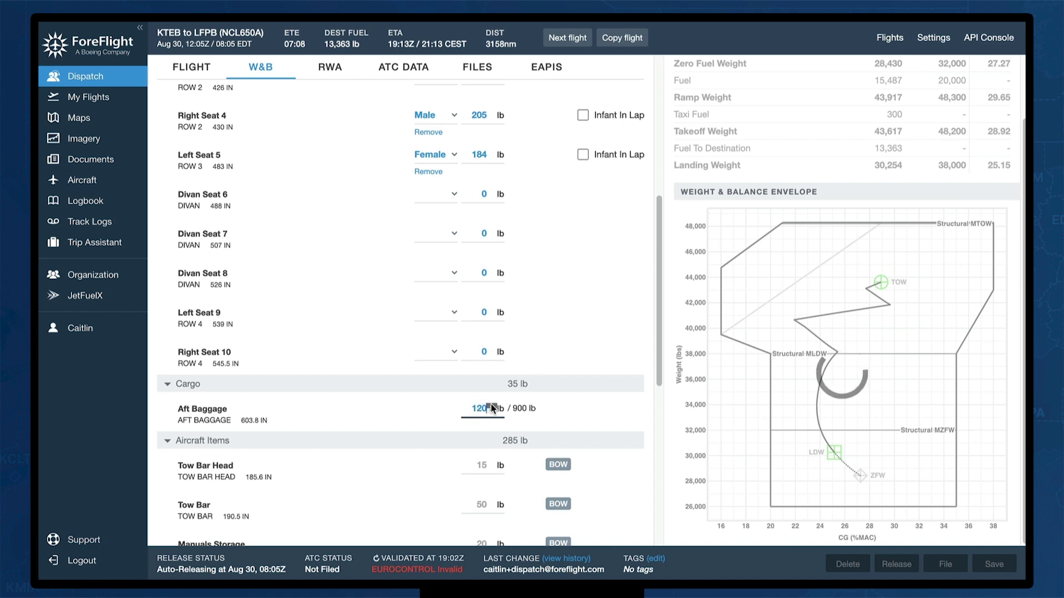
left_click(491, 404)
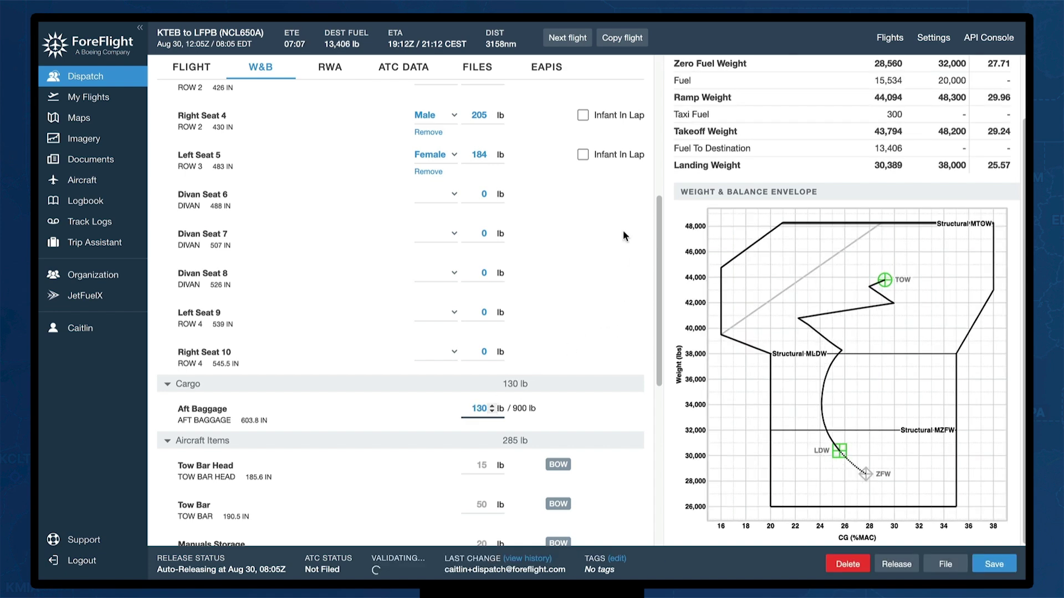
scroll(593, 414, "down", 7)
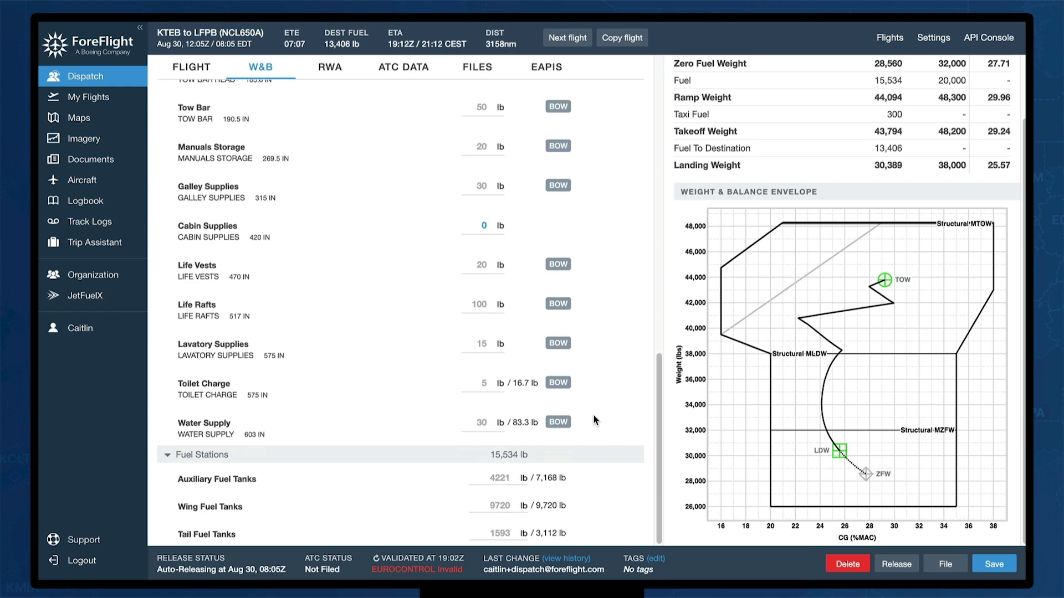
scroll(594, 420, "up", 8)
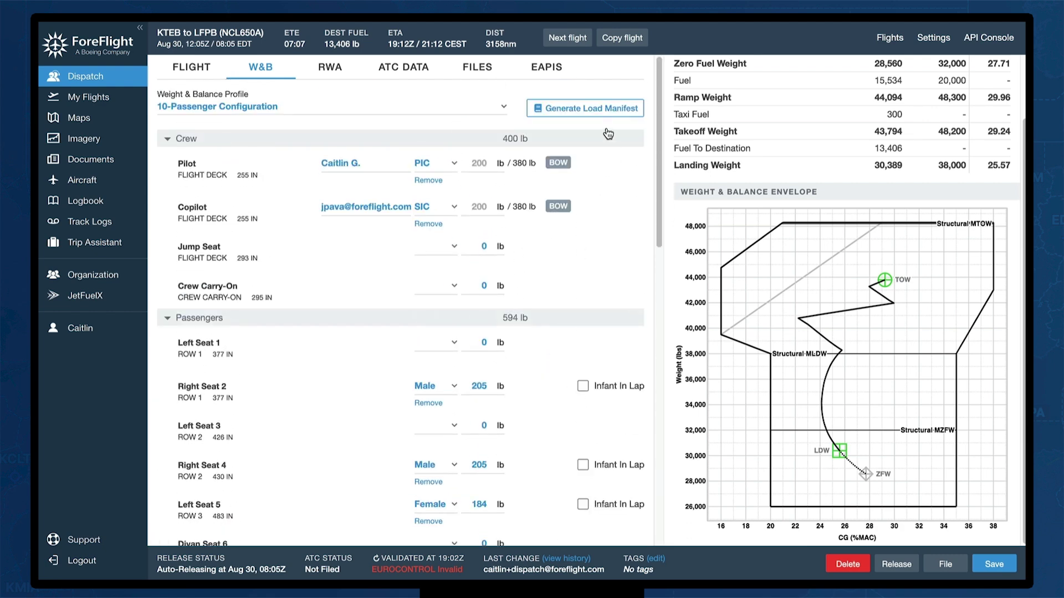
Generate the load manifest and scroll through its weight tables and envelope chart
left_click(581, 110)
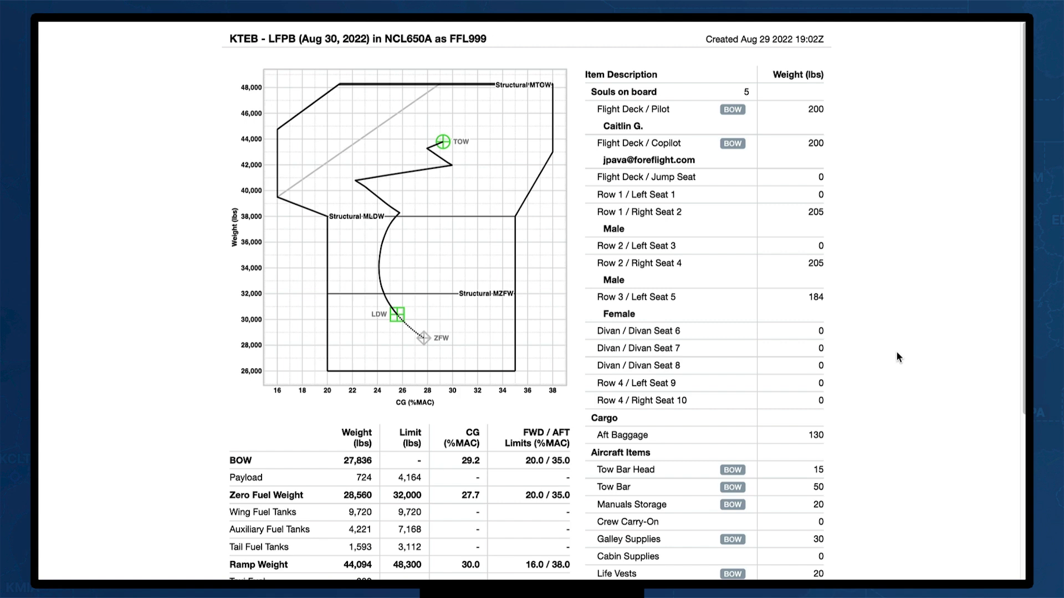
scroll(896, 353, "down", 5)
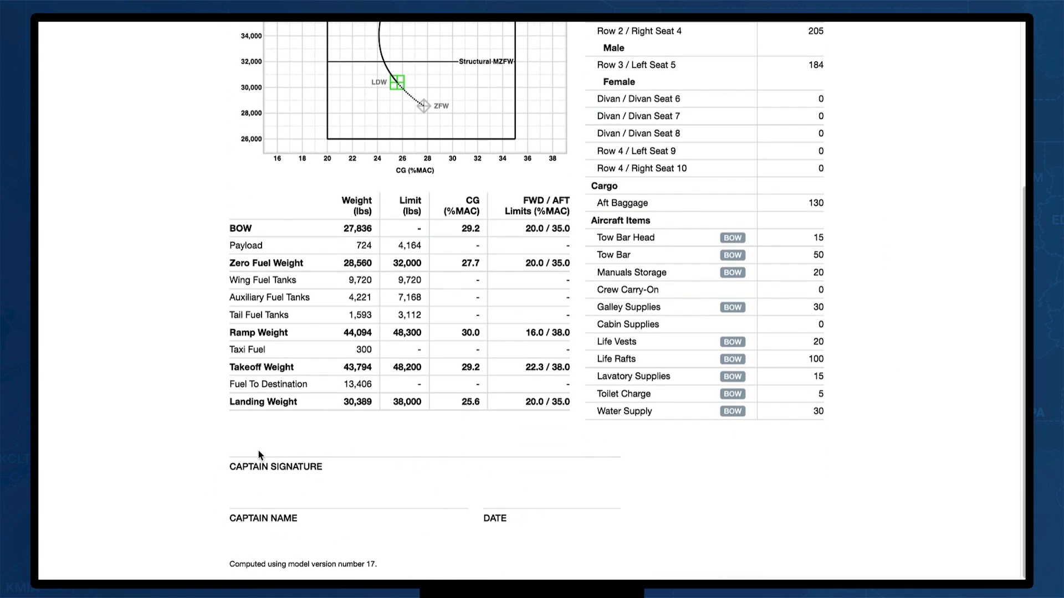
scroll(883, 477, "up", 5)
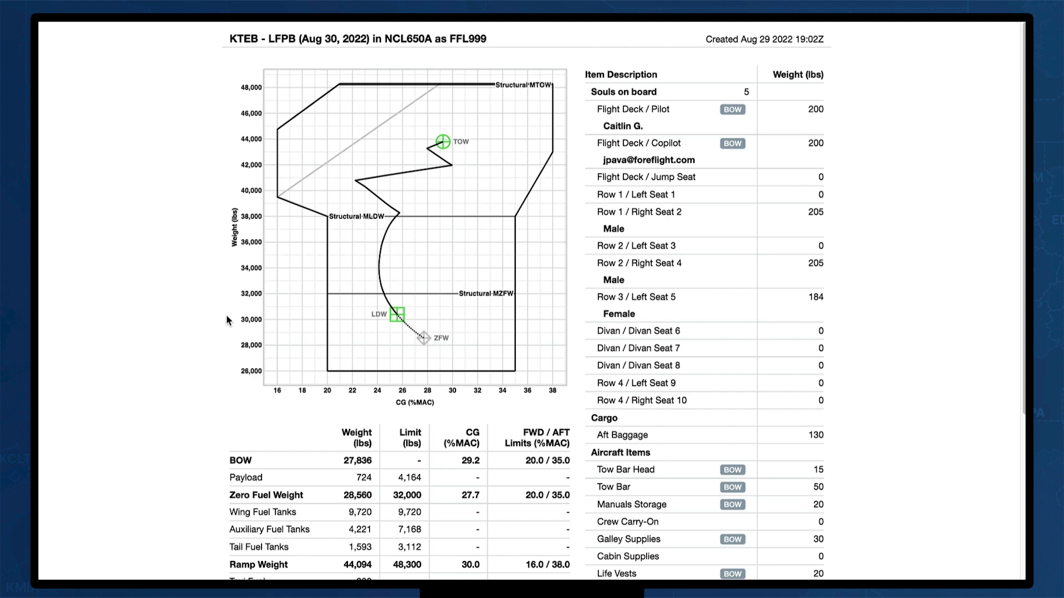
scroll(226, 316, "down", 3)
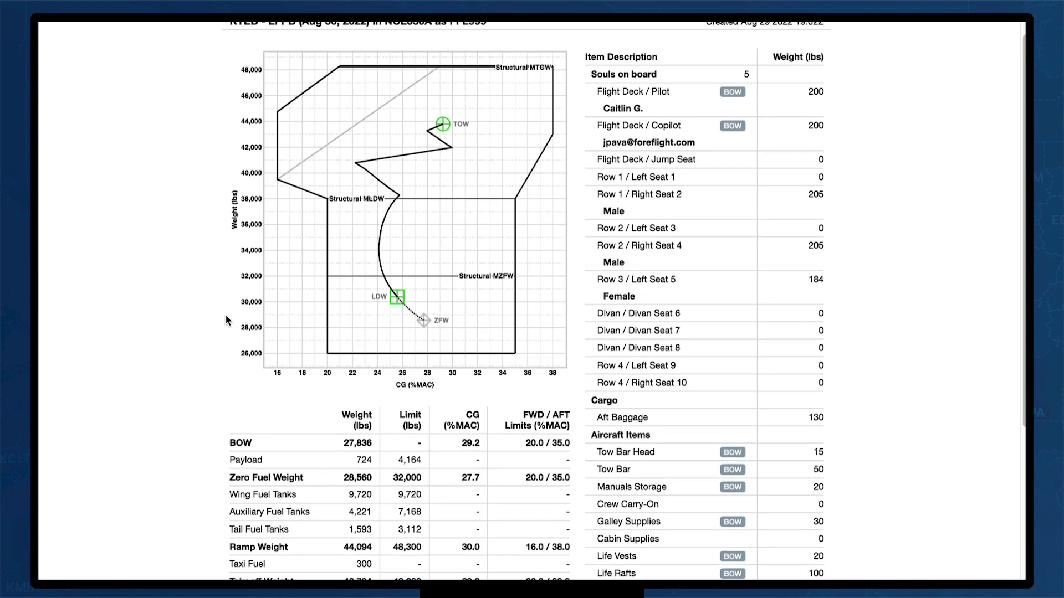
scroll(225, 314, "down", 1)
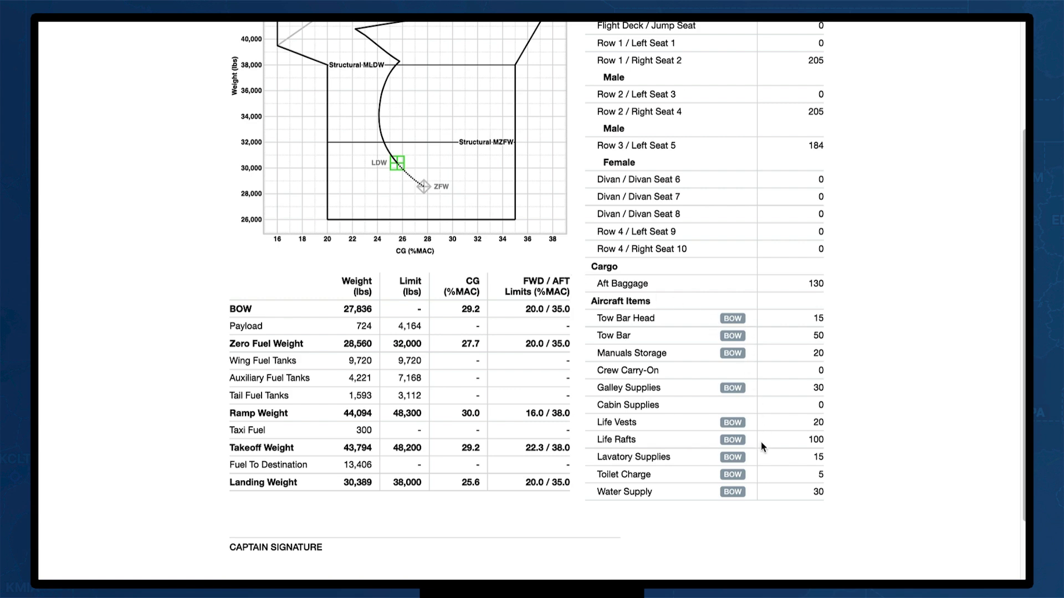
scroll(760, 333, "up", 3)
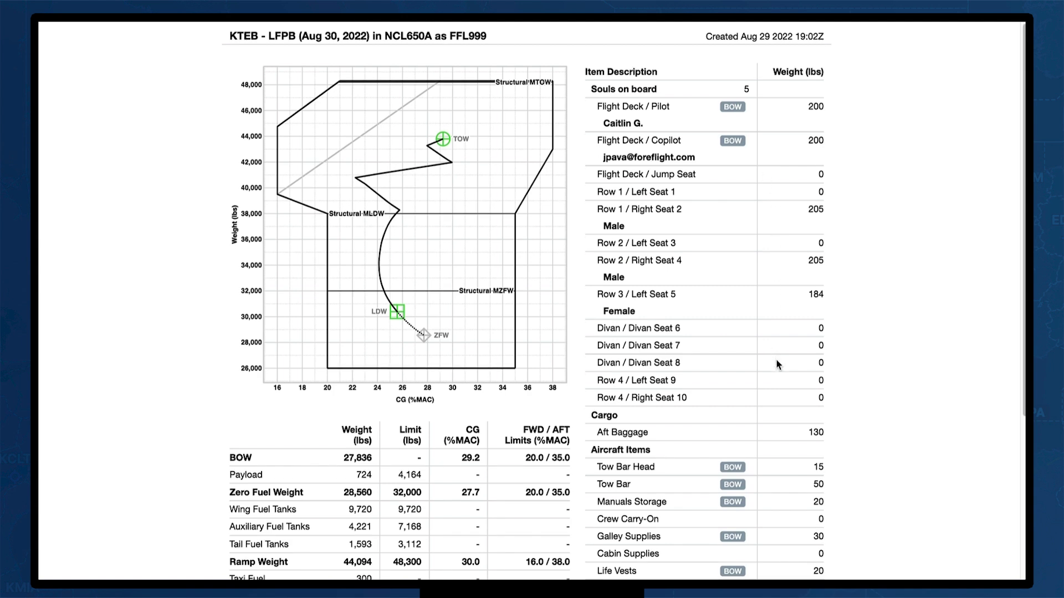
scroll(775, 366, "down", 1)
scroll(774, 370, "down", 2)
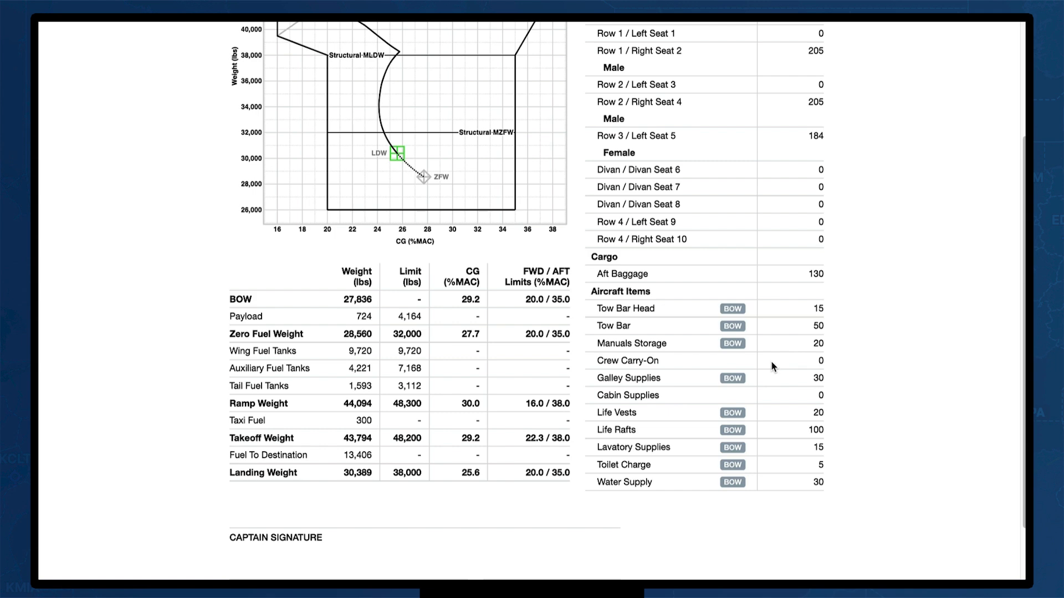
scroll(772, 364, "up", 2)
scroll(772, 363, "up", 1)
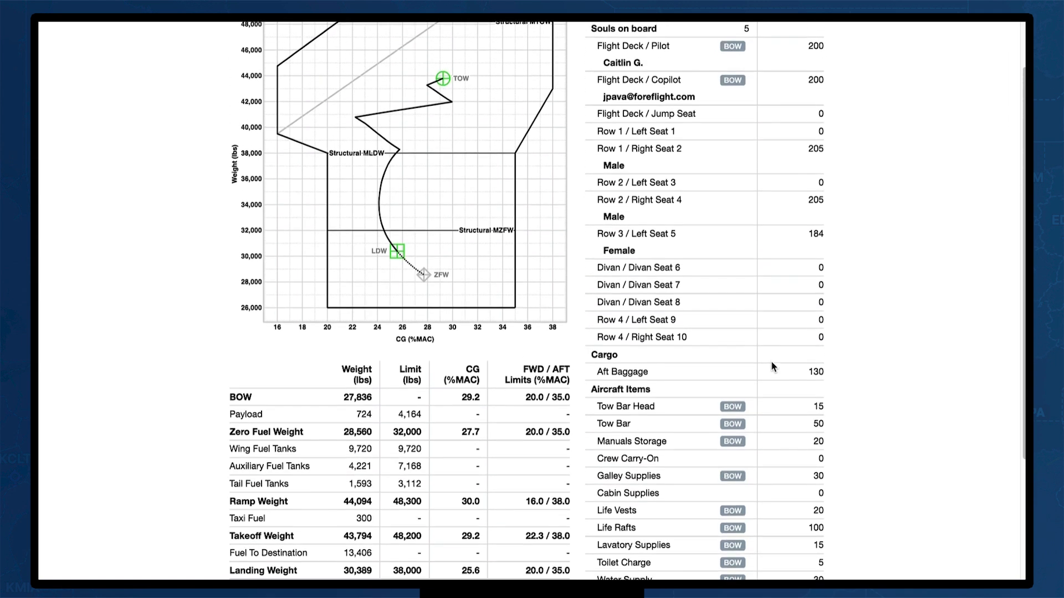
scroll(772, 364, "up", 1)
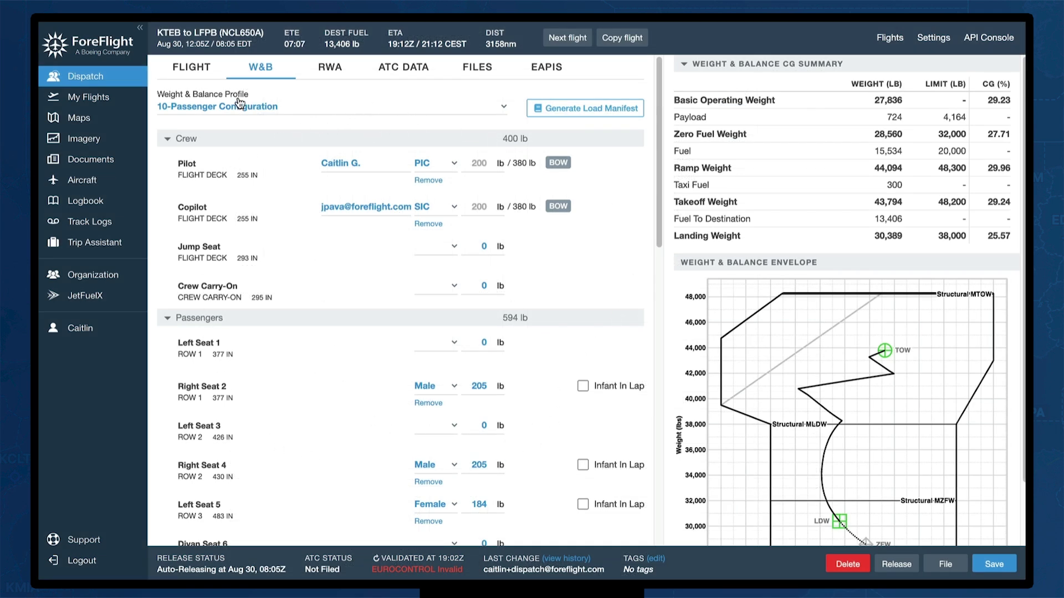
Return to the Flight tab and scroll down to the Crew, Load and Routes sections
left_click(191, 69)
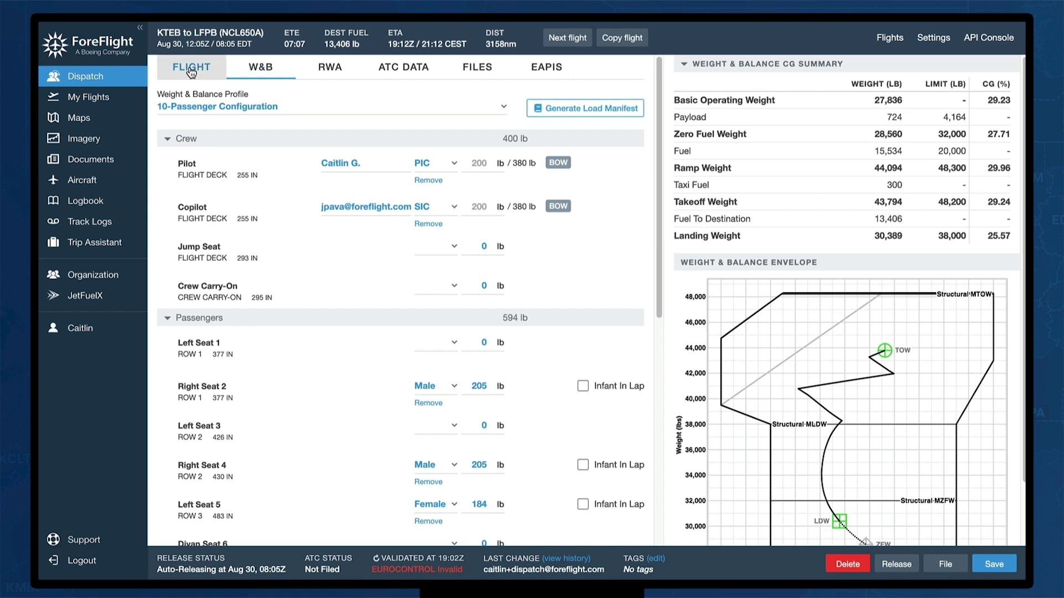
scroll(563, 347, "down", 5)
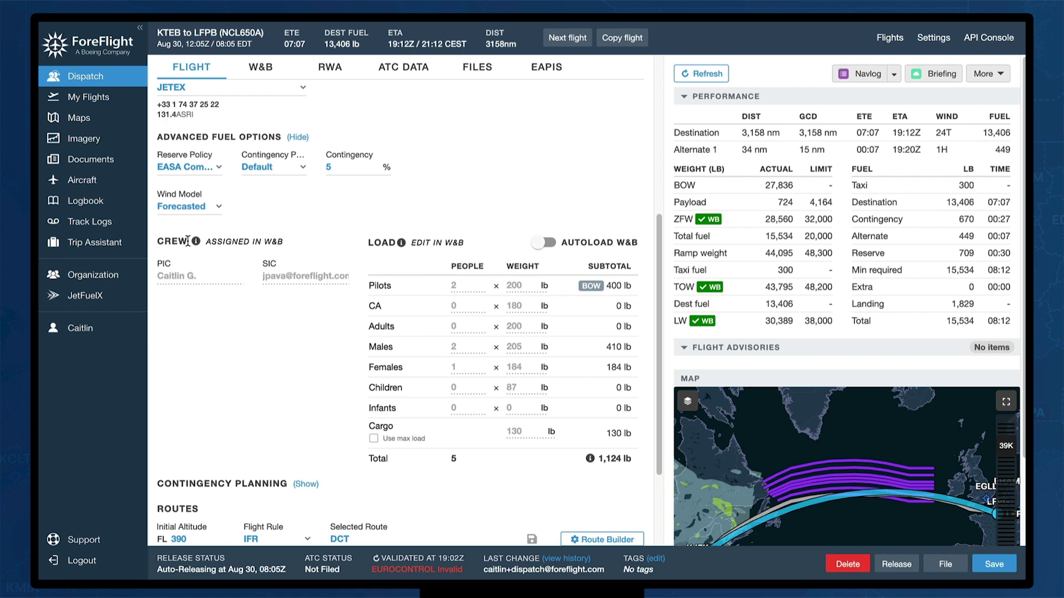
mouse_move(196, 243)
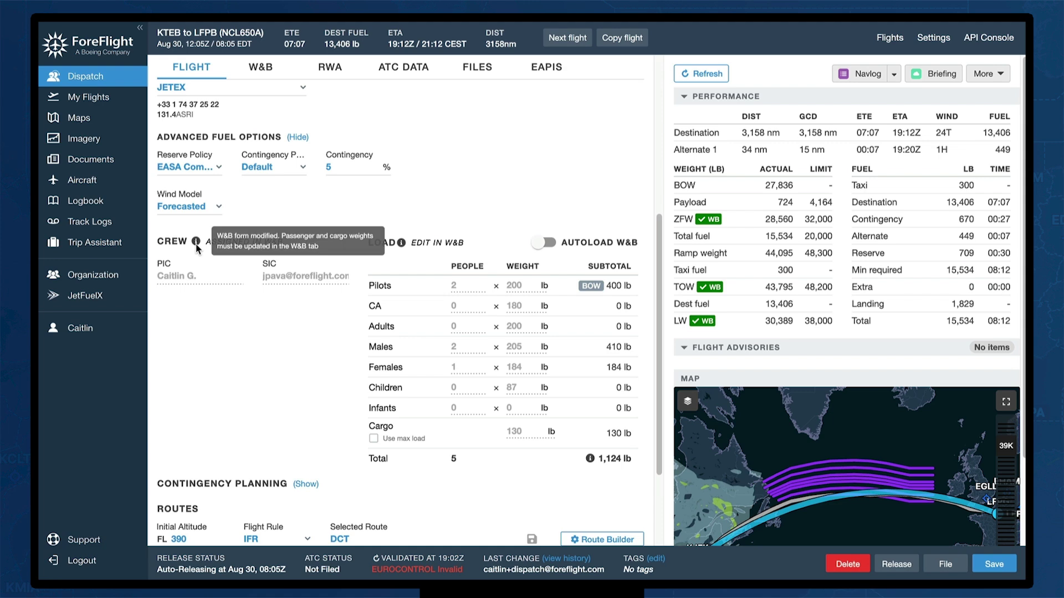
scroll(323, 345, "down", 3)
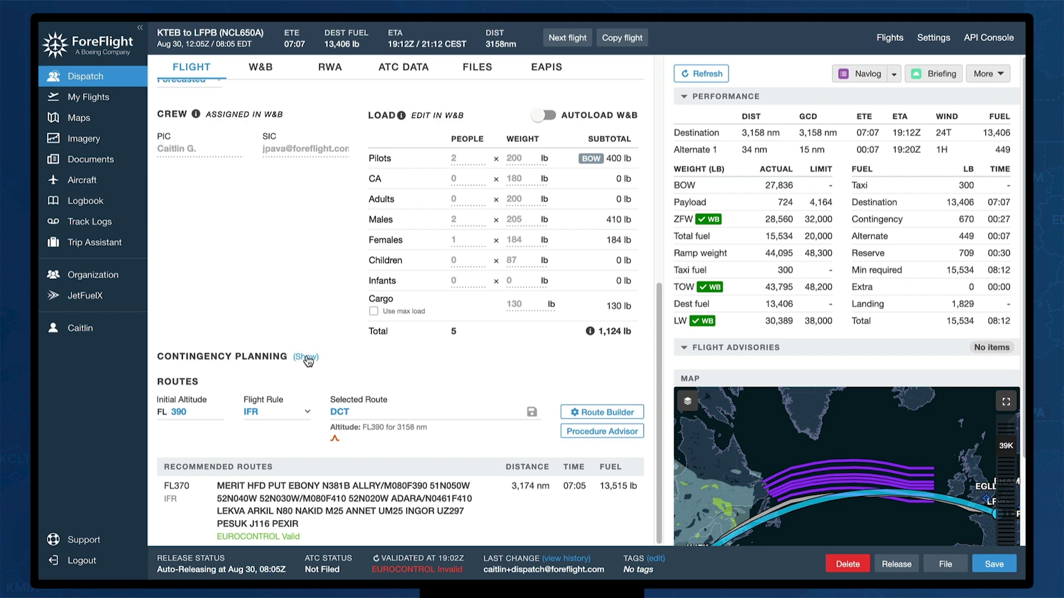
Show Contingency Planning and enter the first ETP pair, CYQX Gander to BIKF Keflavik
left_click(303, 358)
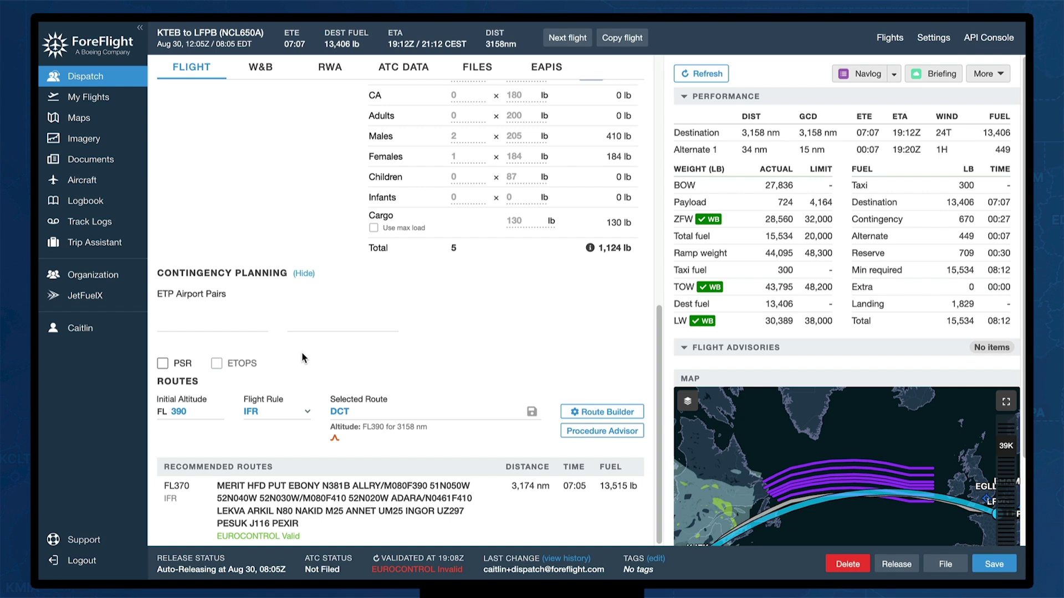
left_click(179, 326)
type("CYQX")
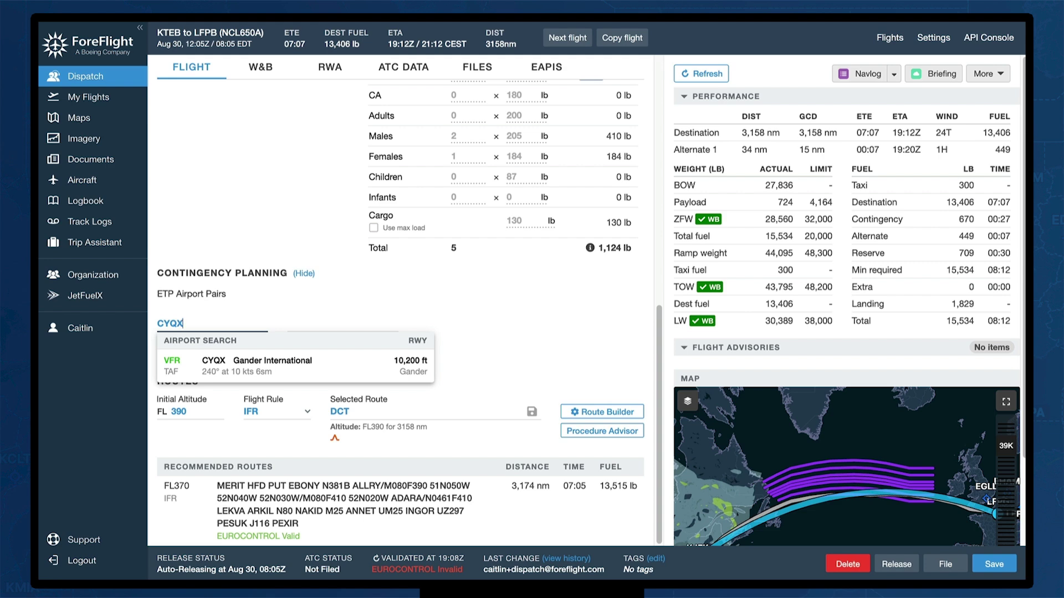
key("Return")
left_click(323, 323)
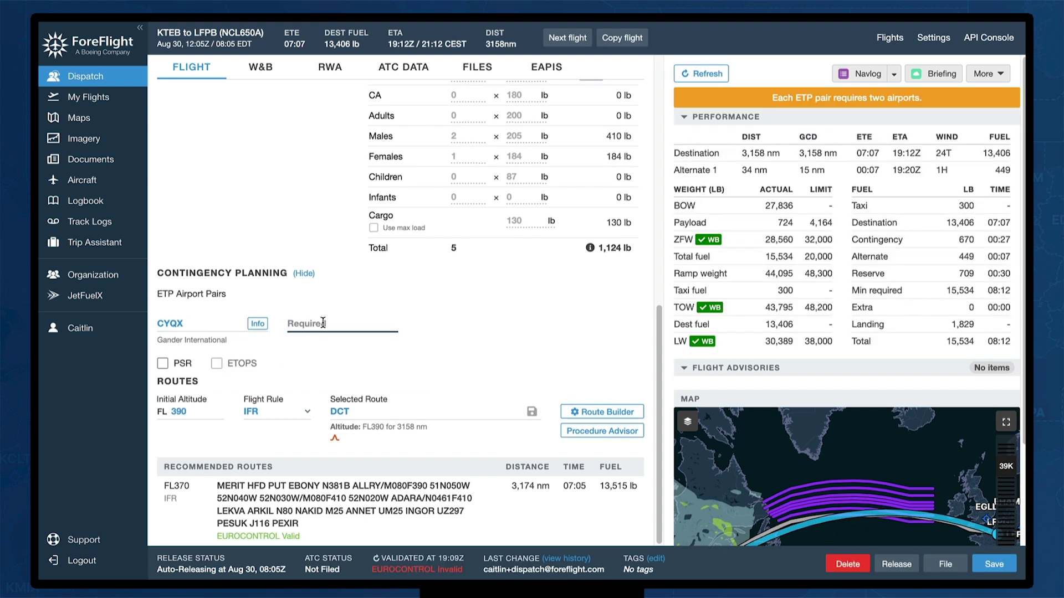
type("BIKF")
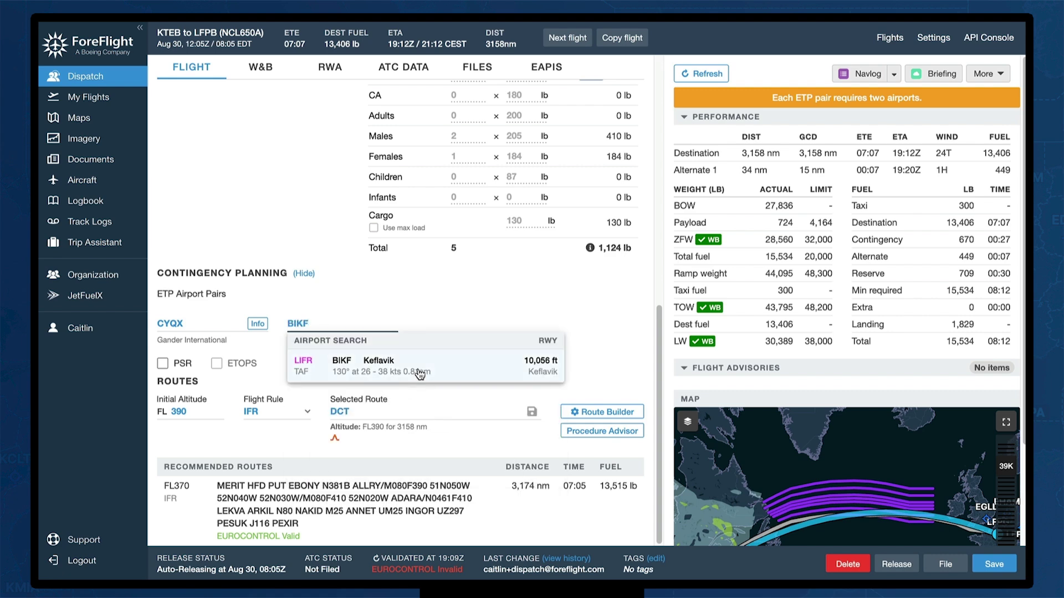
left_click(420, 374)
Add the second ETP pair, BIKF Keflavik to EINN Shannon
left_click(188, 364)
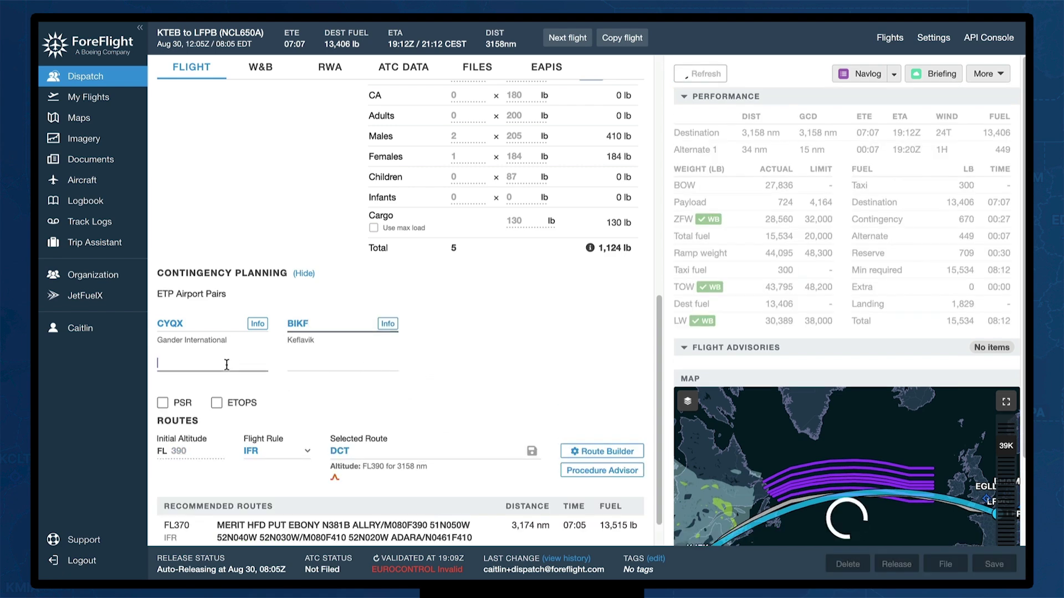
type("BIKF")
key("Tab")
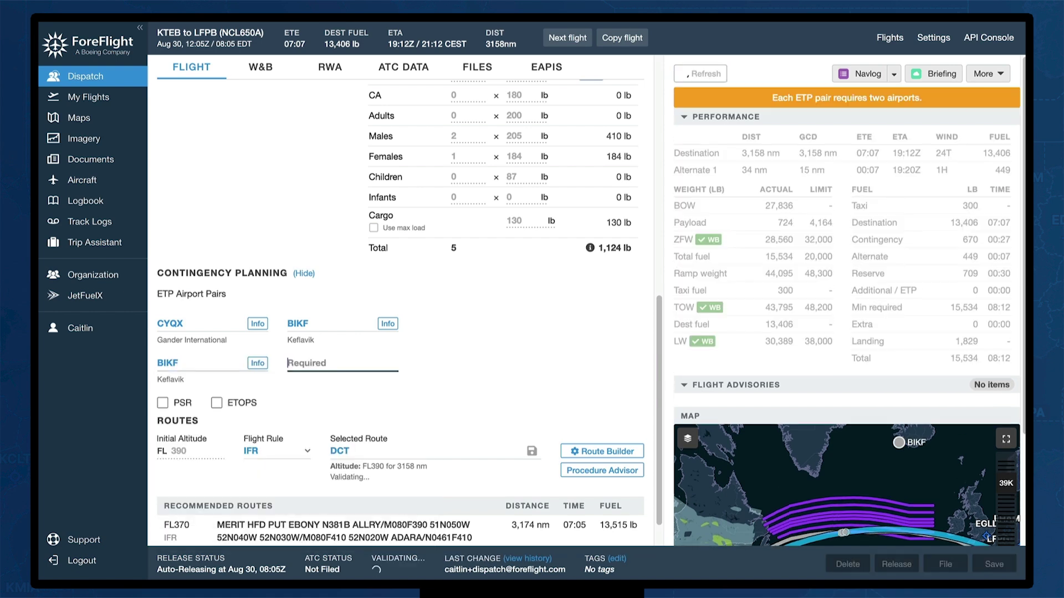
type("EINN")
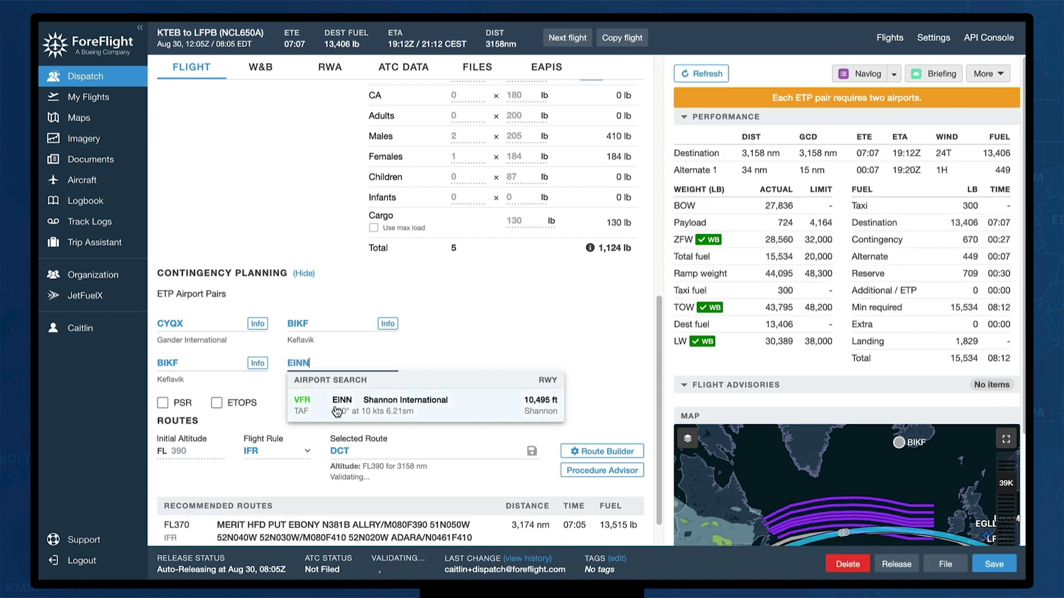
left_click(333, 406)
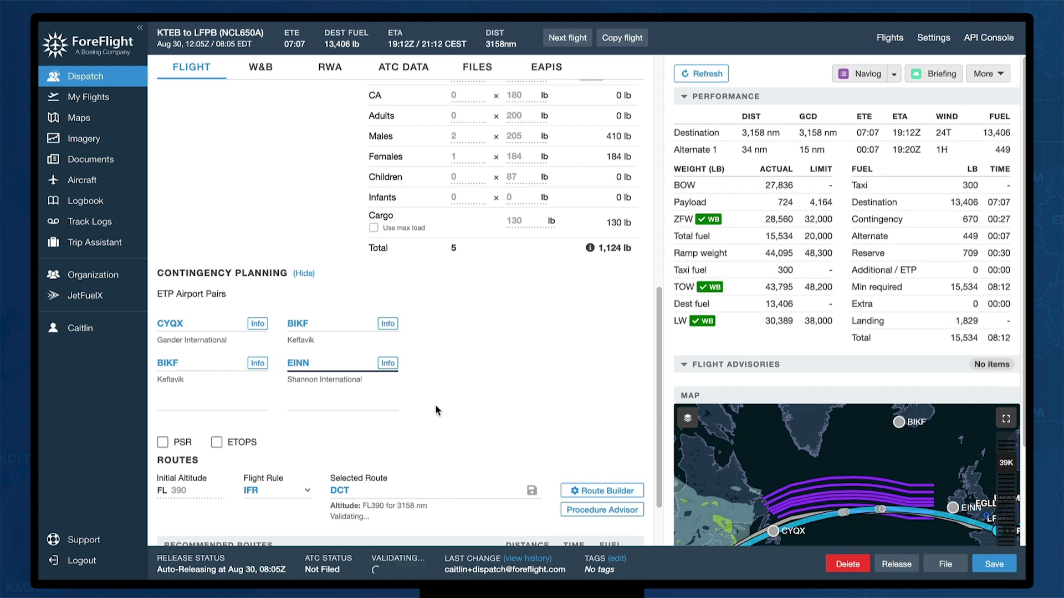
Check the PSR and ETOPS boxes under Contingency Planning, mapping the ETOPS circles
left_click(167, 444)
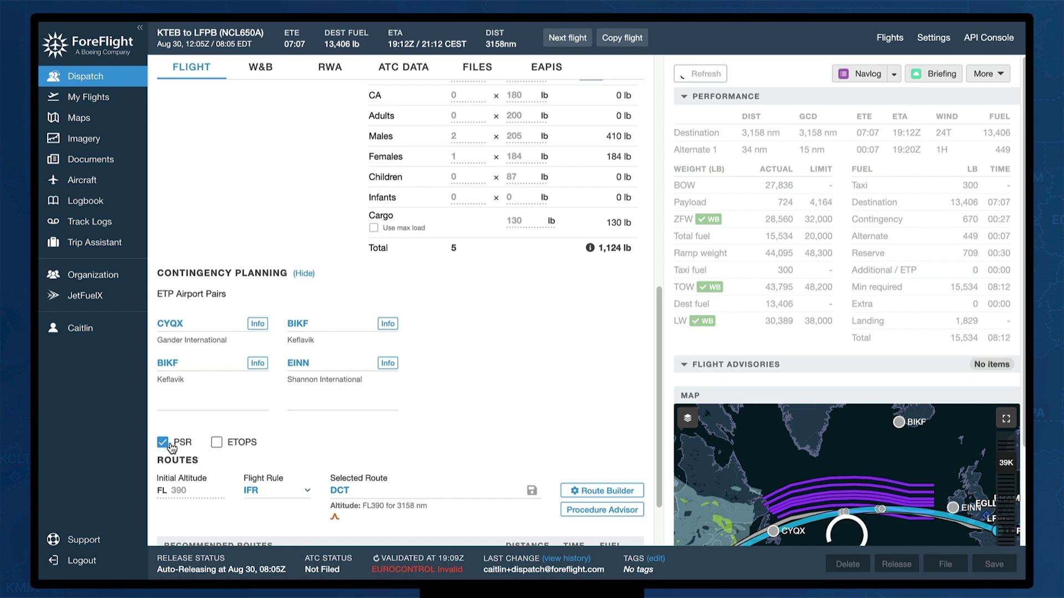
left_click(217, 442)
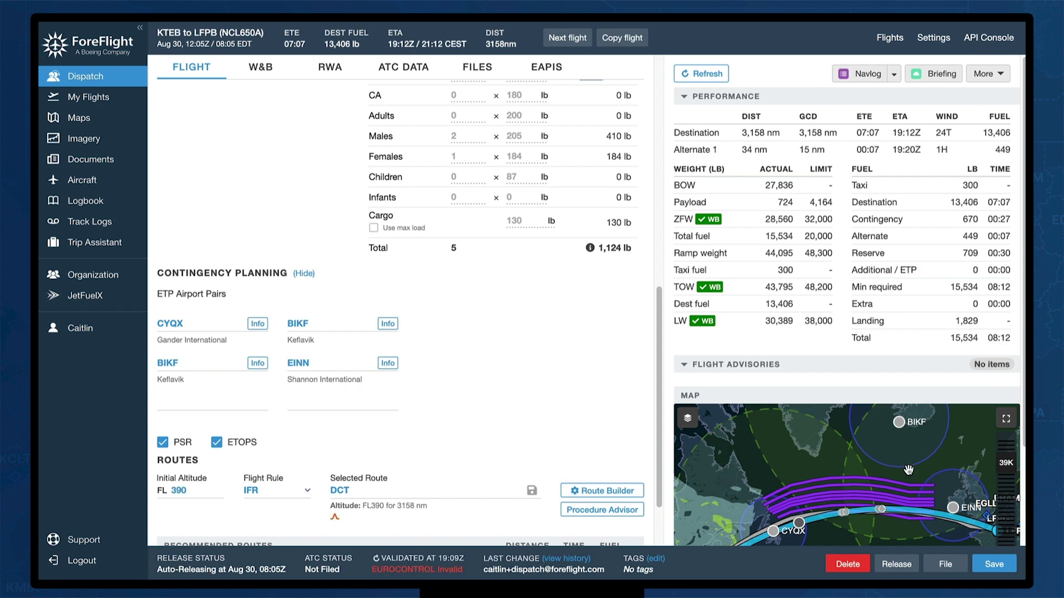
scroll(906, 347, "down", 2)
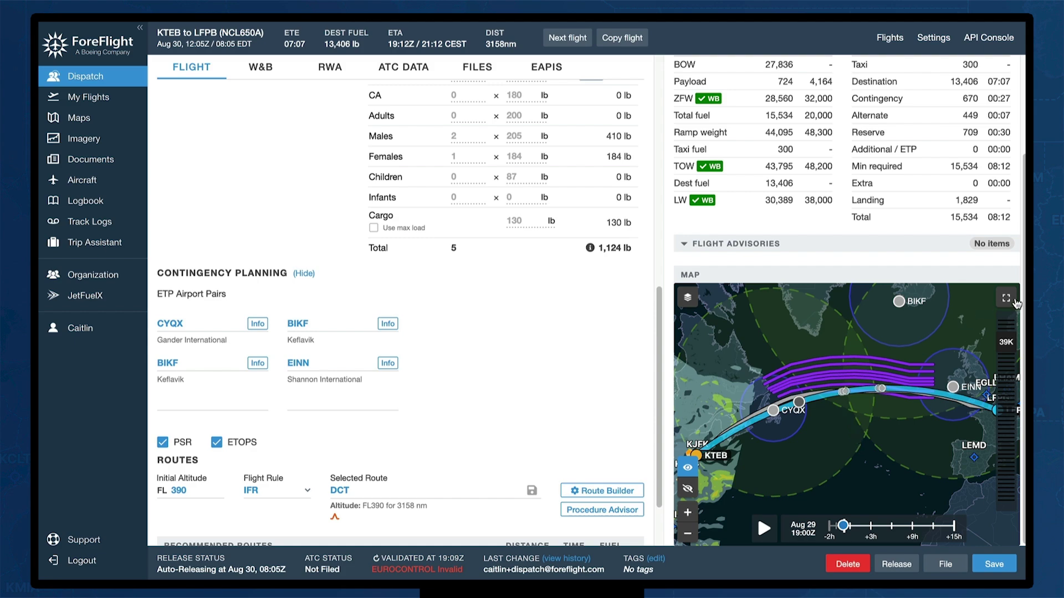
left_click(1006, 298)
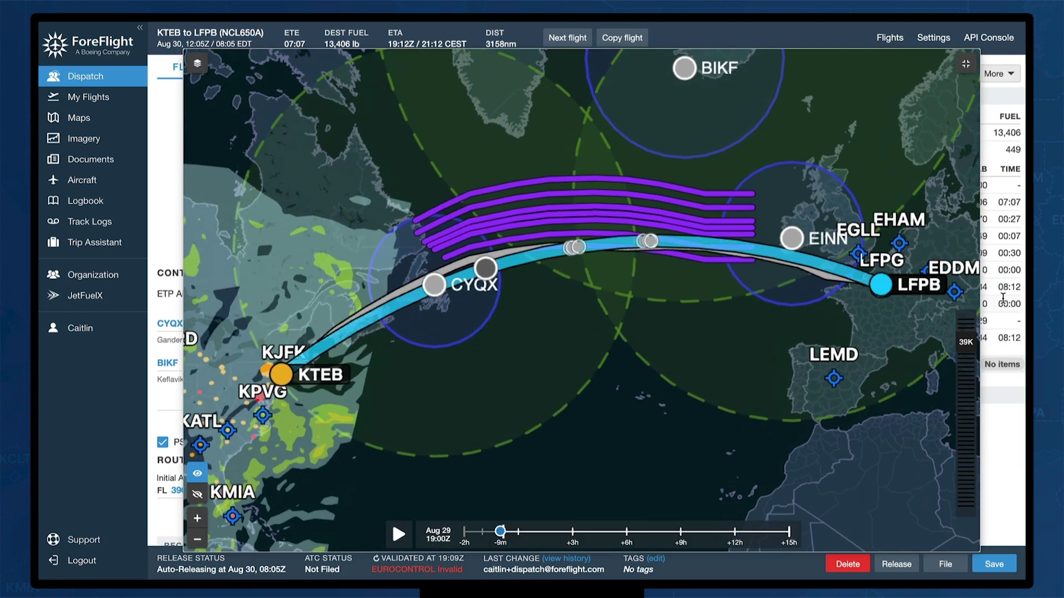
left_click_drag(617, 393, 568, 467)
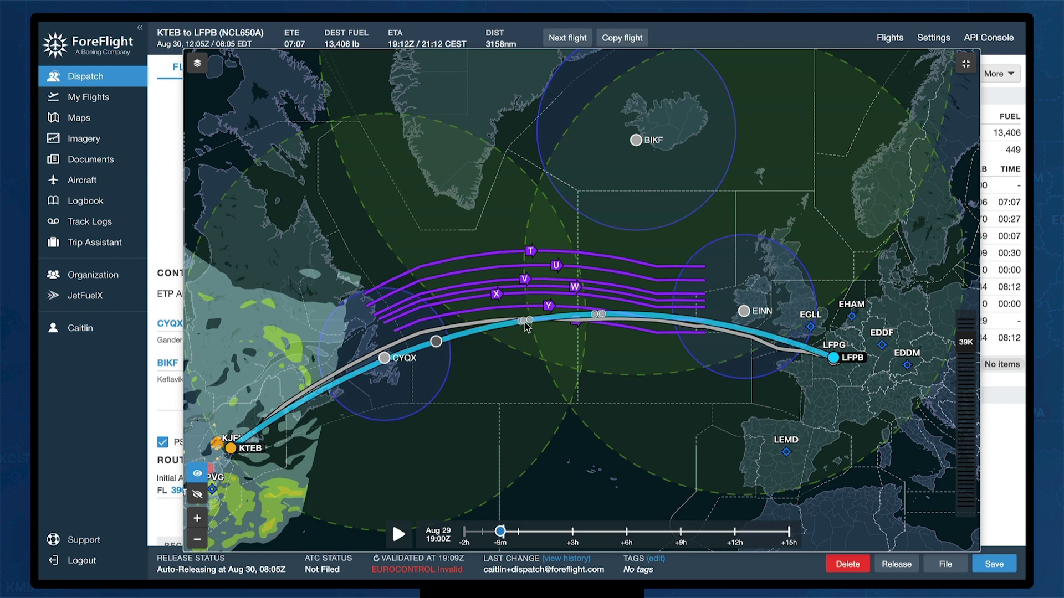
mouse_move(527, 327)
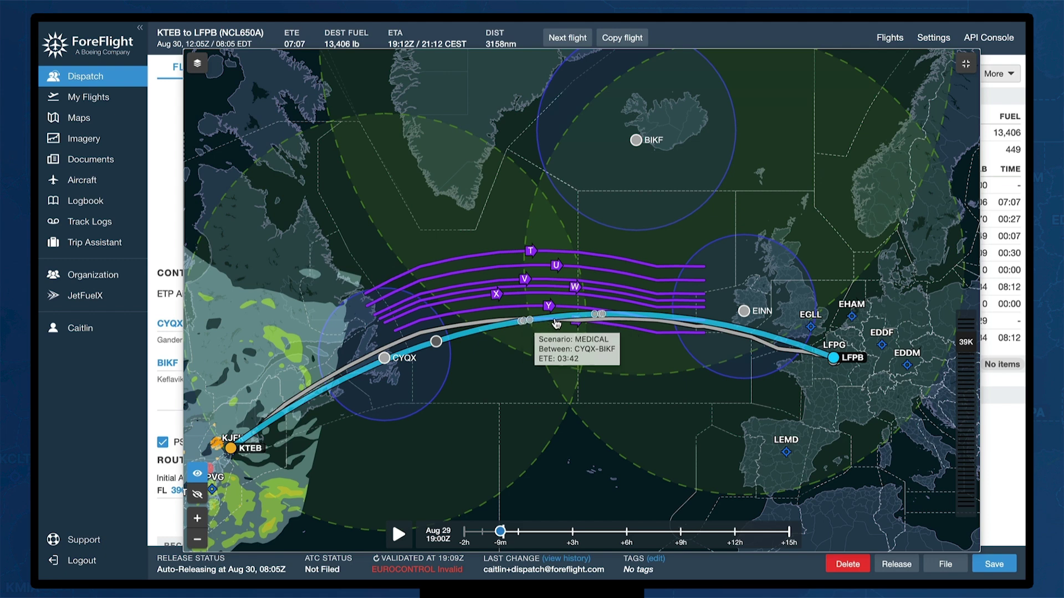
mouse_move(595, 314)
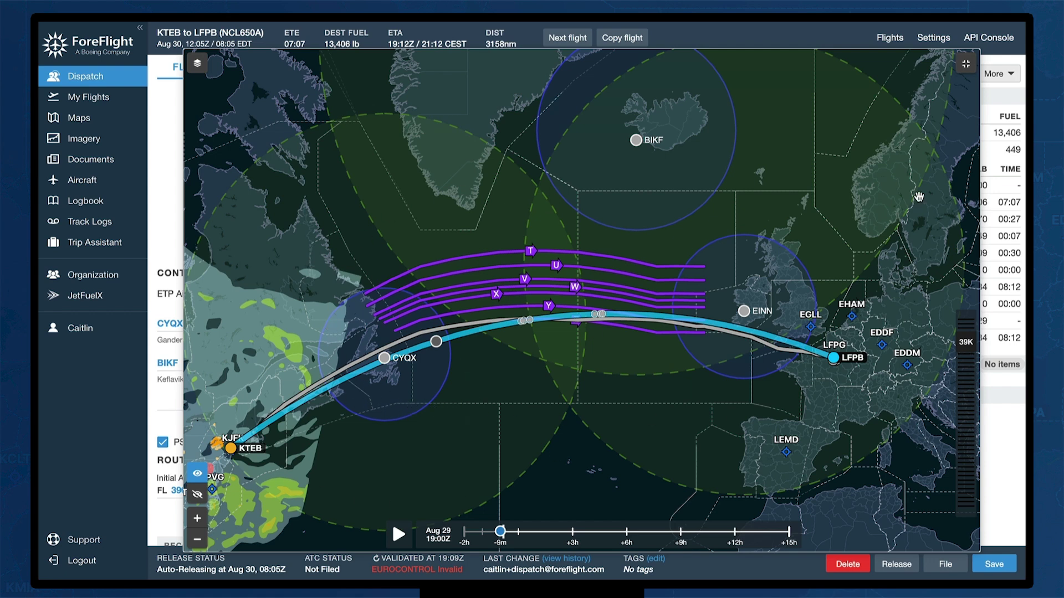
left_click(967, 63)
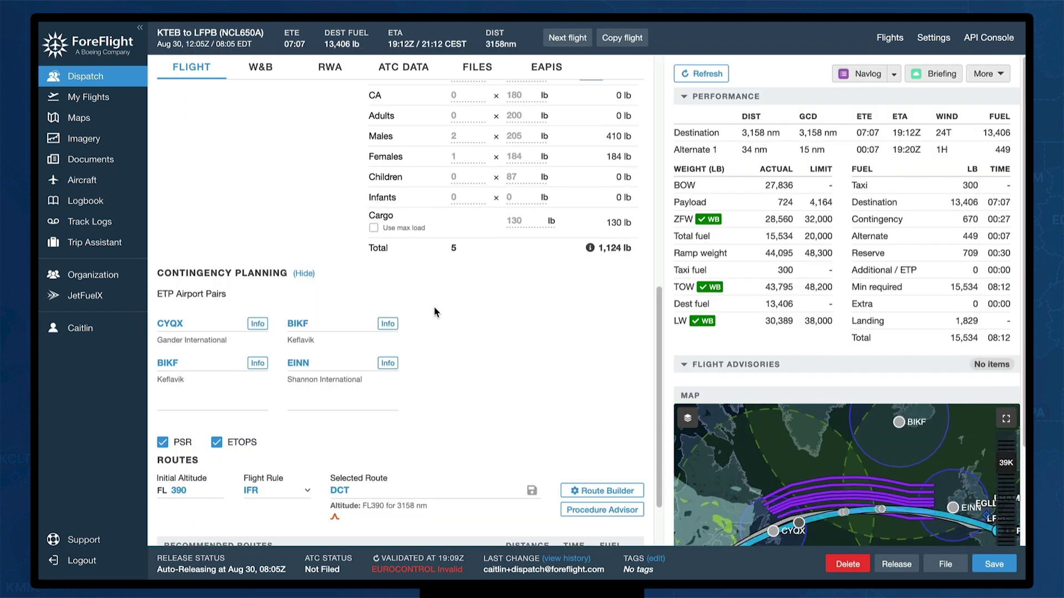
Hide Contingency Planning to reveal the recommended FL370 route of 3,174 nm
left_click(306, 274)
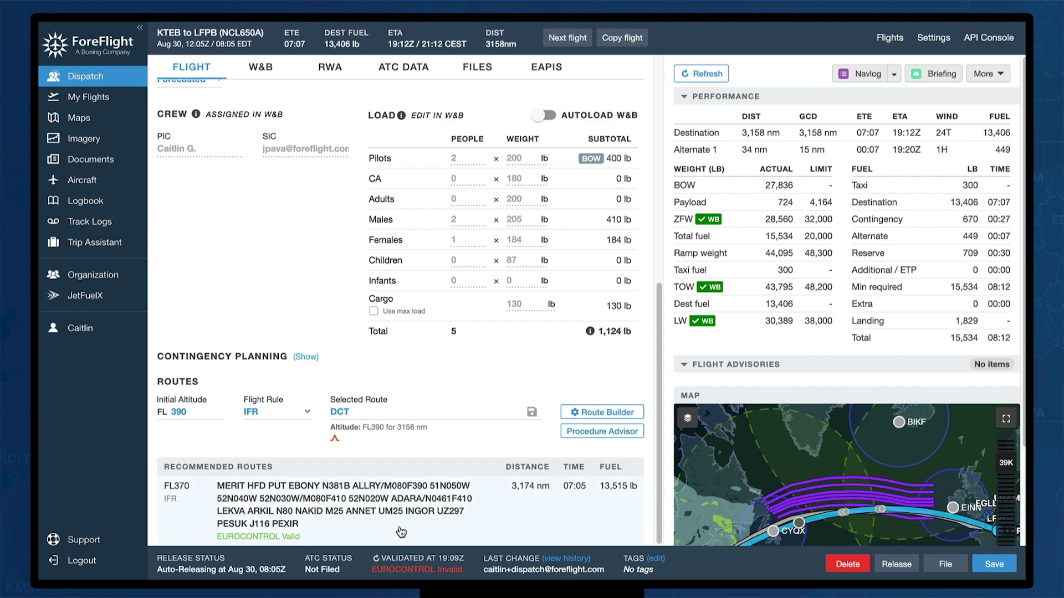
Select the recommended FL370 route via MERIT and NAT waypoints, with 13,515 lb destination fuel
left_click(481, 509)
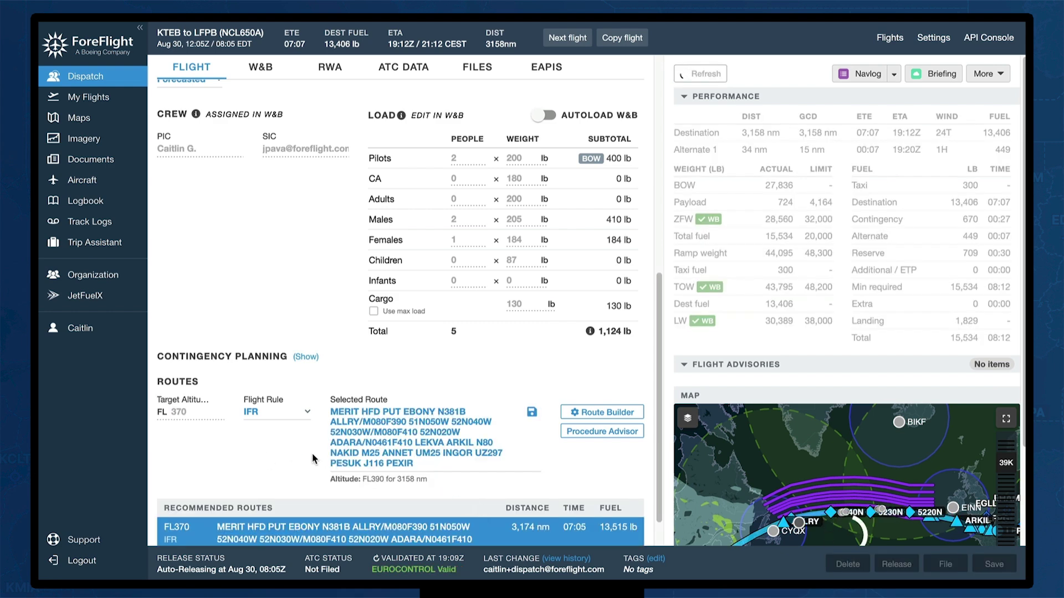
scroll(310, 451, "down", 1)
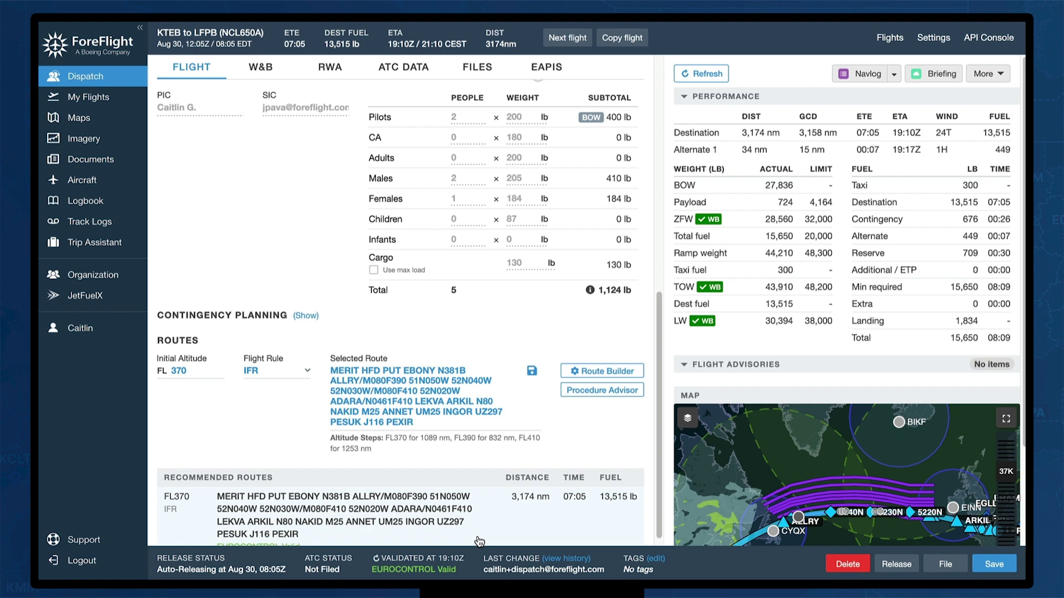
scroll(479, 520, "down", 1)
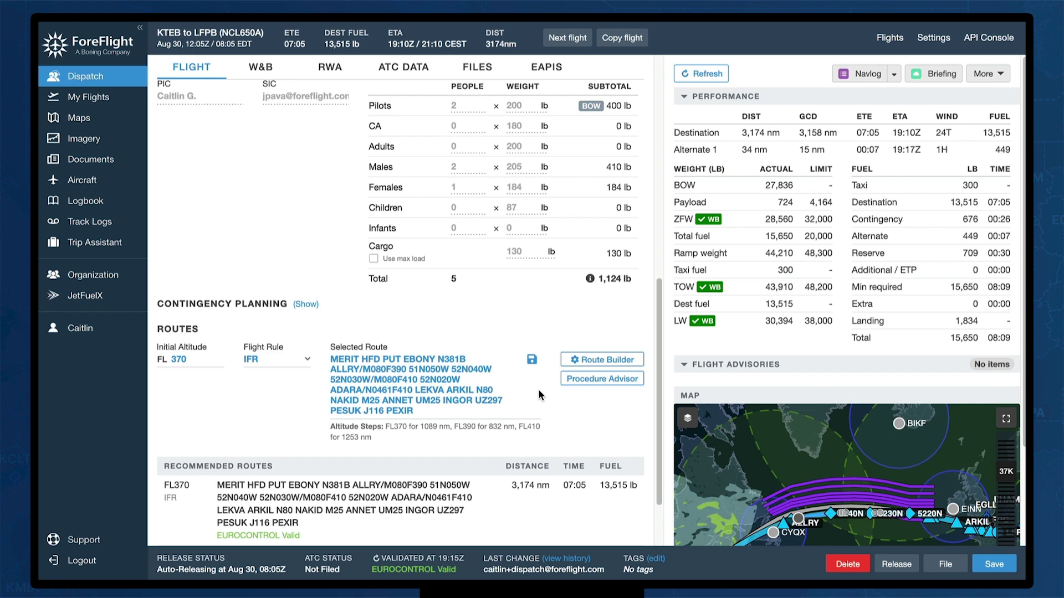
Save the FL370 MERIT route under the name 'KTEB TO LFPB'
left_click(533, 360)
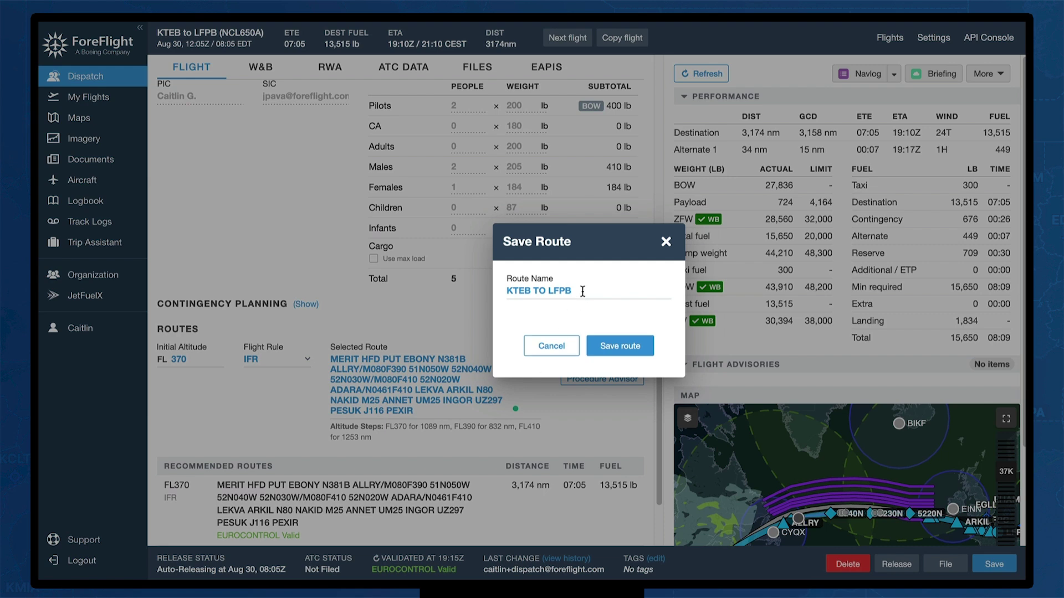
left_click_drag(581, 290, 510, 287)
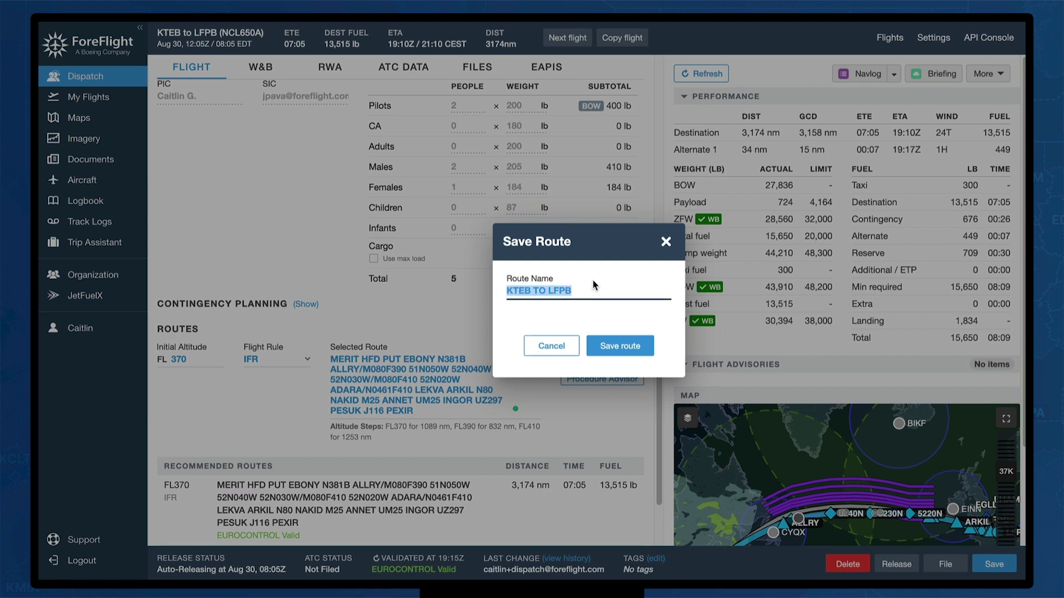
left_click(625, 349)
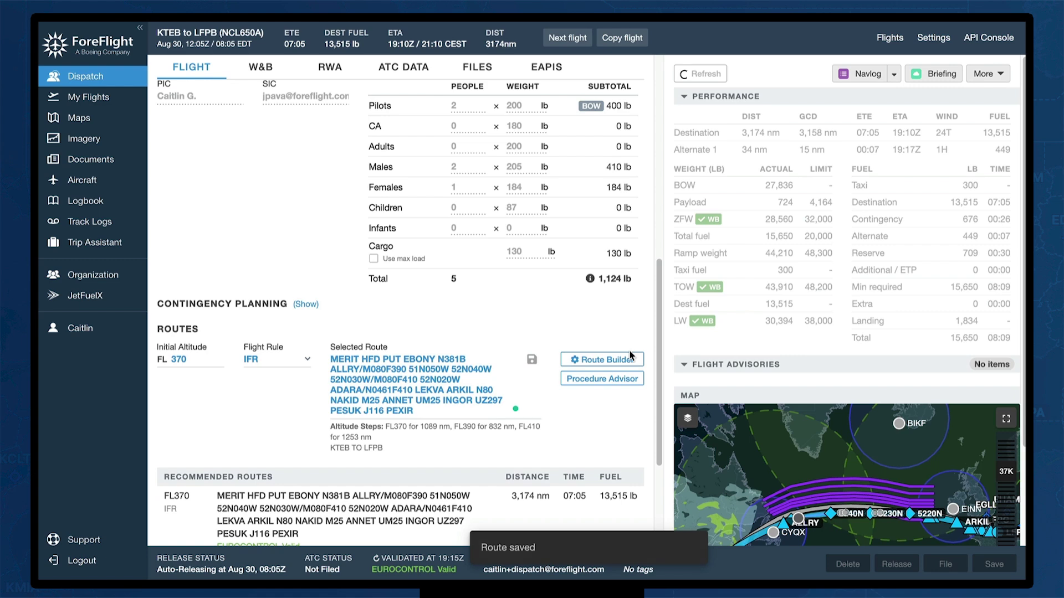
scroll(543, 426, "down", 1)
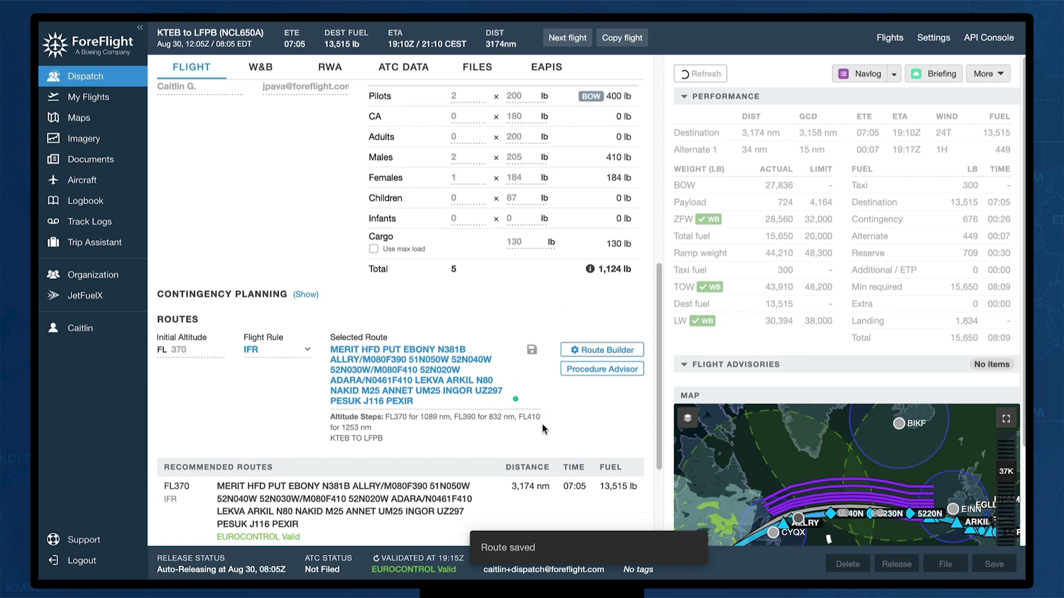
scroll(254, 480, "down", 3)
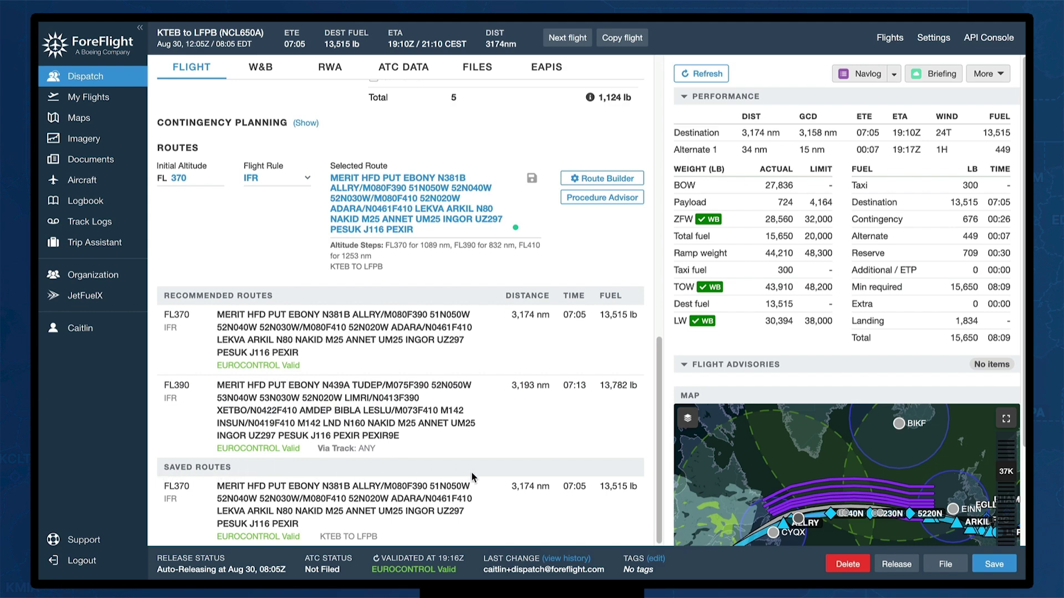
scroll(505, 507, "up", 4)
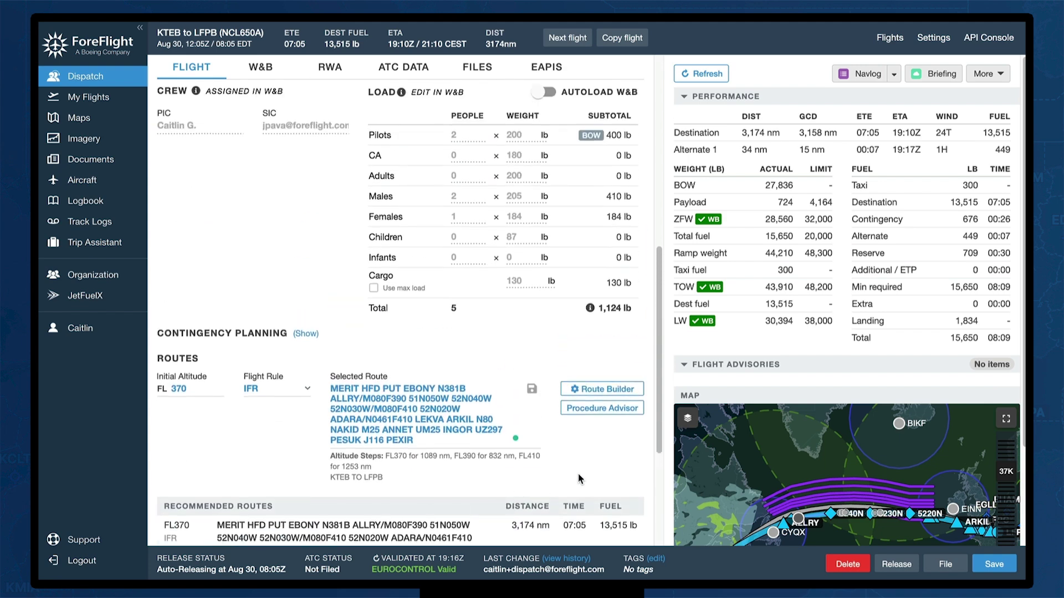
scroll(581, 470, "up", 1)
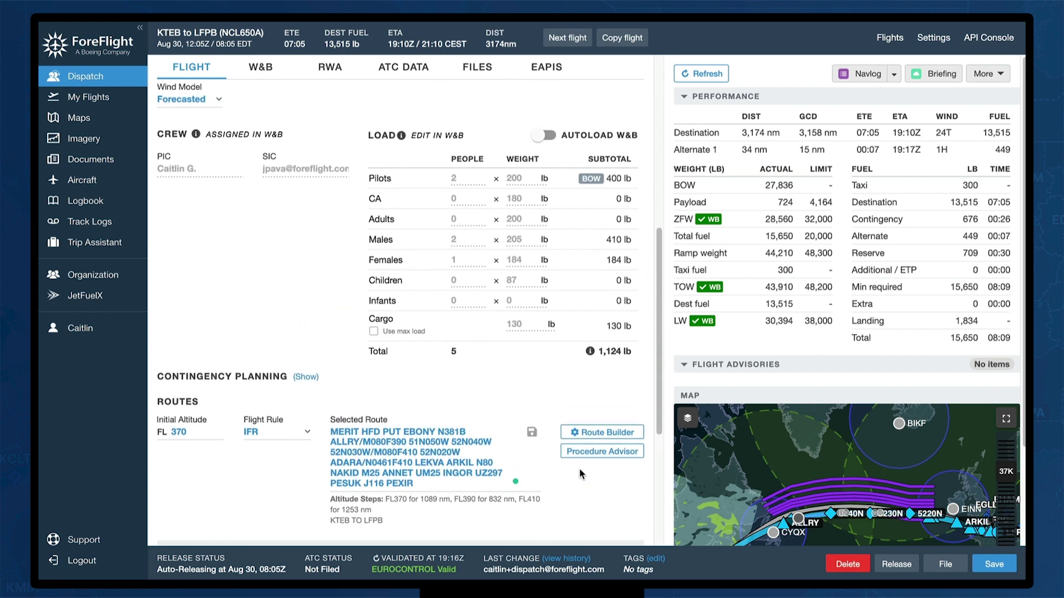
scroll(417, 485, "up", 7)
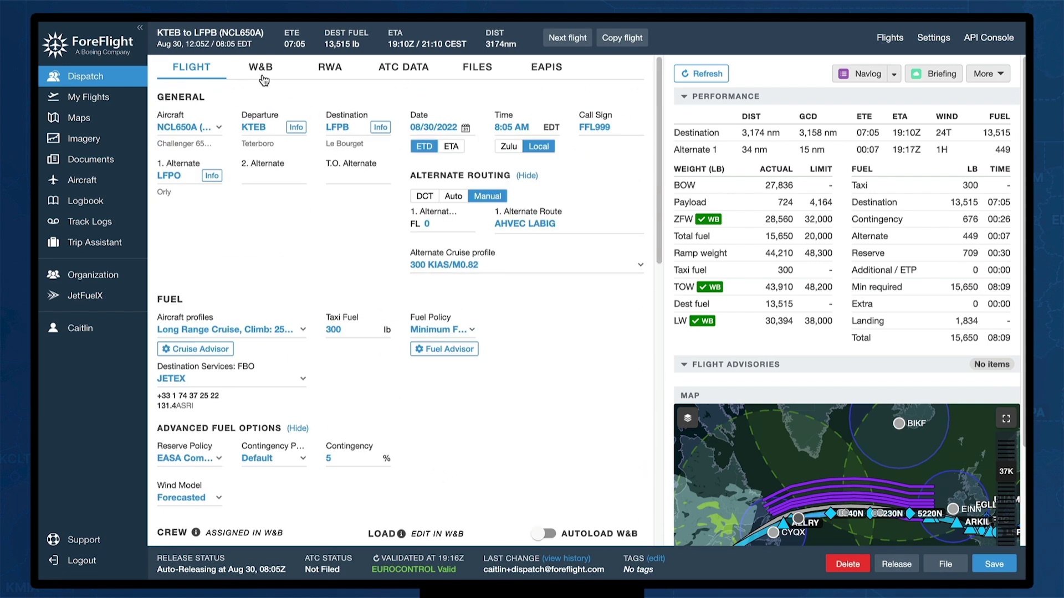
Show the KTEB runway 01 takeoff analysis: 43,910 lb takeoff weight within the 48,200 lb MTOW
left_click(331, 68)
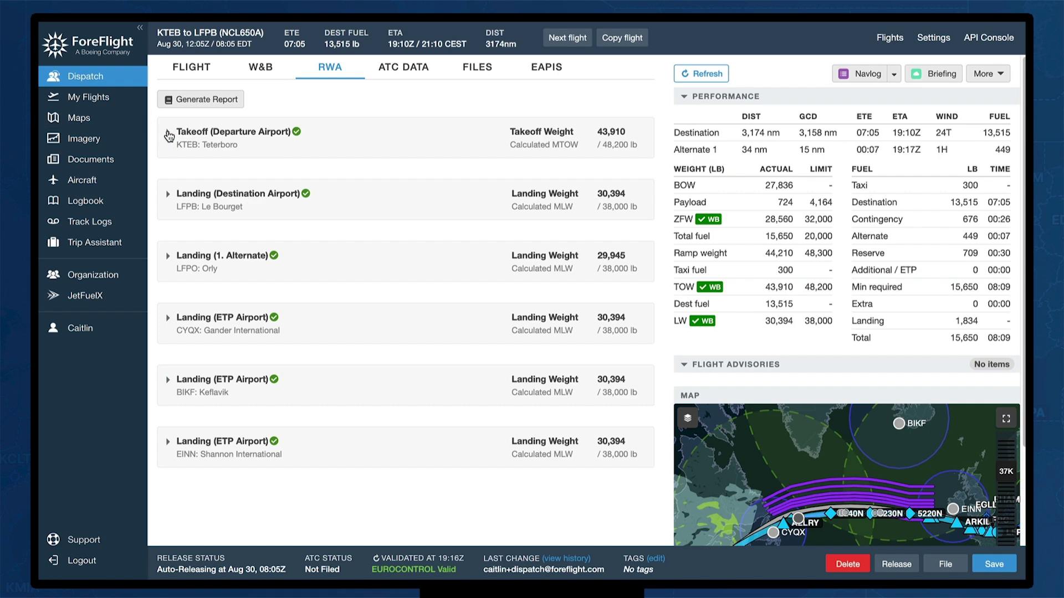
left_click(167, 133)
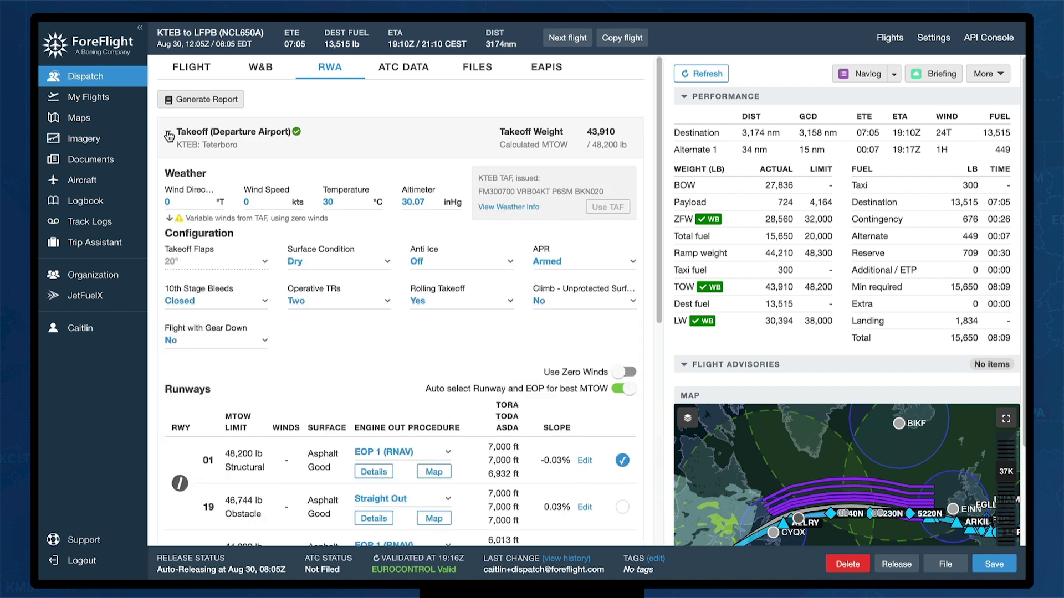
scroll(167, 141, "down", 1)
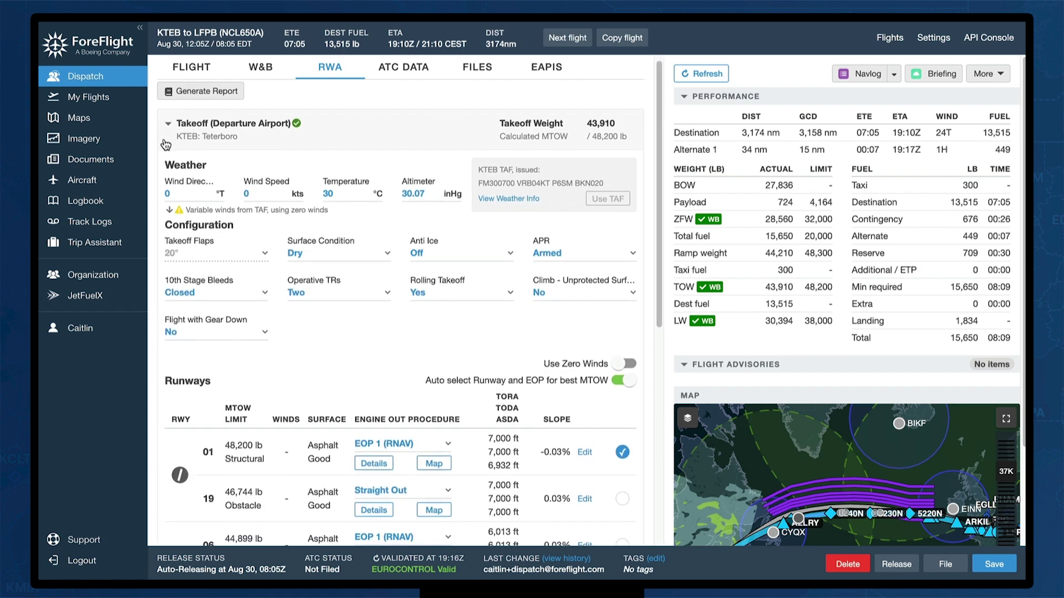
scroll(165, 145, "down", 2)
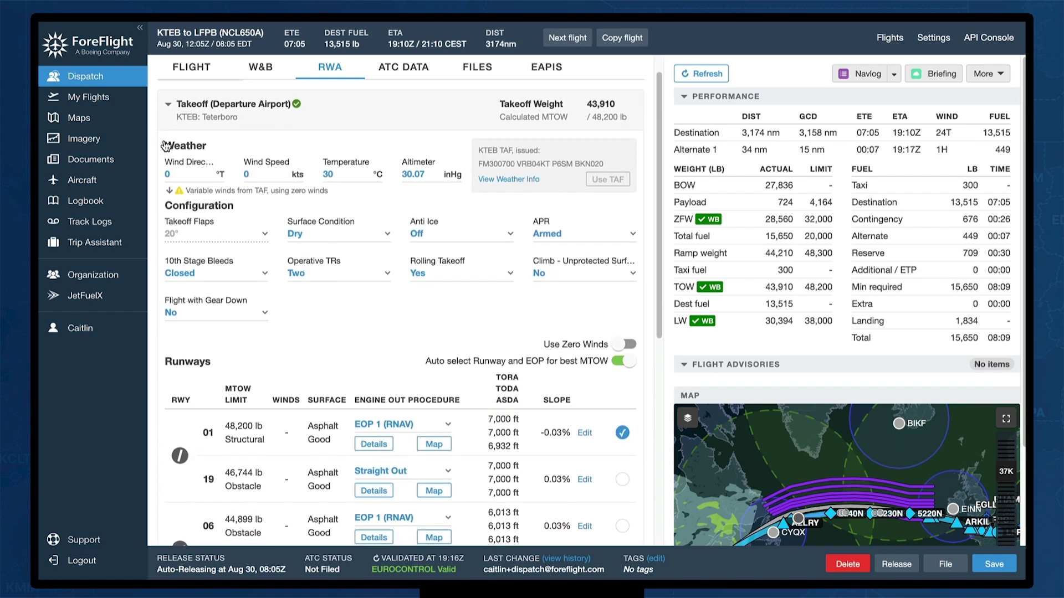
scroll(165, 144, "up", 1)
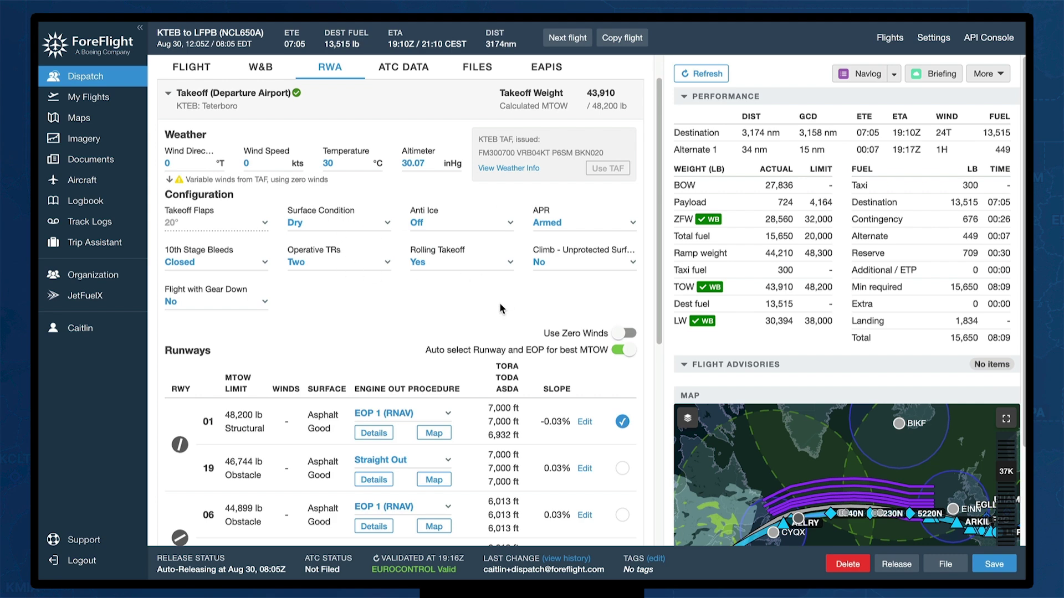
left_click(390, 224)
left_click(391, 229)
scroll(410, 291, "down", 3)
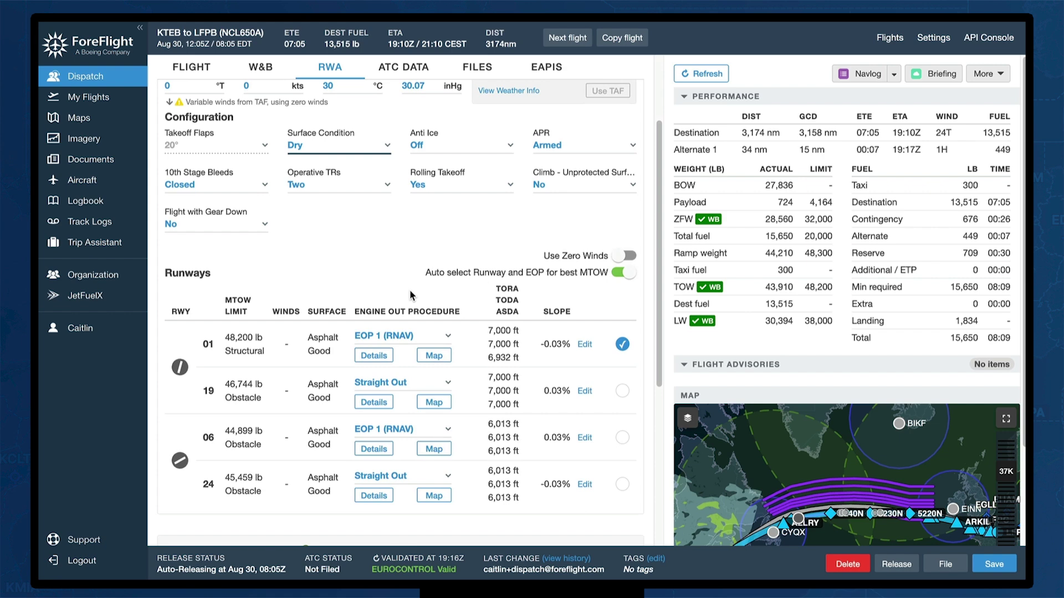
scroll(410, 290, "up", 1)
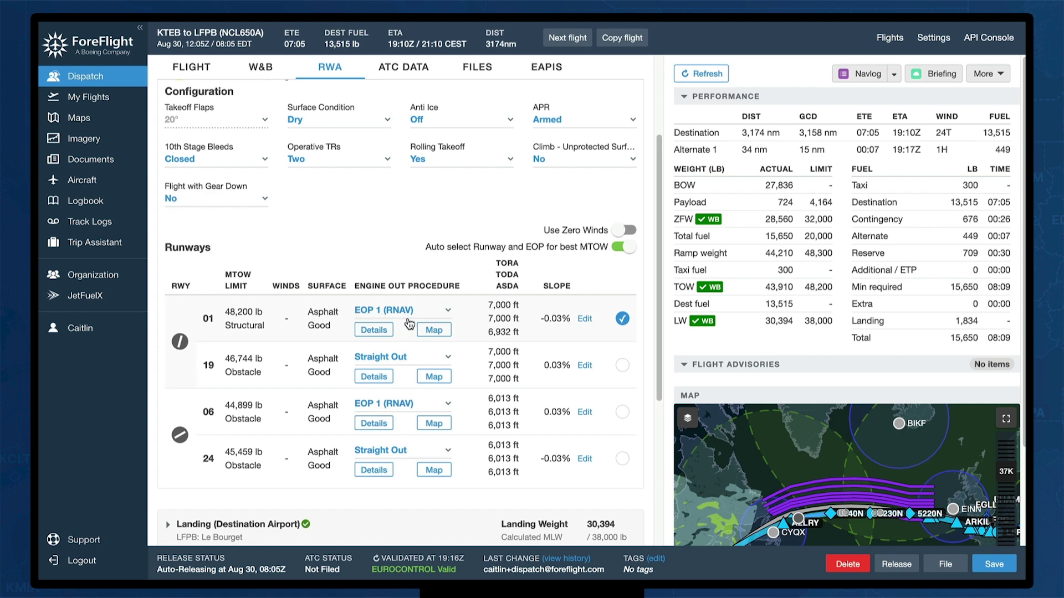
left_click(451, 314)
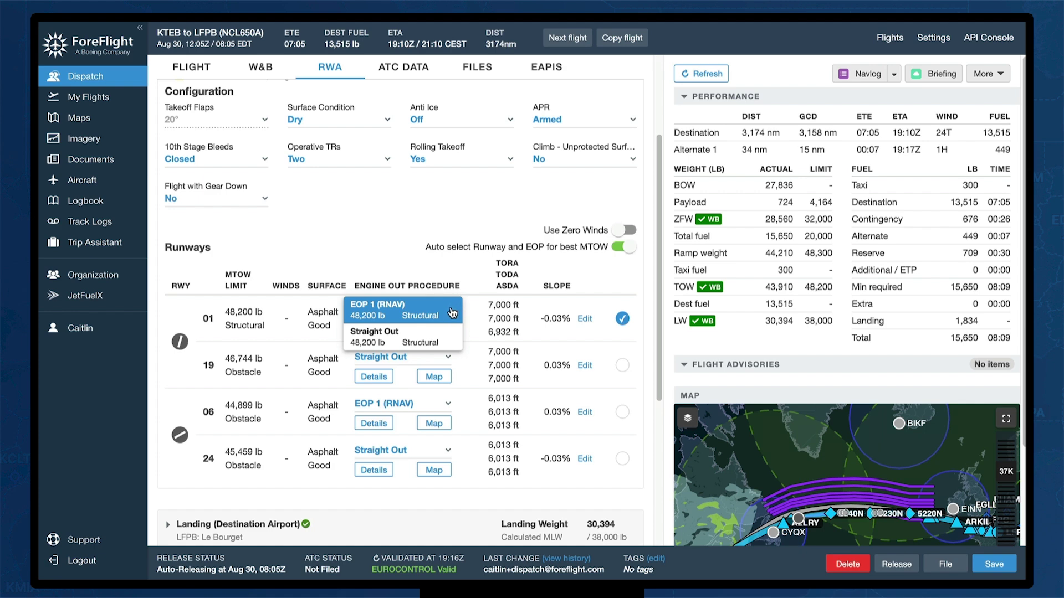
left_click(452, 313)
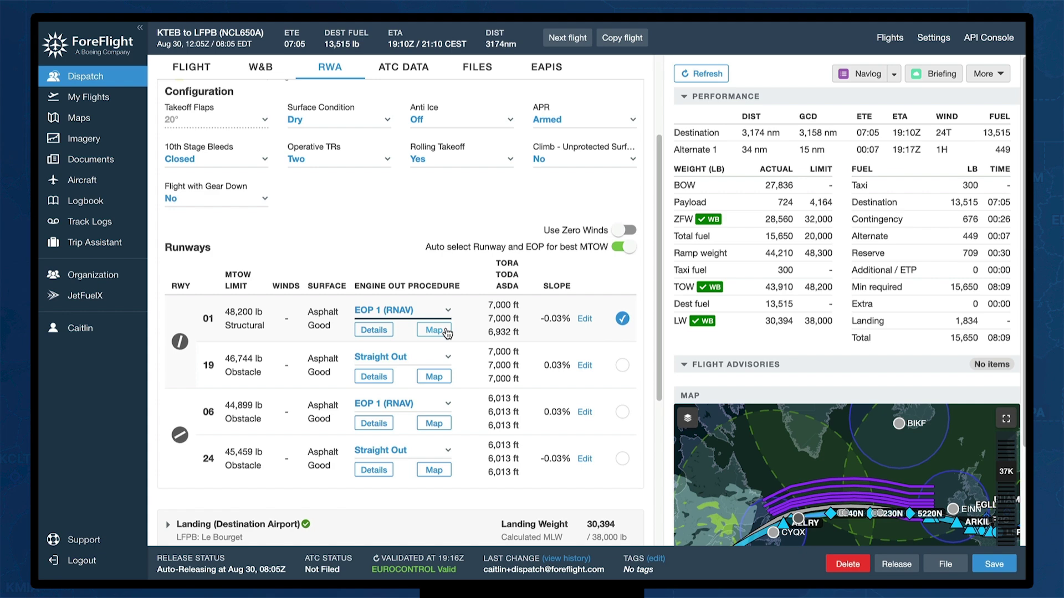
left_click(434, 330)
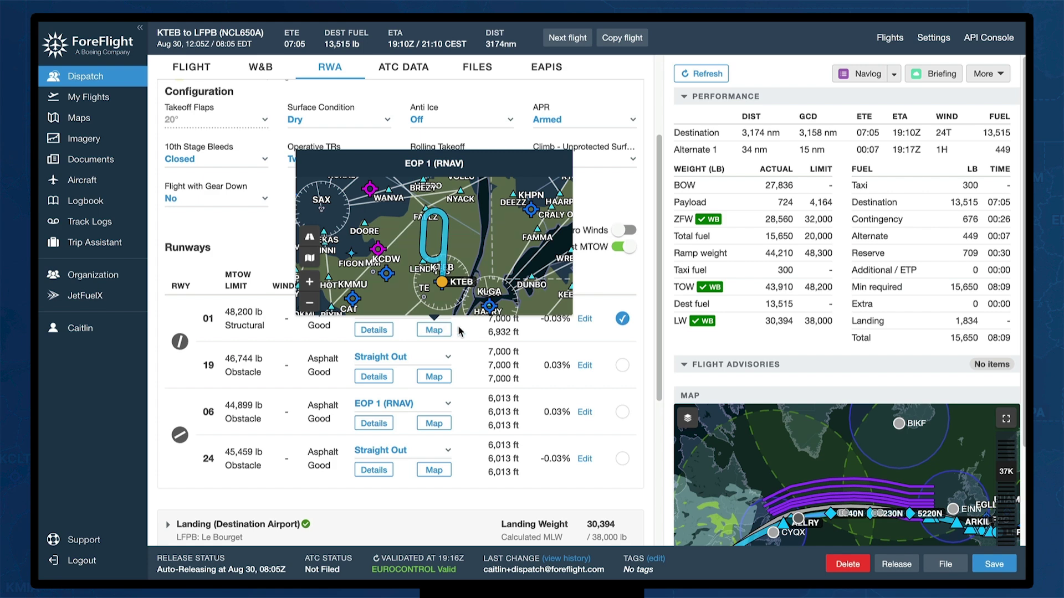
left_click(434, 330)
left_click(382, 332)
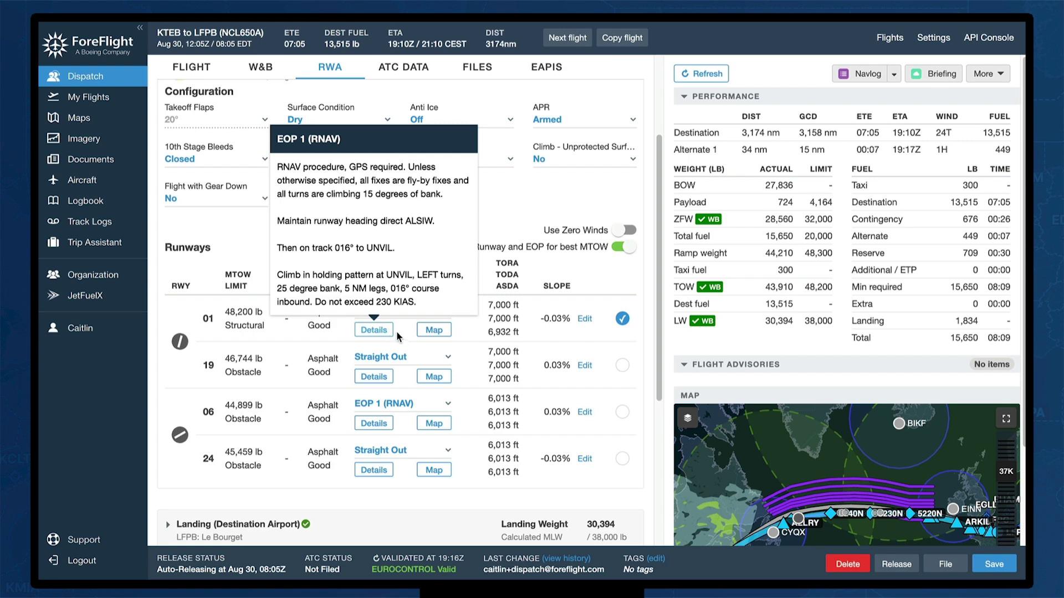
mouse_move(424, 331)
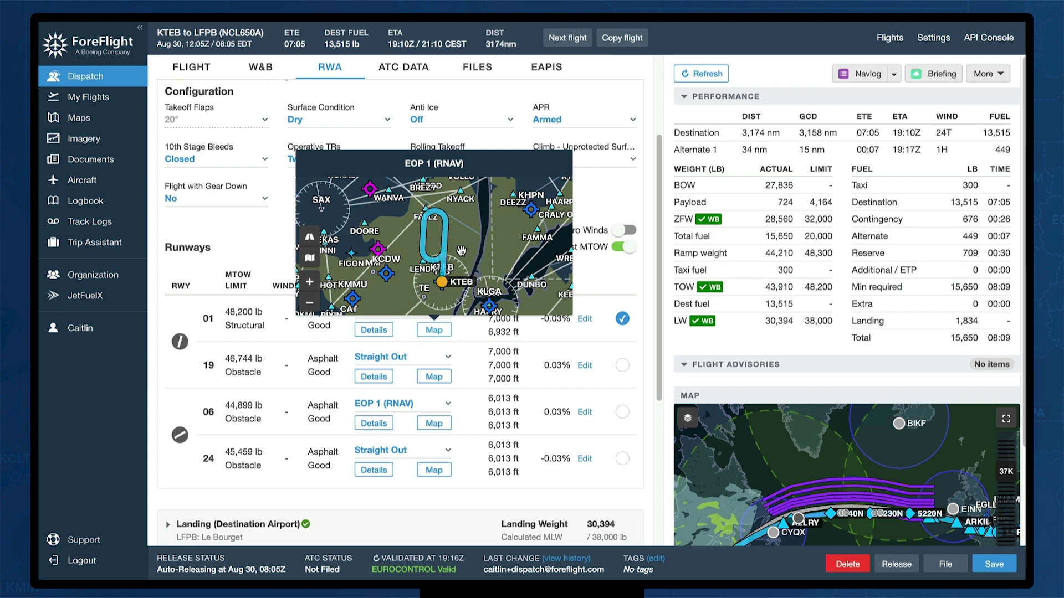
scroll(461, 250, "up", 2)
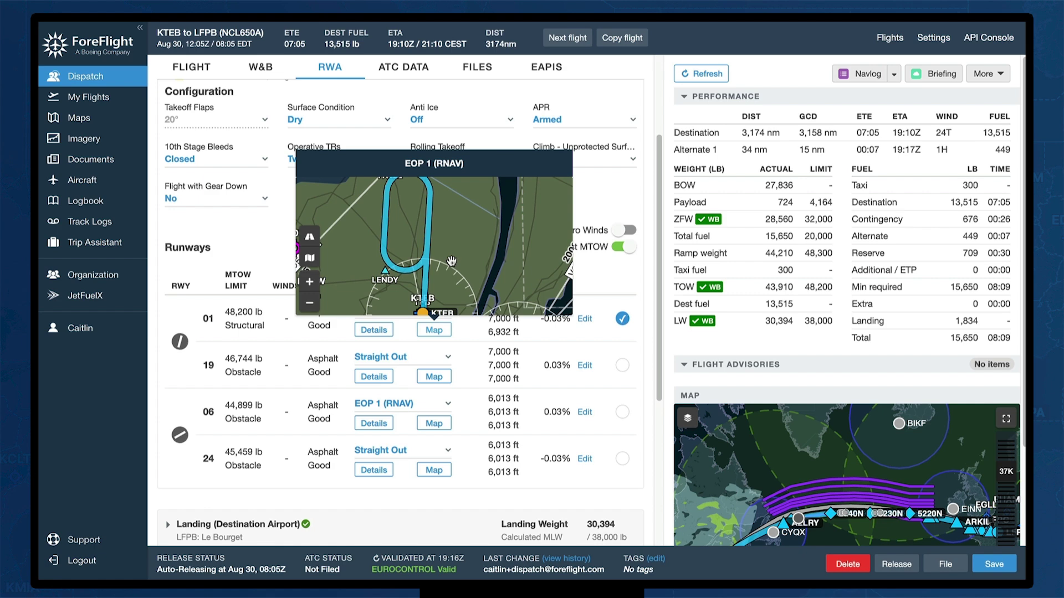
scroll(452, 261, "down", 2)
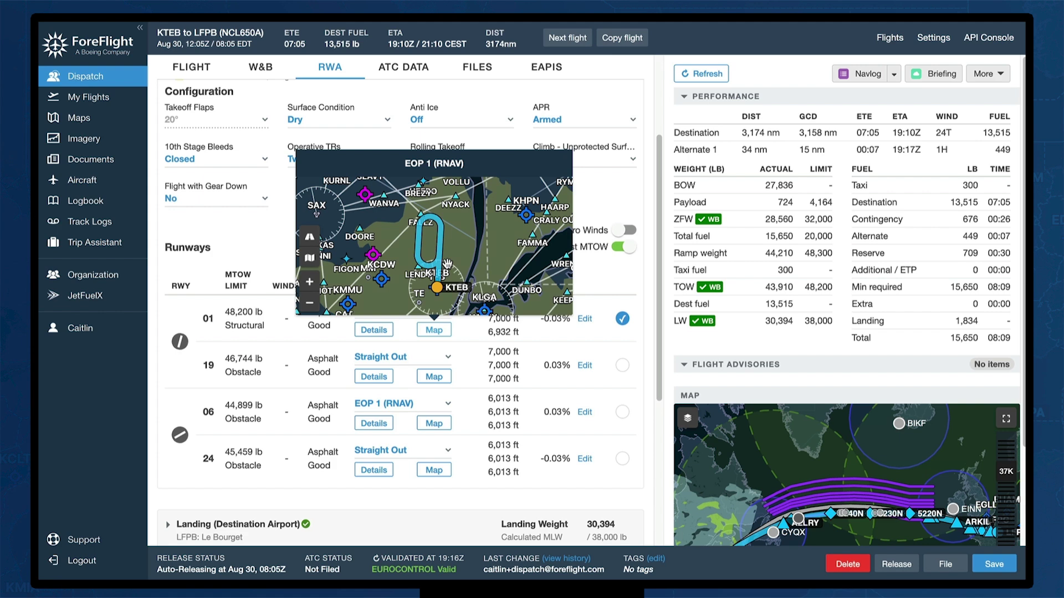
left_click(458, 332)
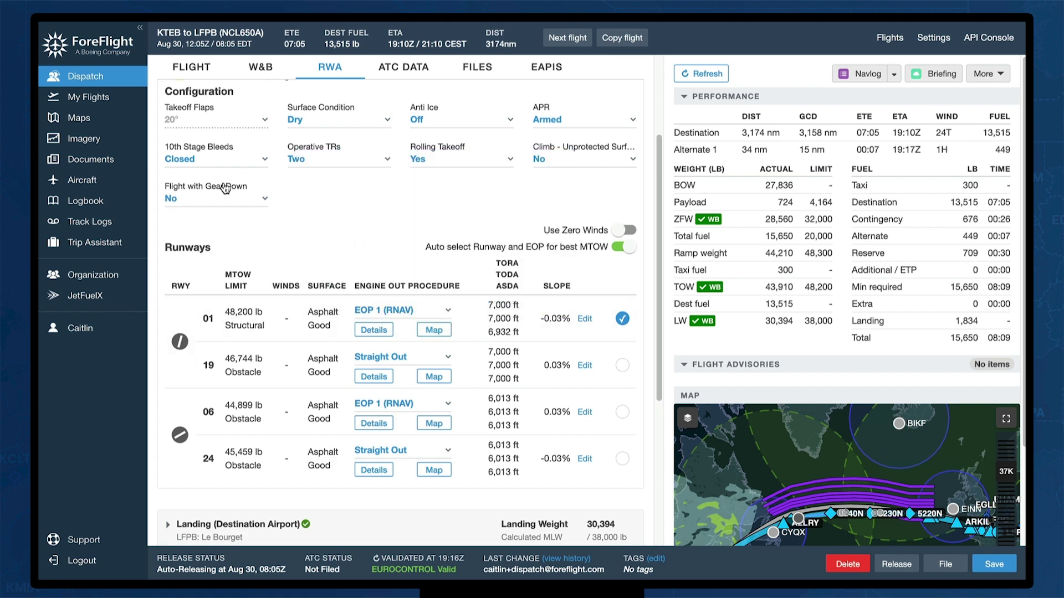
Collapse the departure takeoff section and generate the full KTEB–LFPB runway analysis report
scroll(237, 312, "up", 3)
scroll(208, 231, "up", 2)
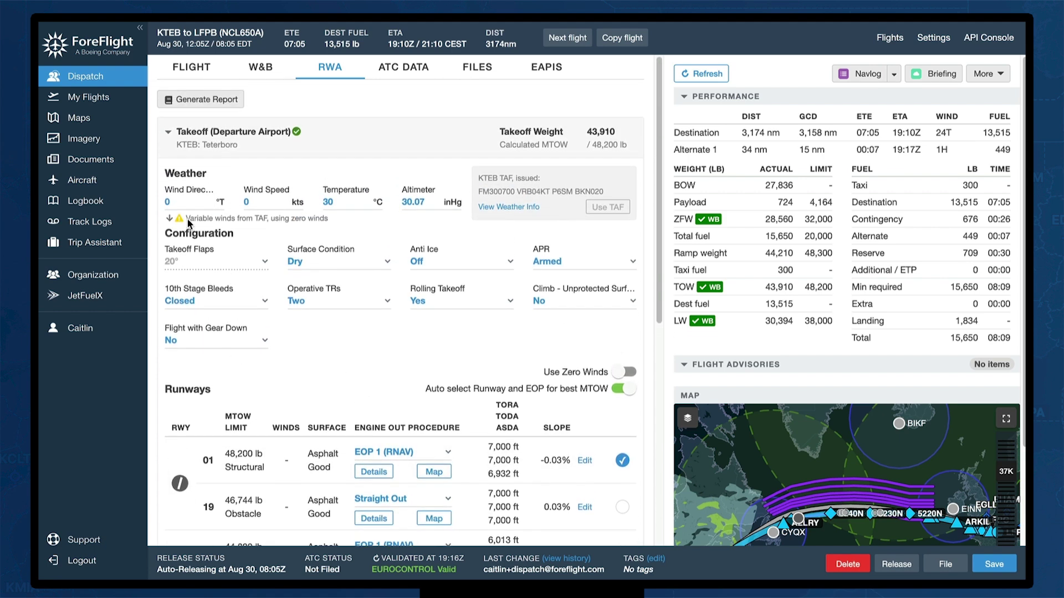
left_click(168, 125)
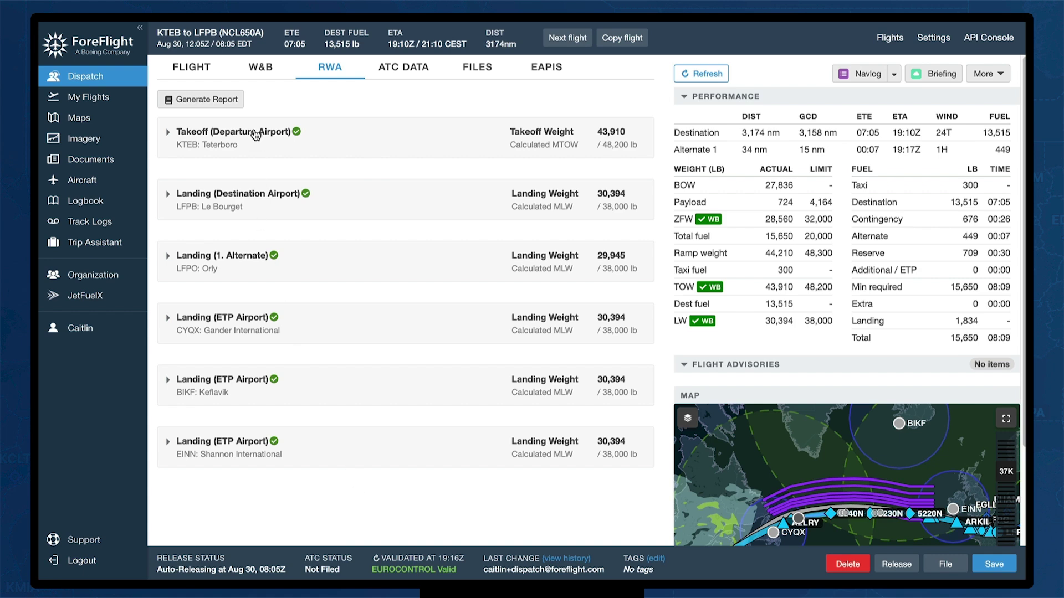
left_click(209, 100)
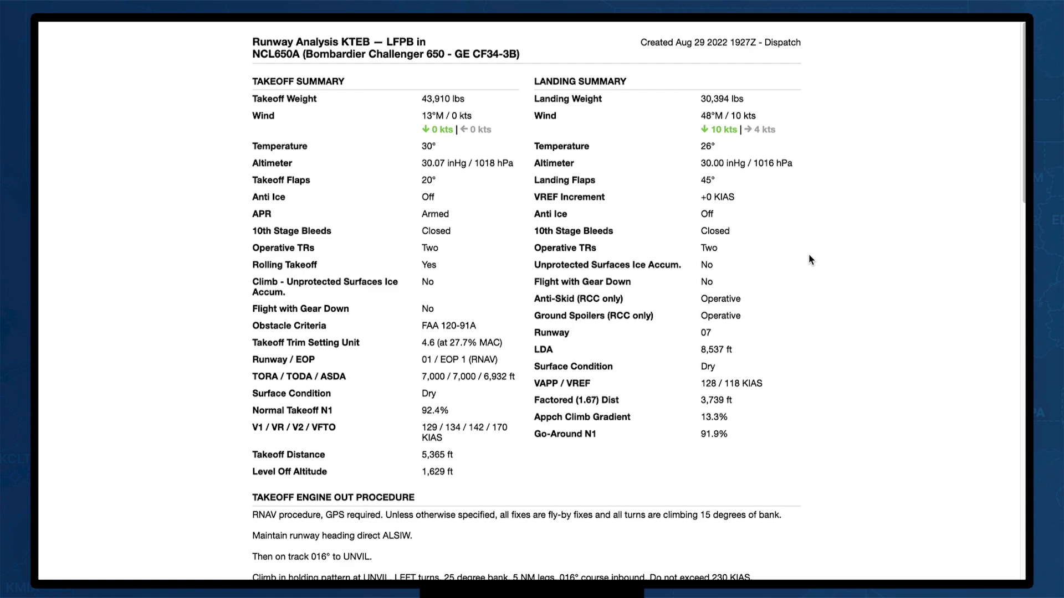
Scroll the report to the KTEB Max Takeoff Weight Analysis tables for each runway
scroll(809, 250, "down", 5)
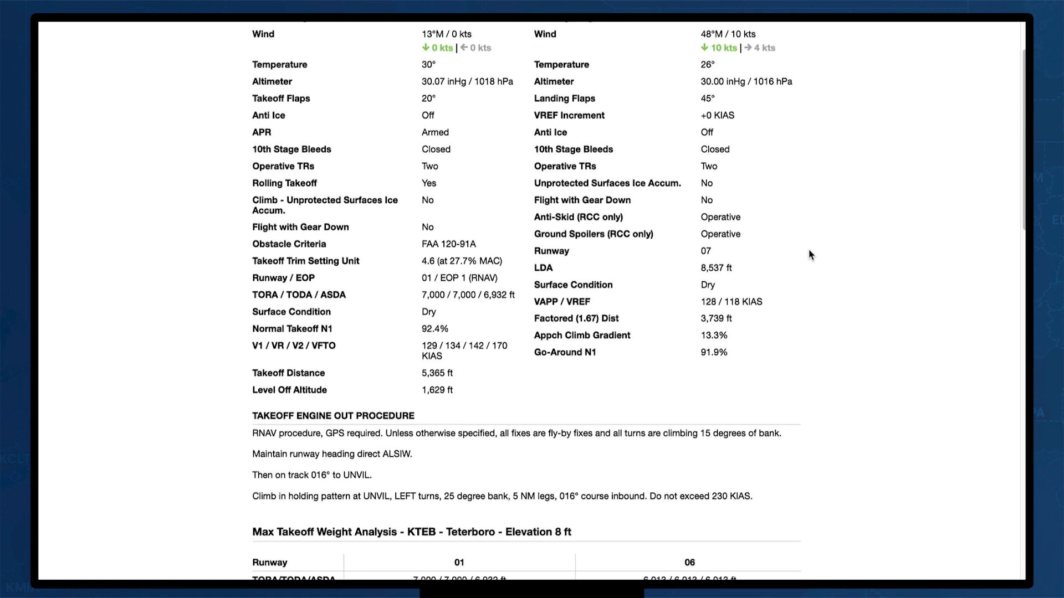
scroll(809, 259, "down", 3)
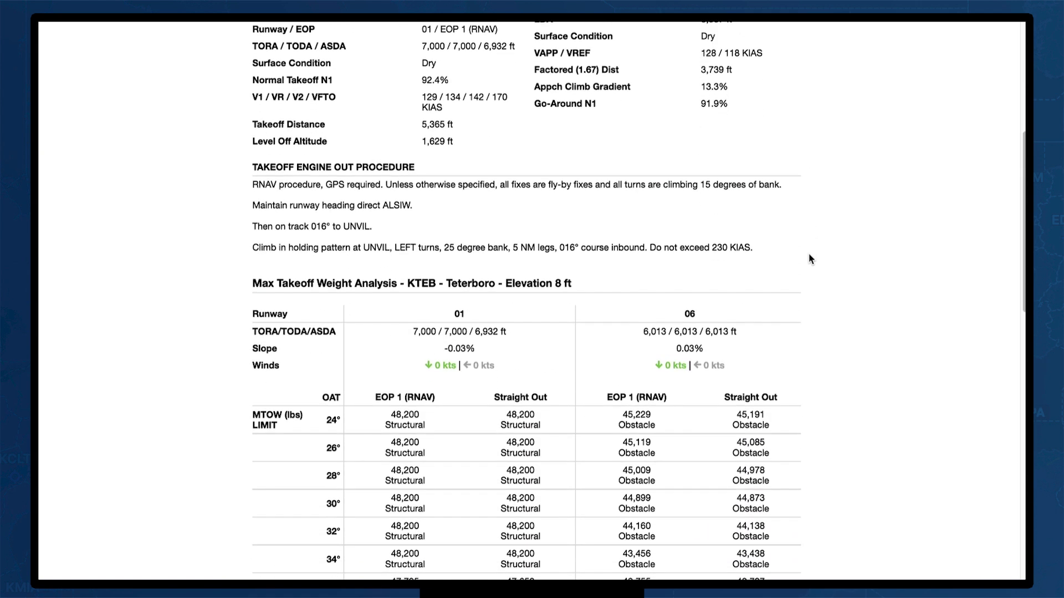
scroll(809, 260, "down", 2)
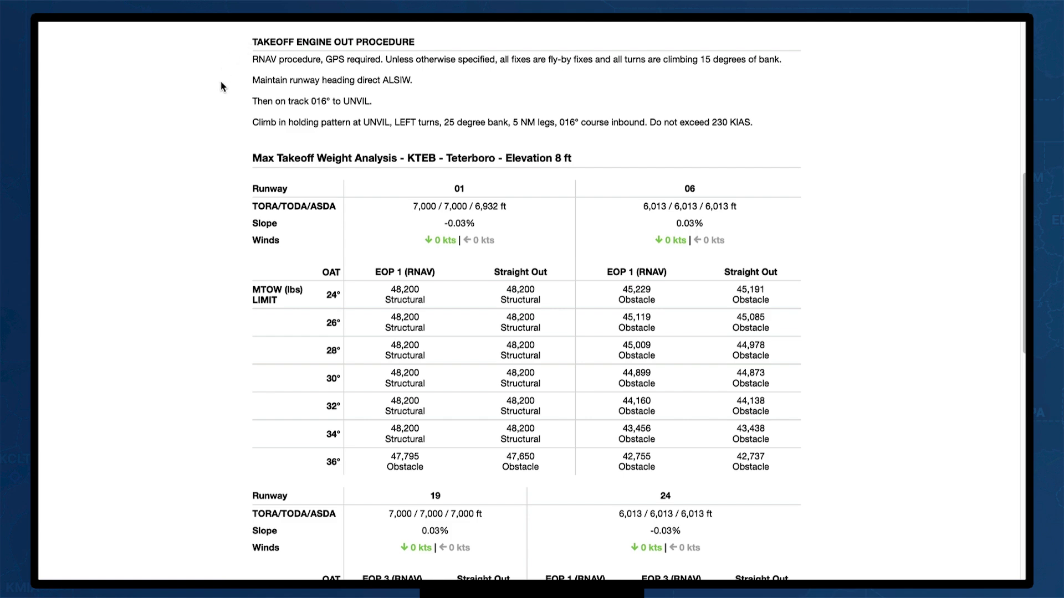
scroll(222, 87, "down", 2)
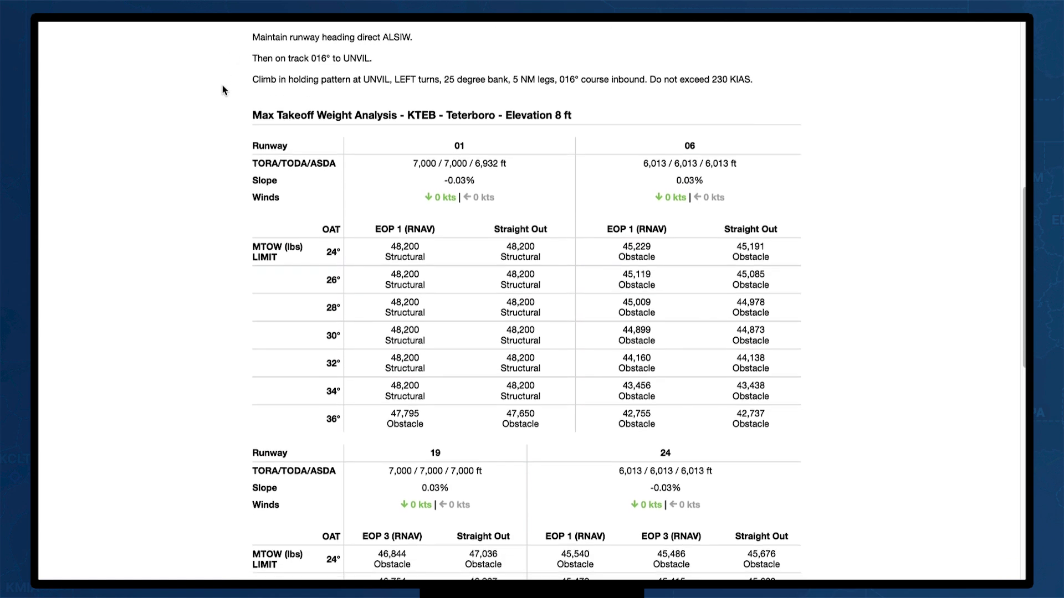
scroll(223, 87, "down", 3)
scroll(224, 87, "up", 1)
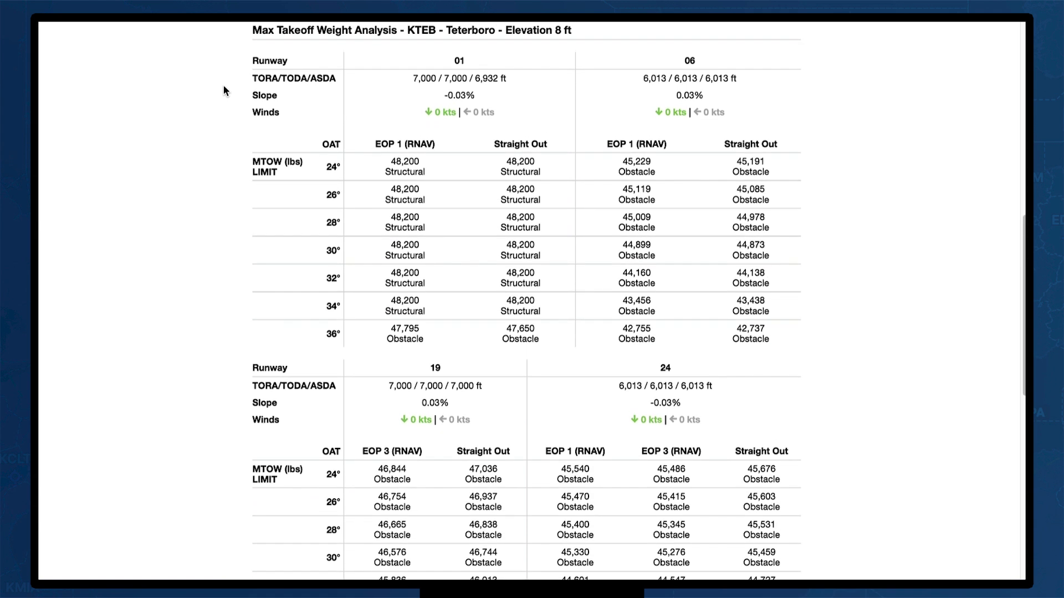
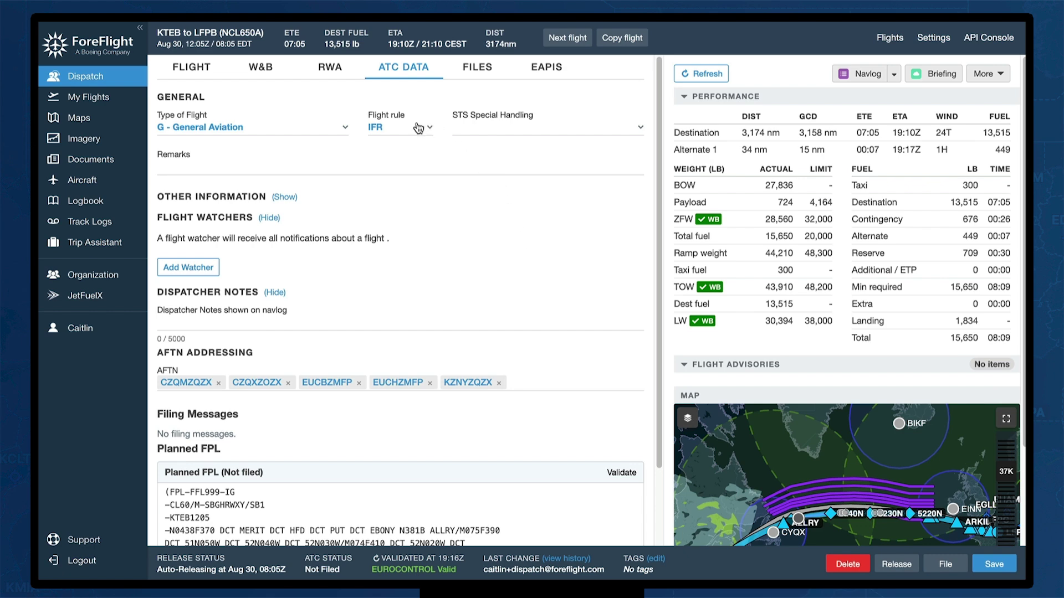
left_click(341, 131)
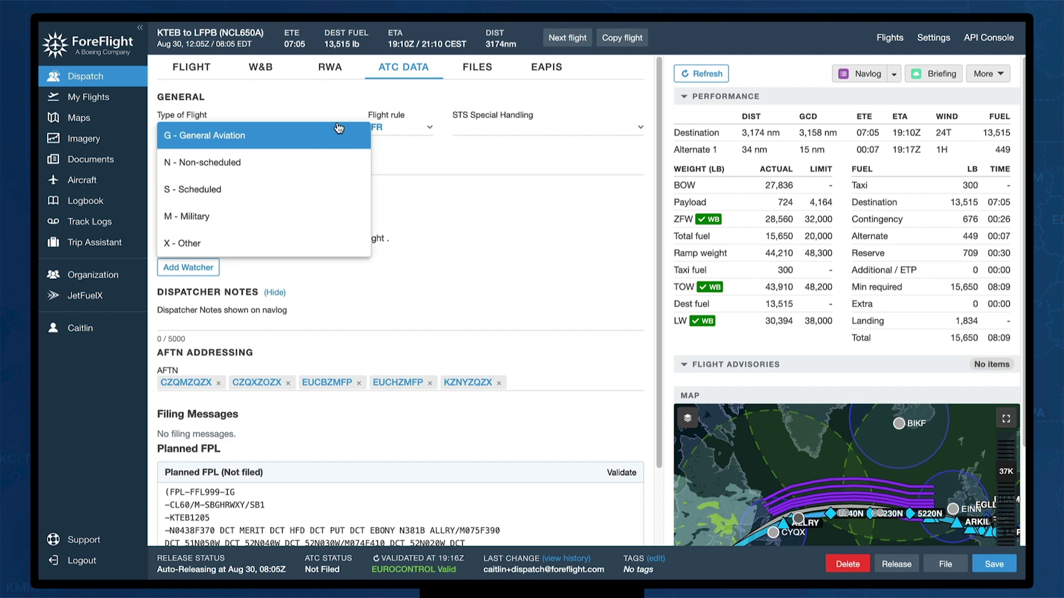
left_click(333, 99)
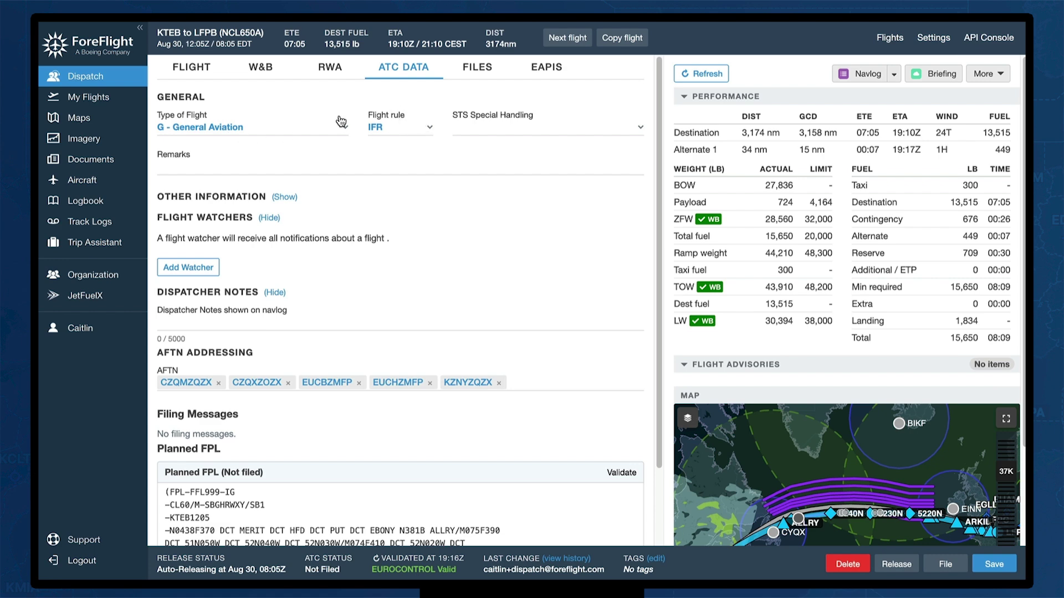
left_click(201, 169)
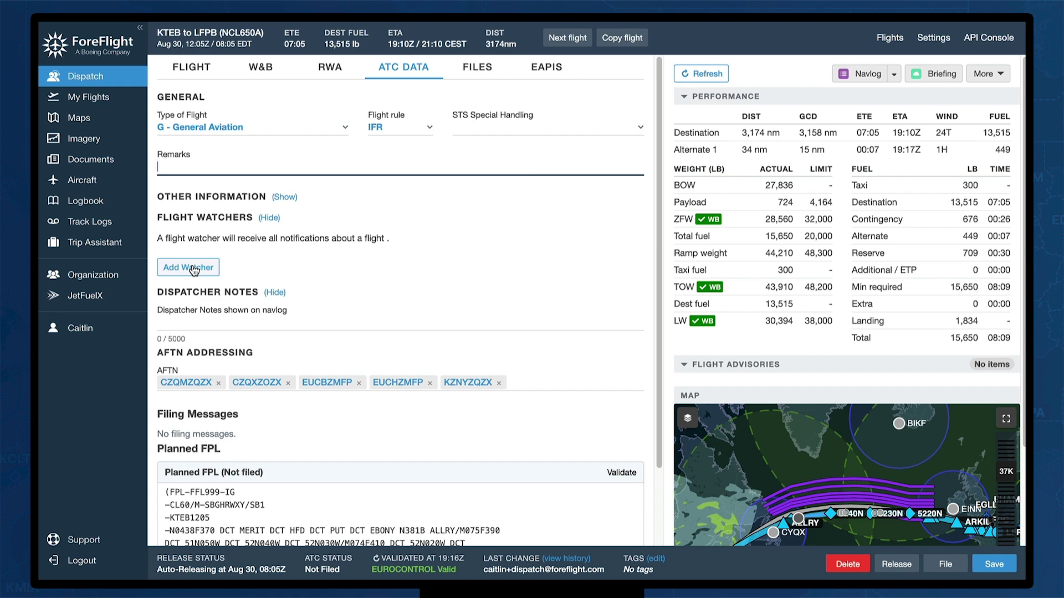
Add a colleague from the Watcher user list as the flight's watcher
left_click(206, 269)
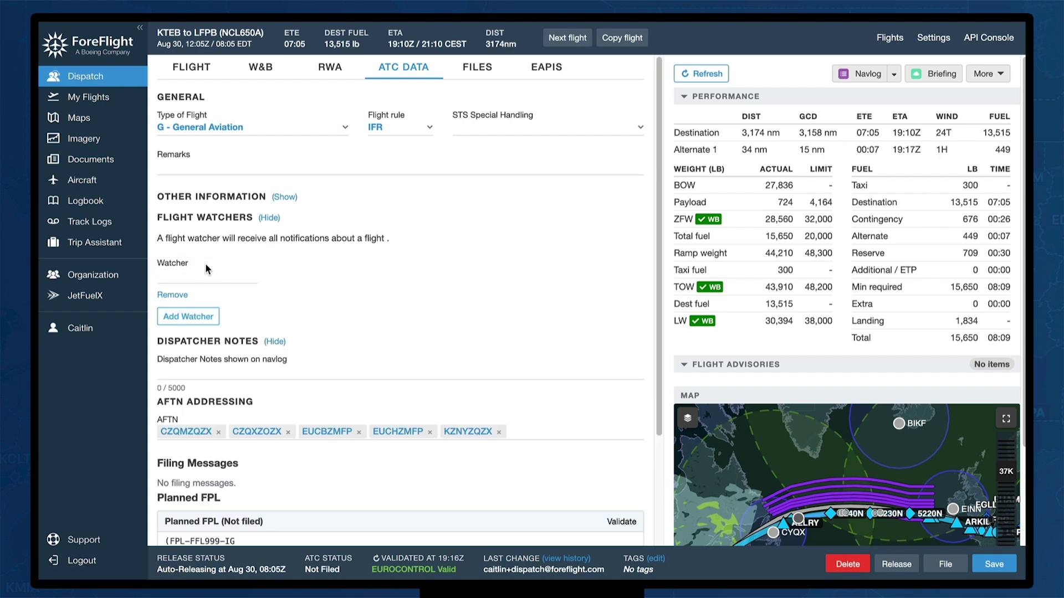
left_click(204, 270)
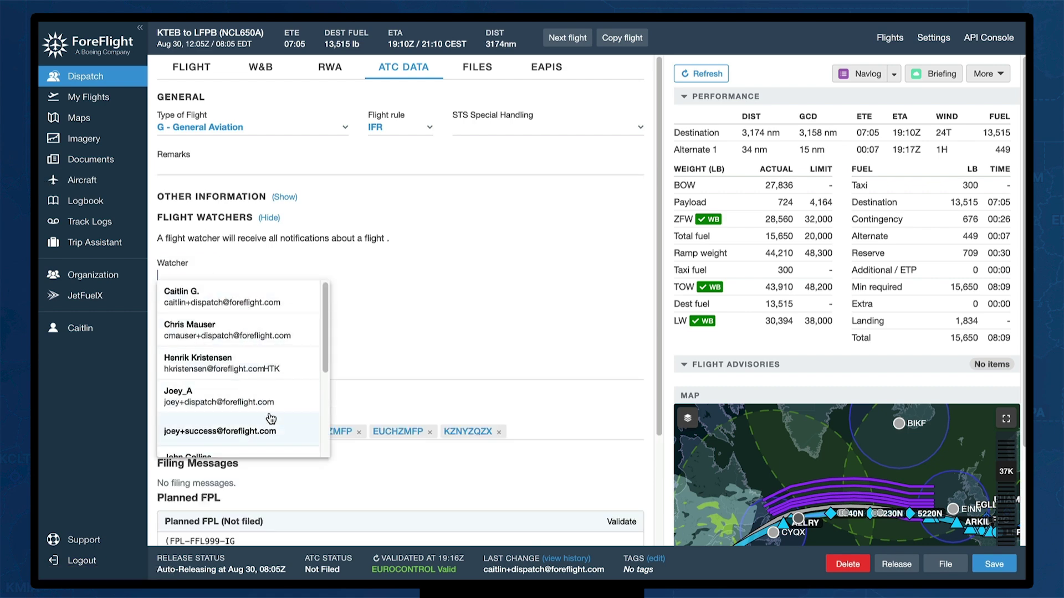
left_click(268, 367)
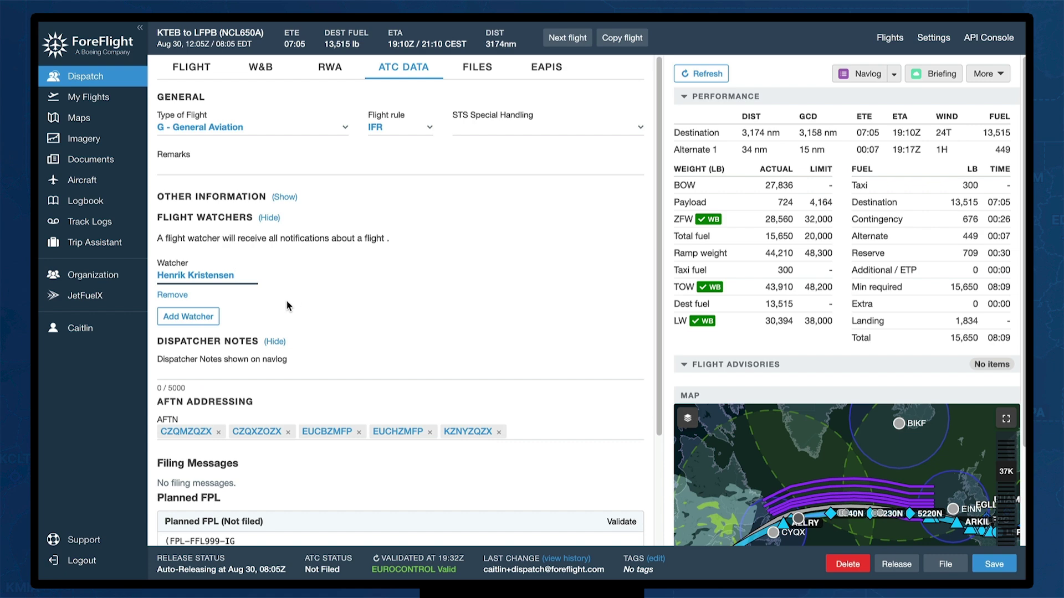
scroll(321, 316, "down", 1)
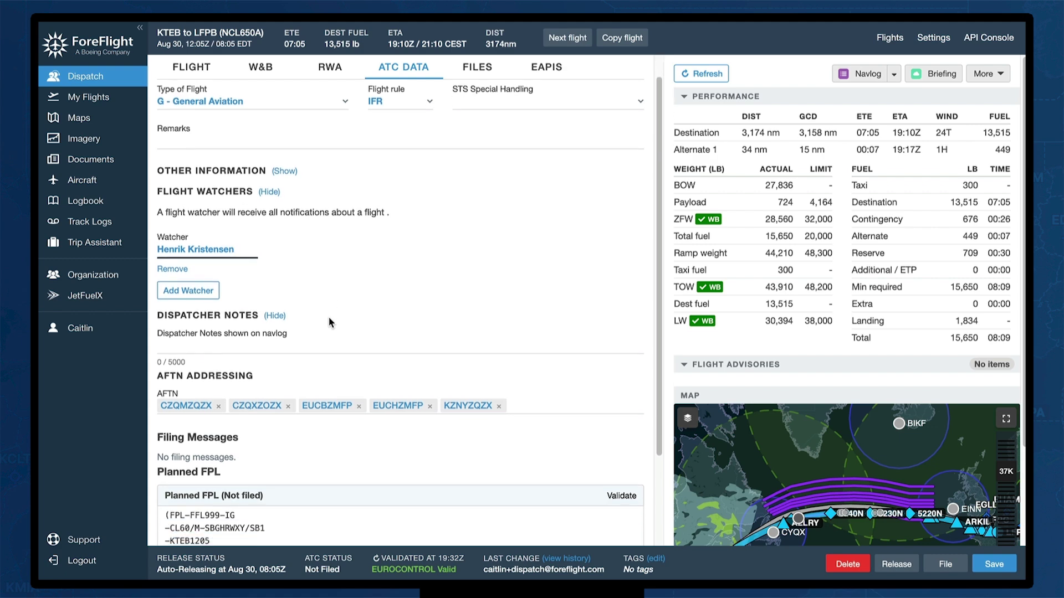
left_click(195, 348)
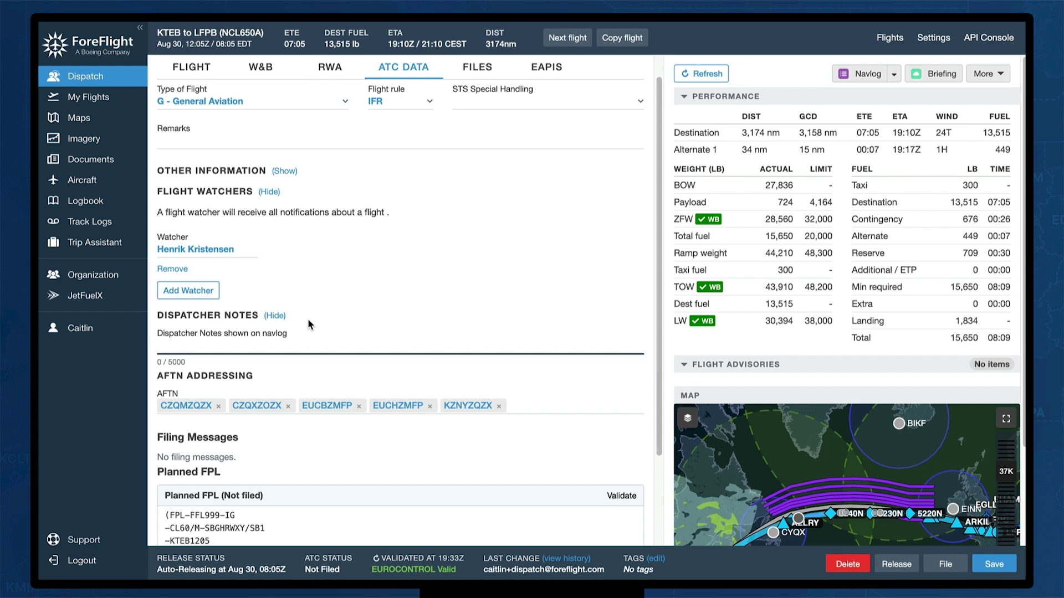
Paste the note 'Pax transpo at LFPB via JetEx', save the flight, and view its Files
type("Pax transpo at LFPB via JetEx")
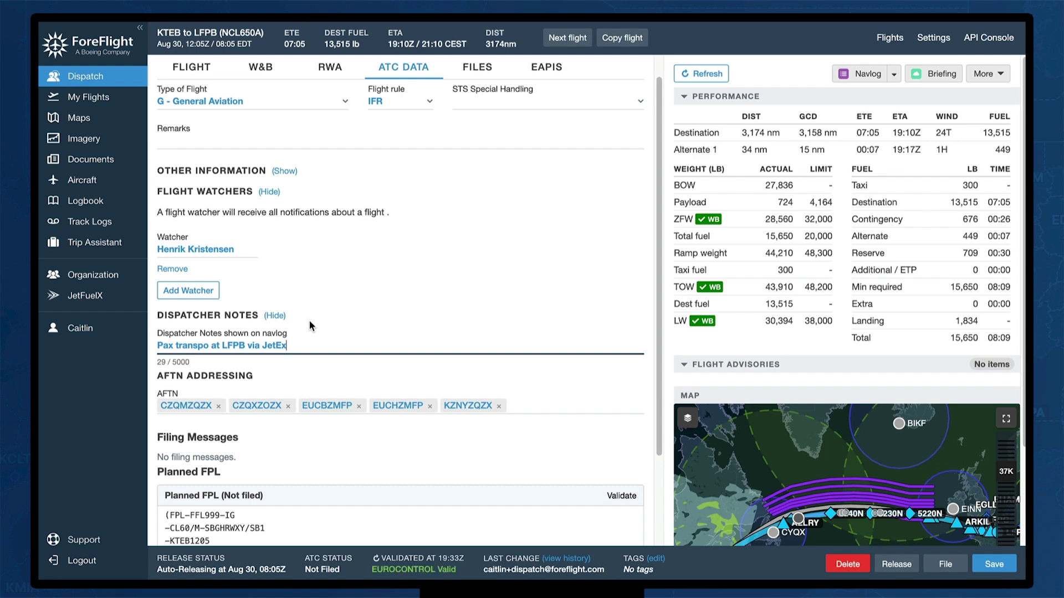
left_click(334, 363)
scroll(335, 368, "down", 3)
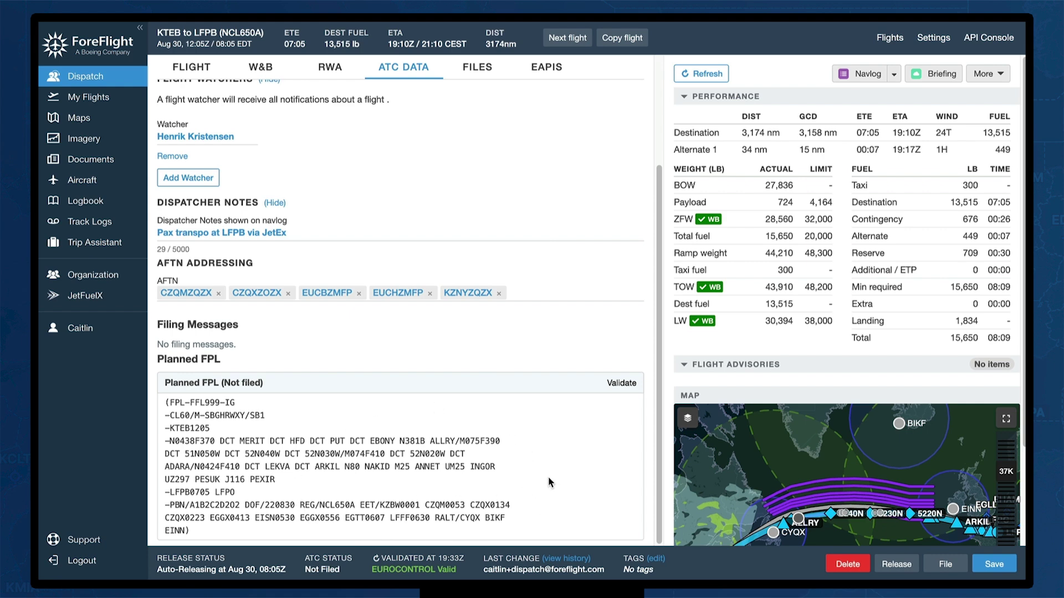
left_click(985, 562)
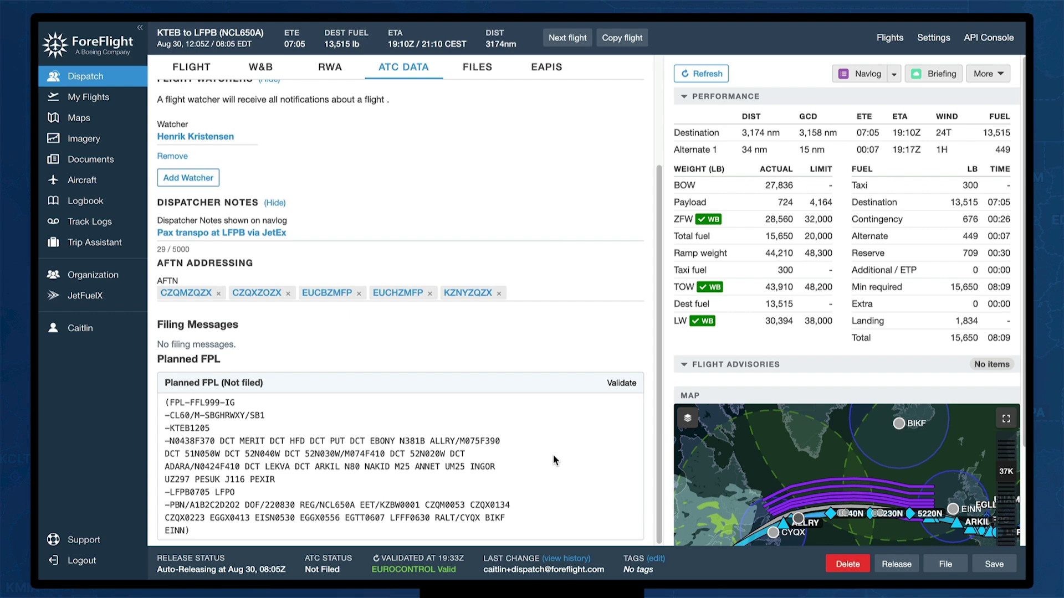
scroll(554, 454, "up", 5)
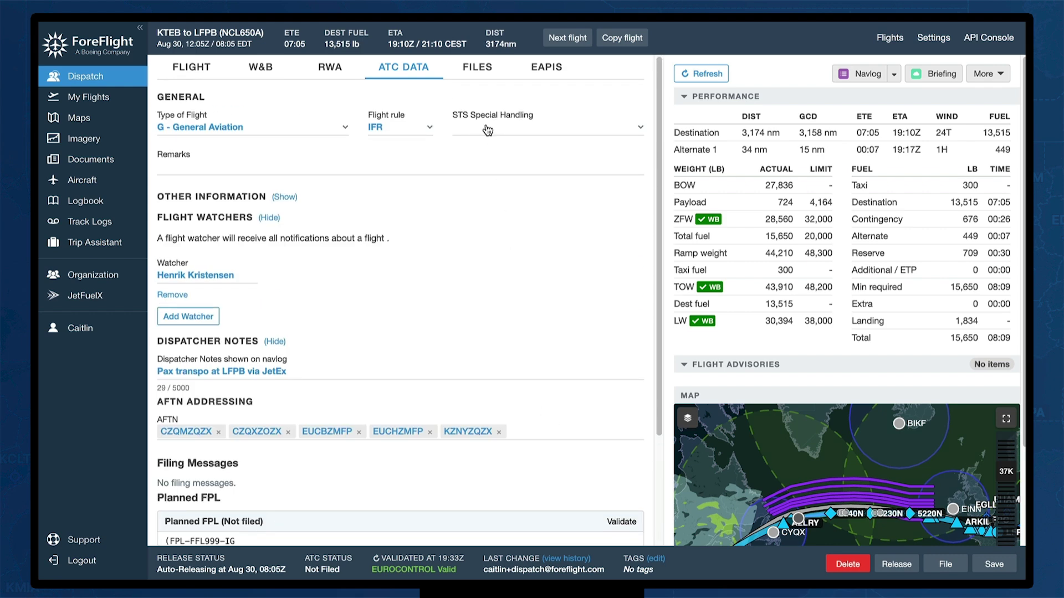
left_click(478, 67)
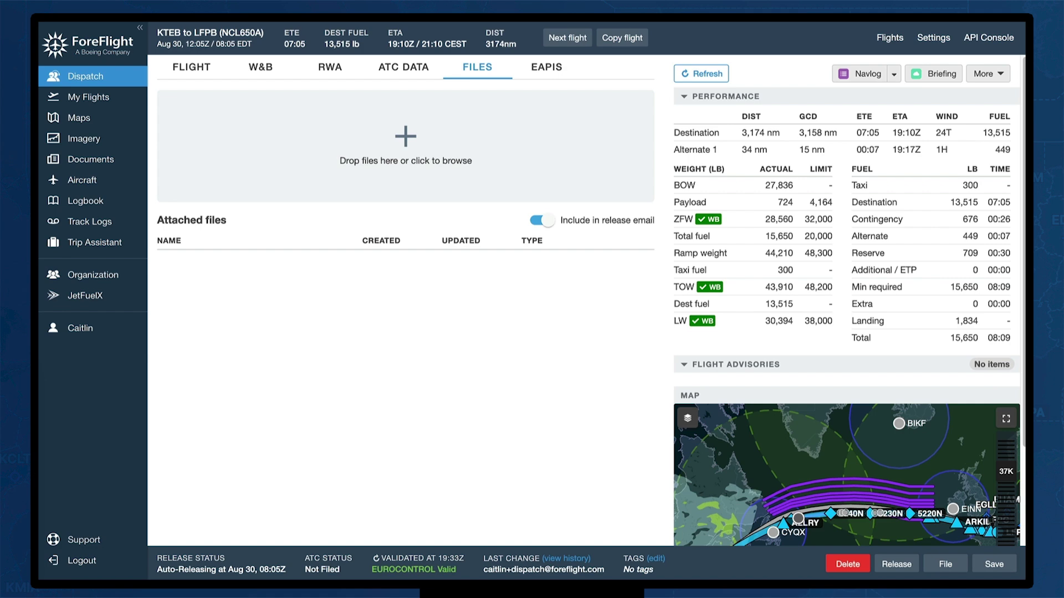
Attach the GENDEC EU PDF and the Enclosure B Excel sheet to the flight
left_click_drag(166, 388, 514, 165)
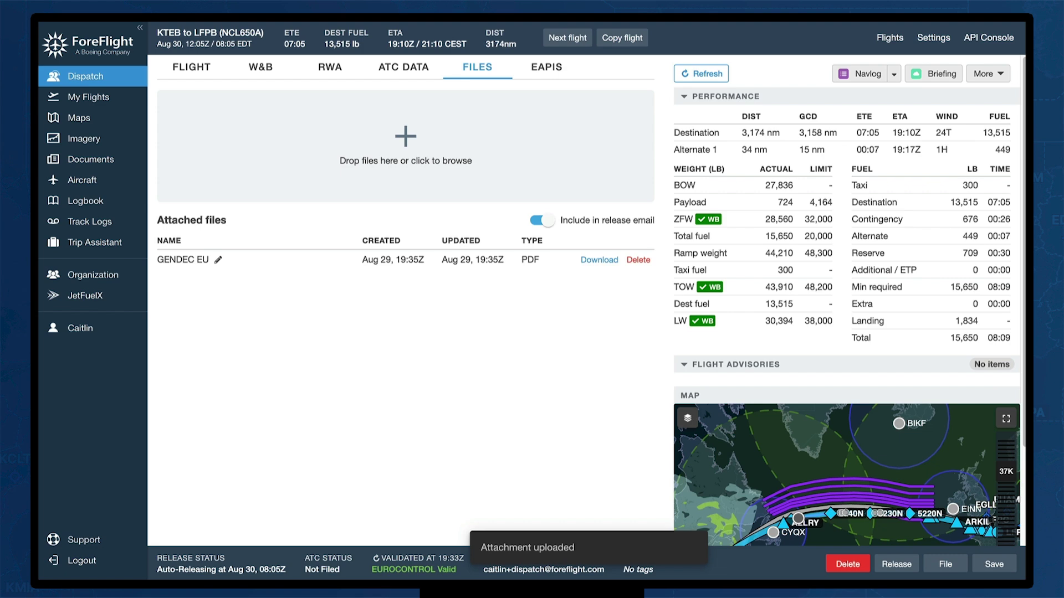
left_click_drag(39, 399, 450, 177)
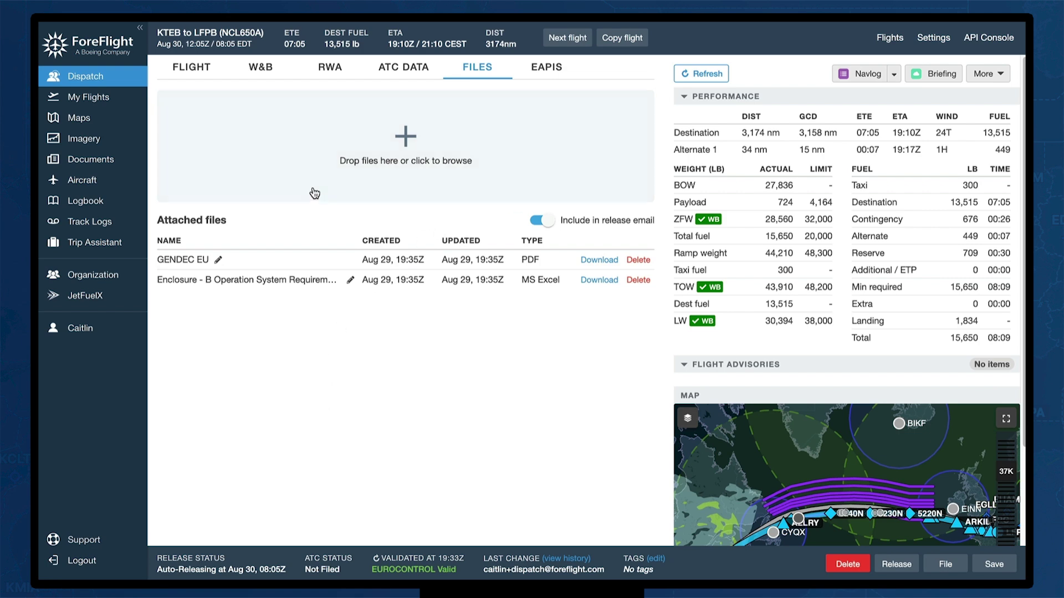
mouse_move(556, 233)
Collapse and re-expand the flight advisories, then list the available navlog templates
left_click(683, 364)
left_click(684, 365)
left_click(893, 76)
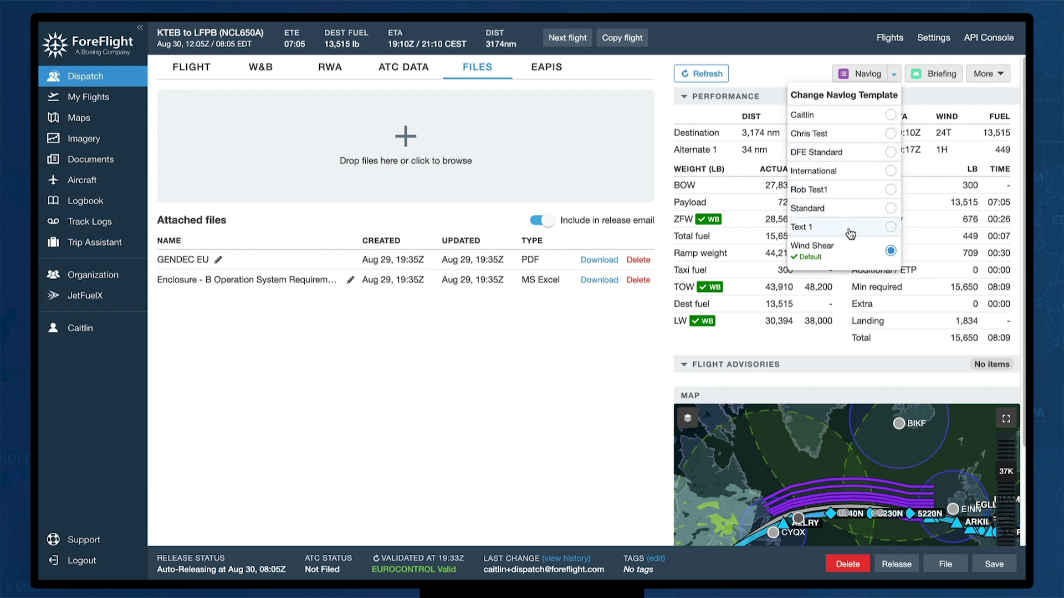
Close the navlog template list unchanged and generate the flight briefing
left_click(901, 63)
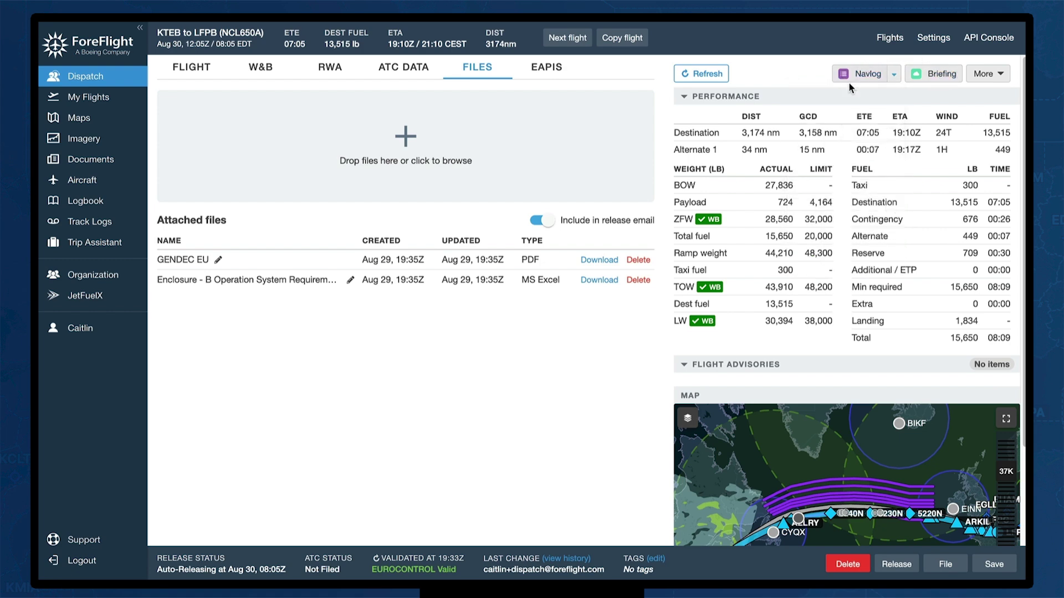
left_click(937, 72)
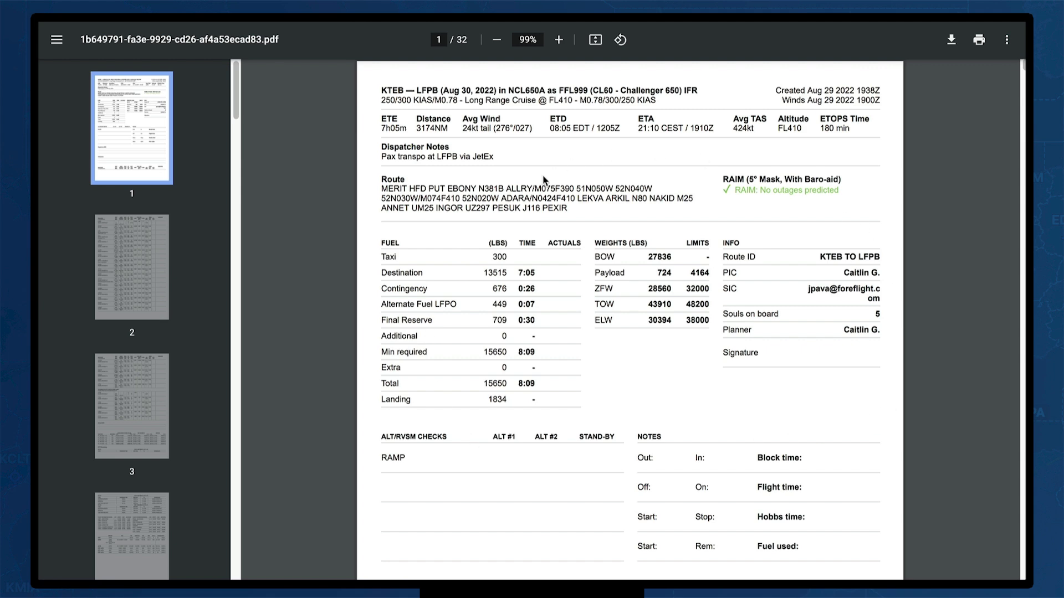
Highlight the dispatcher note, then scroll through waypoint fuel rows, cruise table and ETP summary
left_click_drag(382, 149, 460, 147)
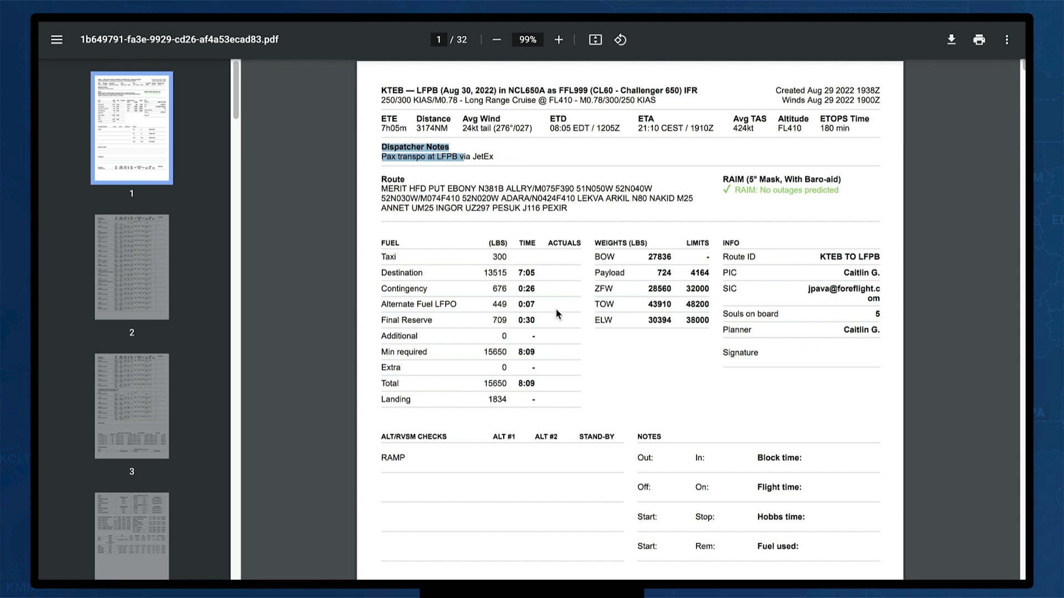
scroll(556, 316, "down", 3)
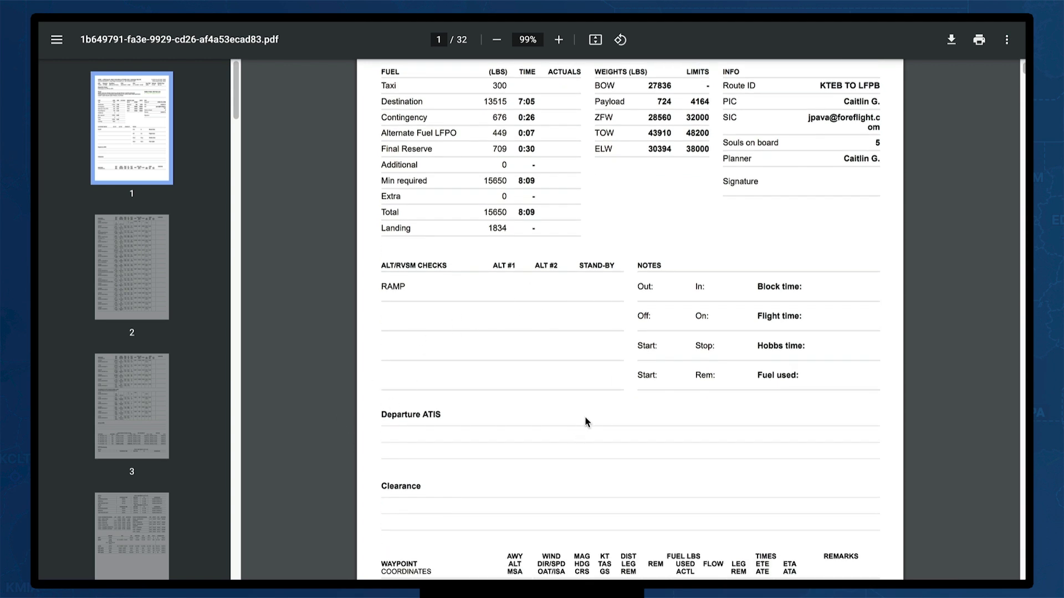
scroll(591, 391, "down", 6)
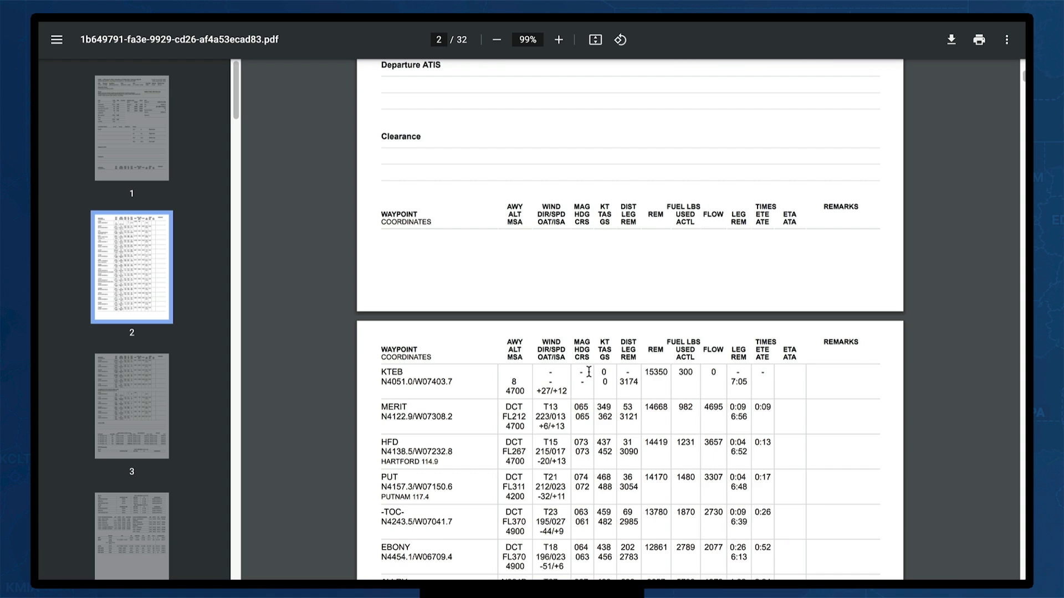
scroll(836, 323, "down", 2)
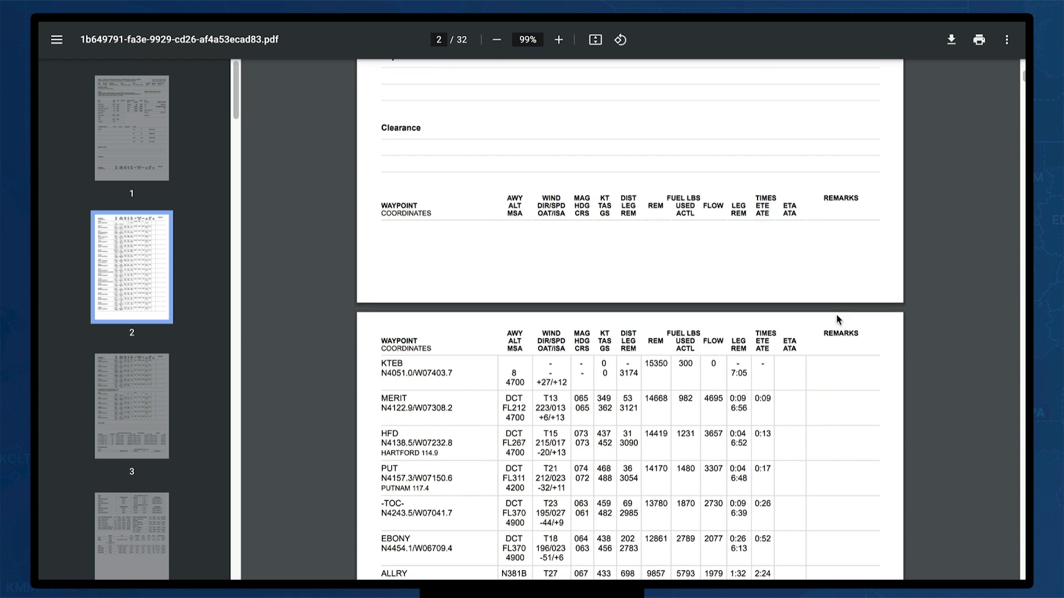
scroll(840, 312, "down", 3)
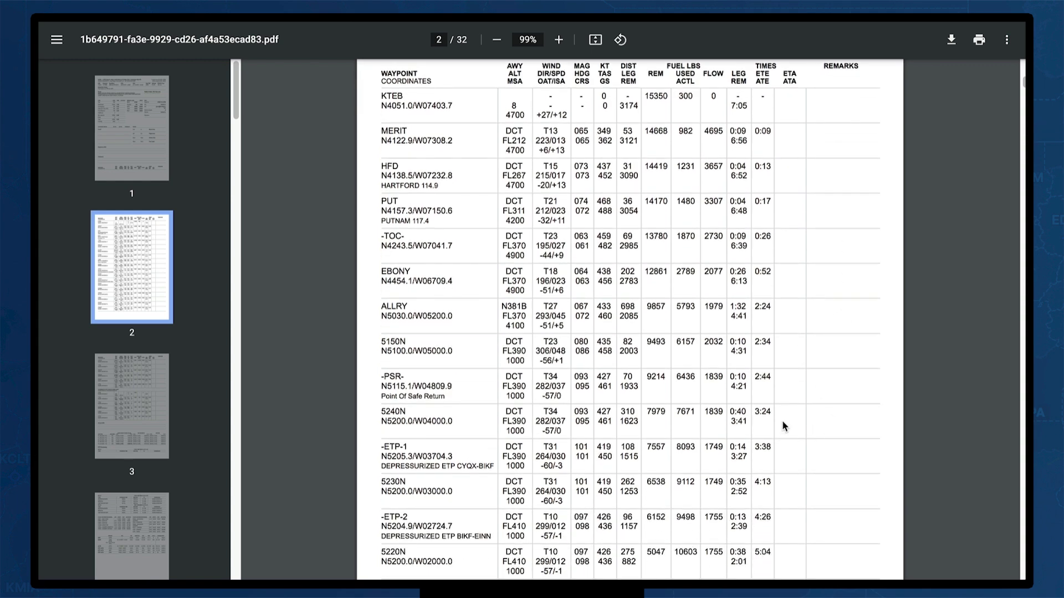
scroll(840, 364, "down", 8)
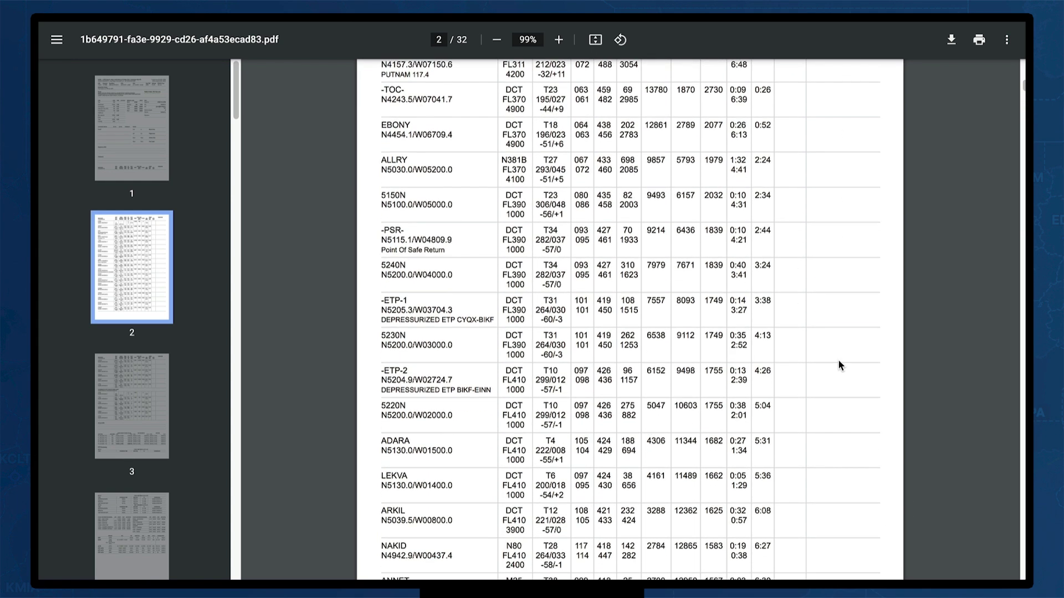
scroll(839, 365, "down", 6)
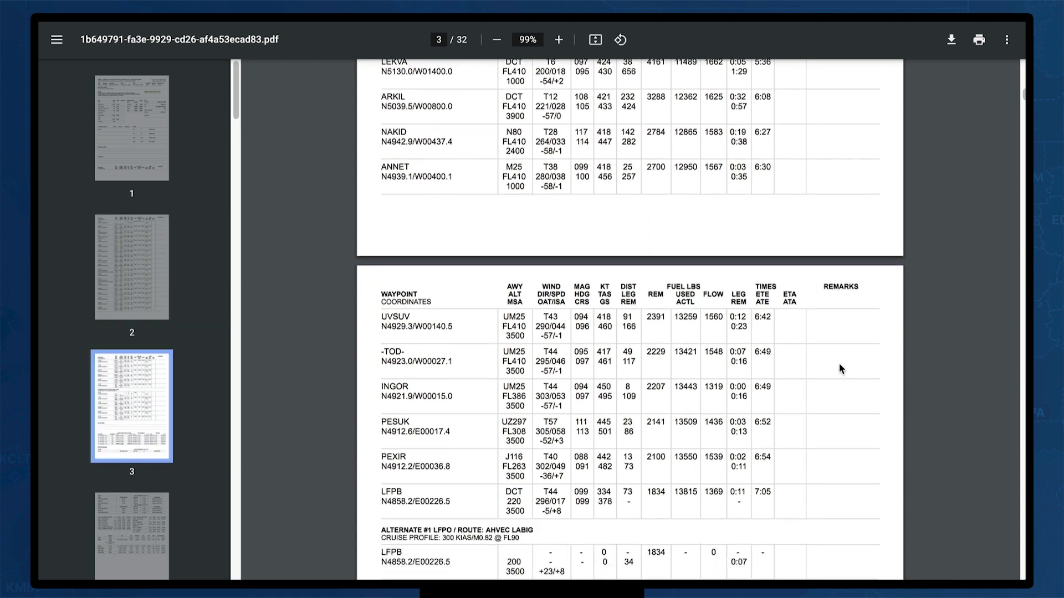
scroll(839, 366, "down", 5)
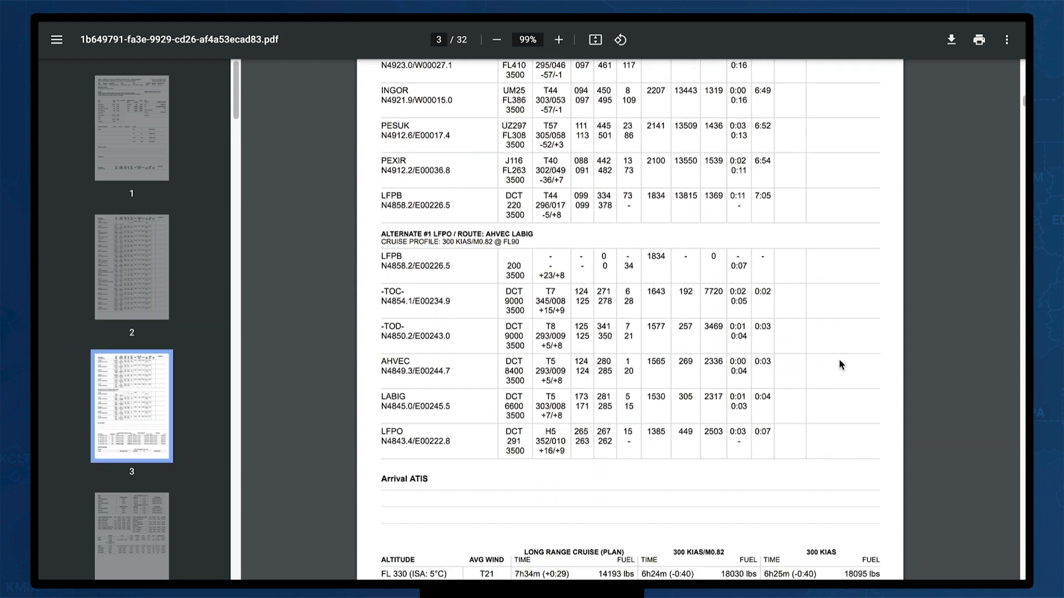
scroll(839, 363, "down", 2)
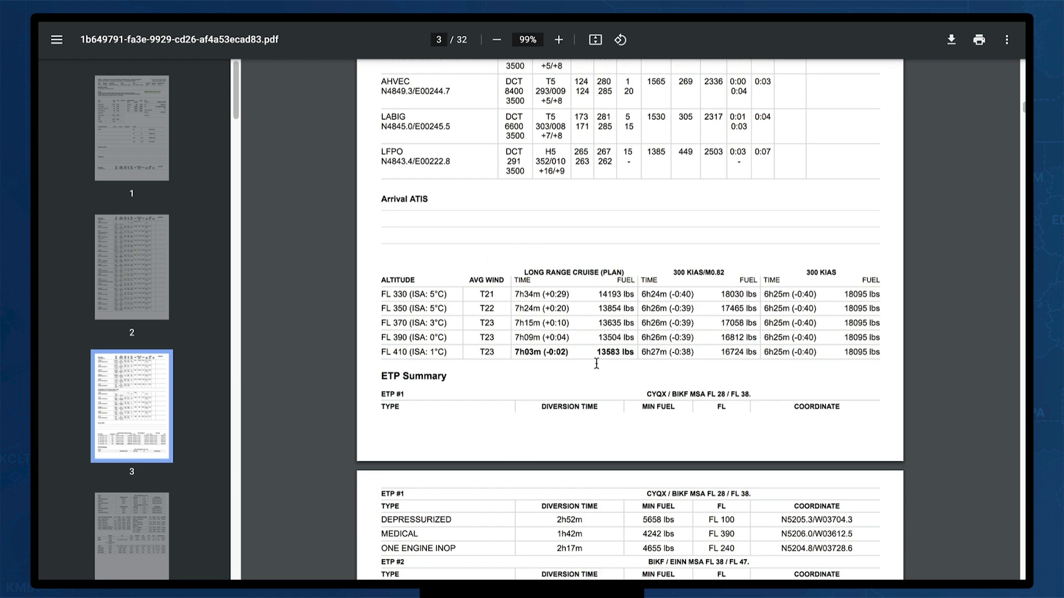
scroll(862, 394, "down", 1)
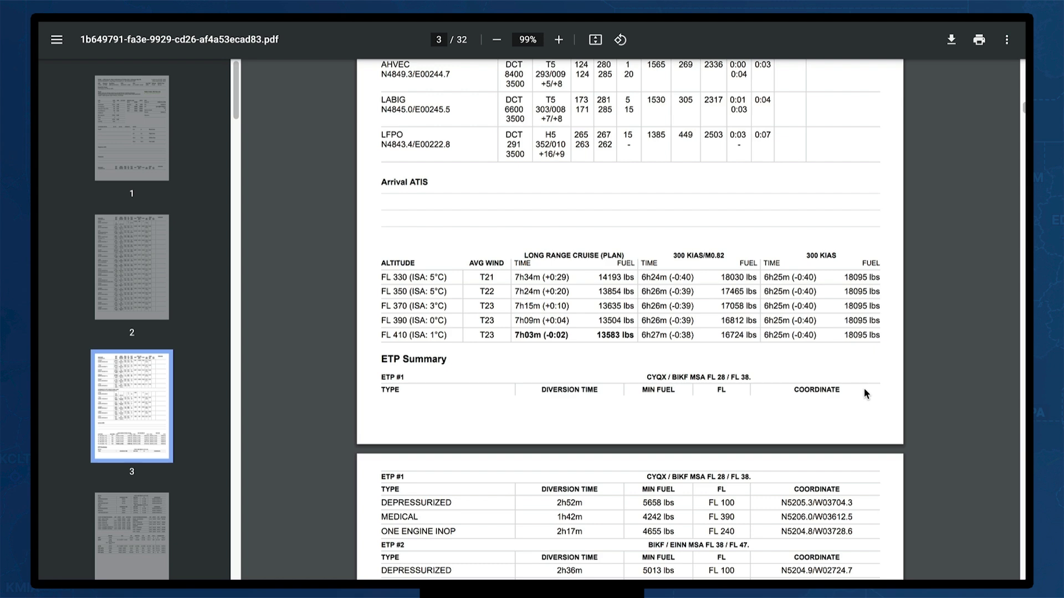
scroll(863, 390, "down", 2)
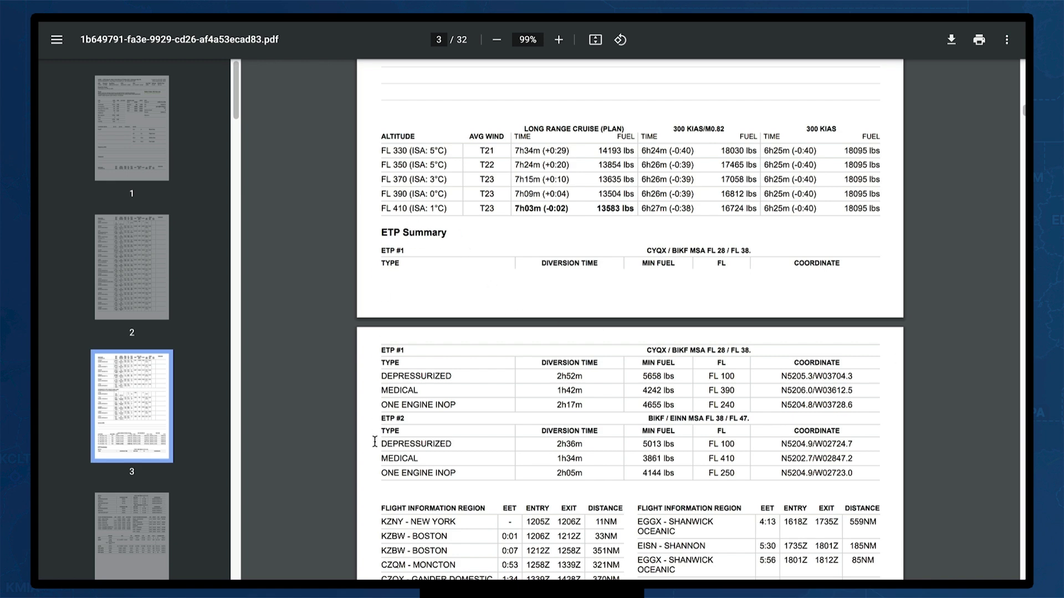
Scroll past the airport diagrams, ICAO FPL text, ETP report and flight plan form to page 9
scroll(374, 450, "down", 5)
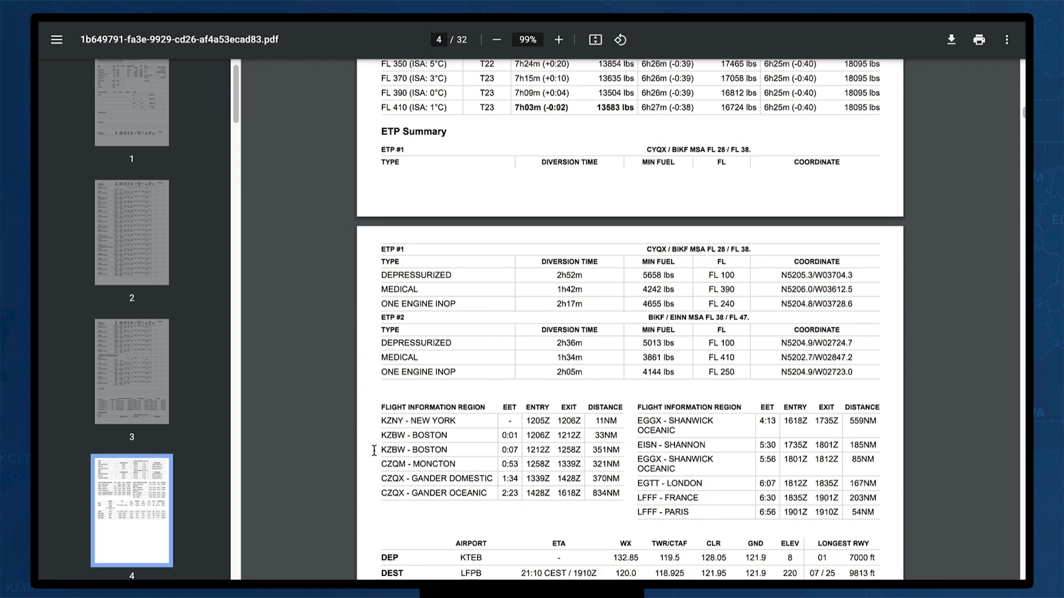
scroll(374, 451, "down", 10)
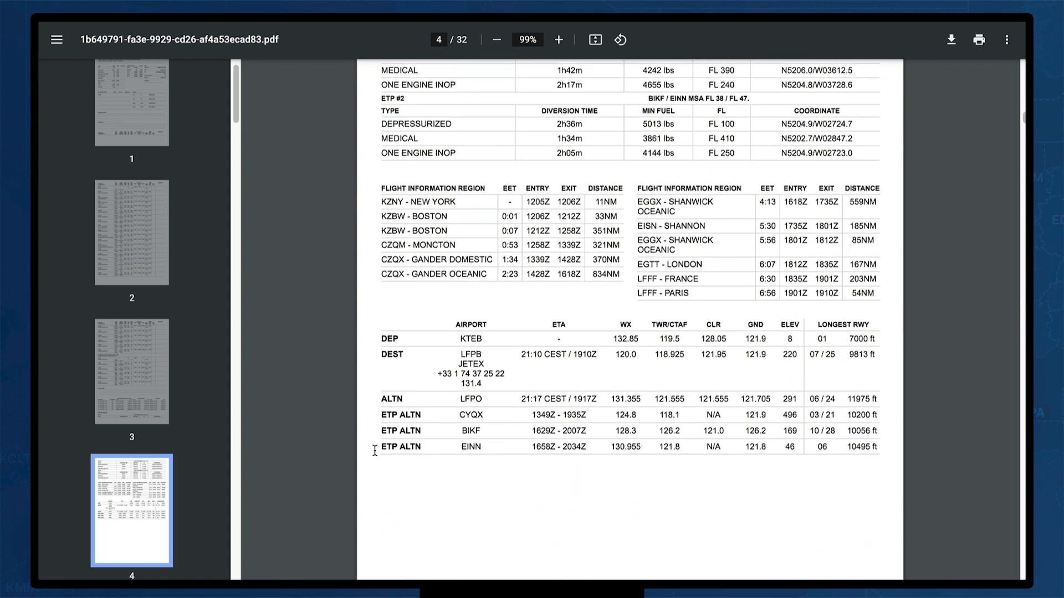
scroll(375, 452, "down", 2)
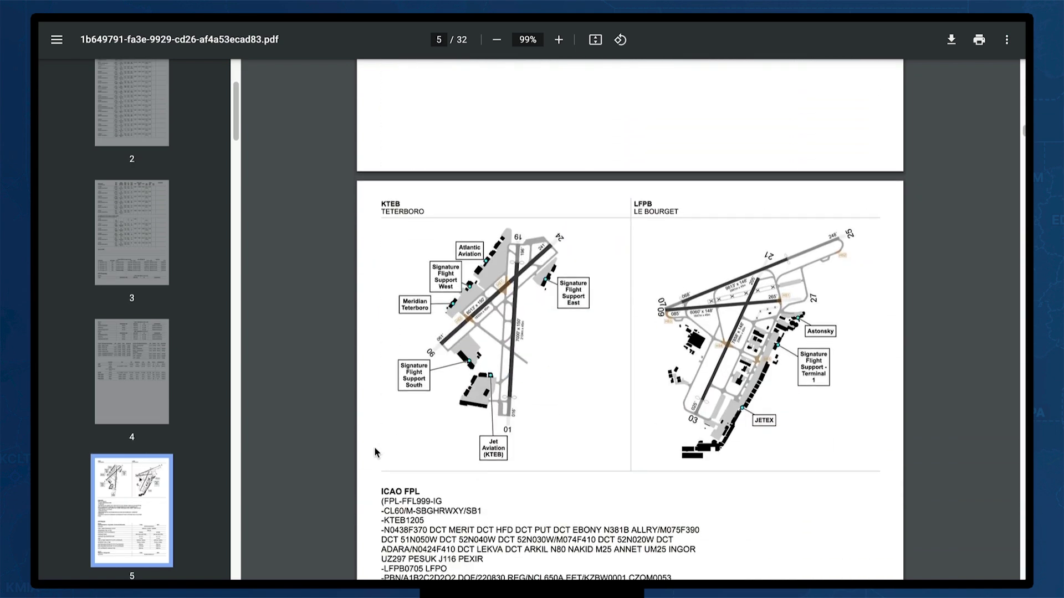
scroll(374, 451, "down", 7)
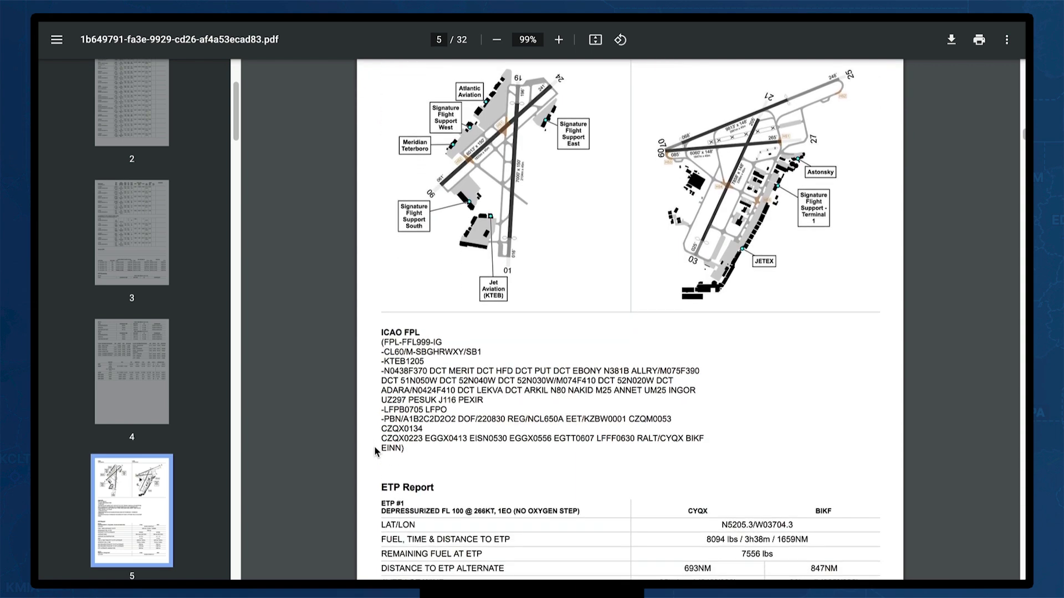
scroll(374, 446, "down", 1)
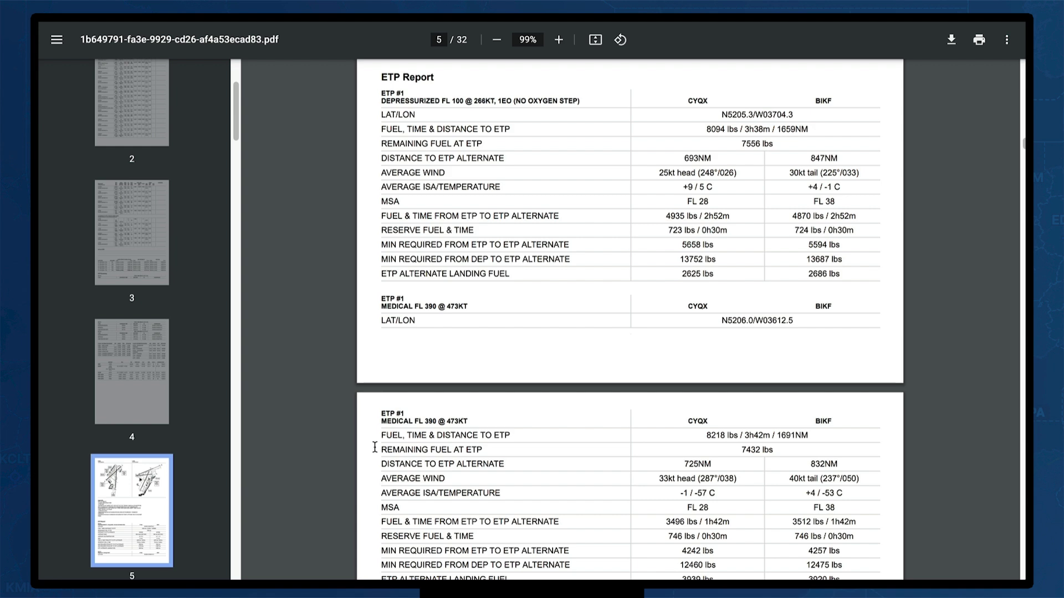
scroll(374, 447, "down", 10)
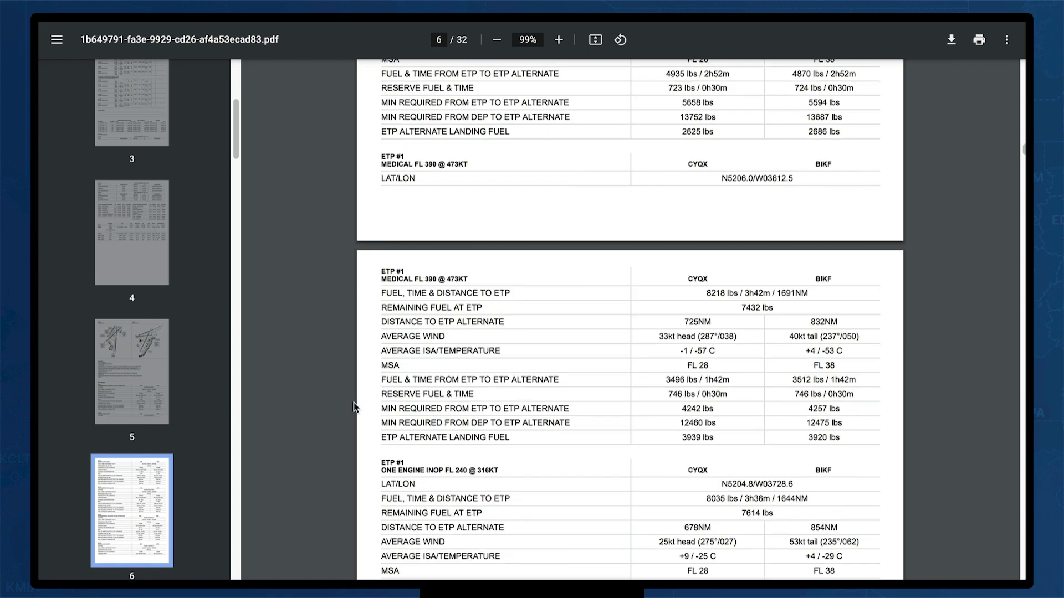
scroll(375, 401, "down", 10)
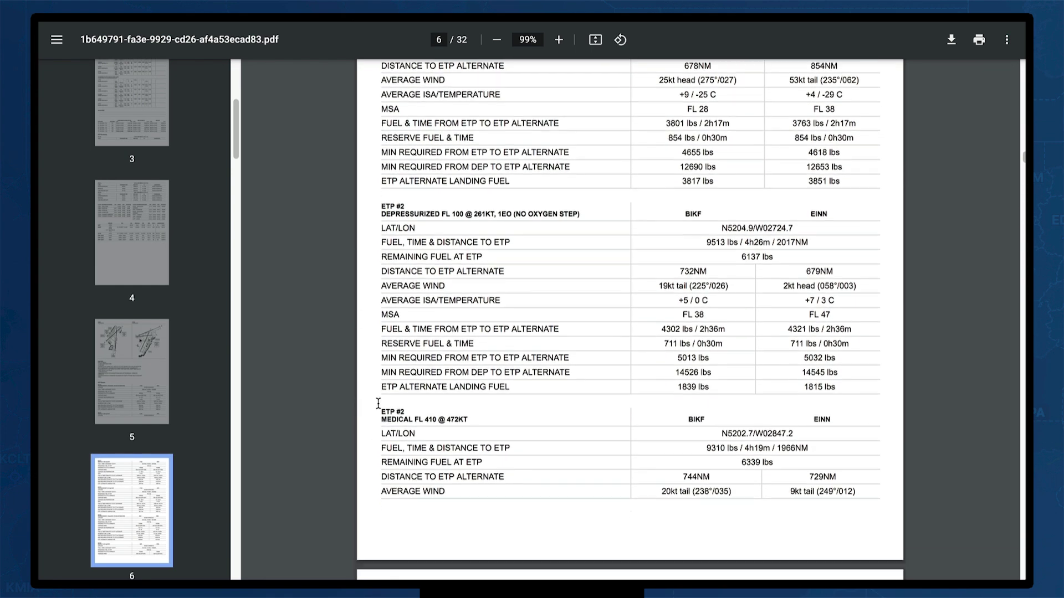
scroll(379, 404, "down", 10)
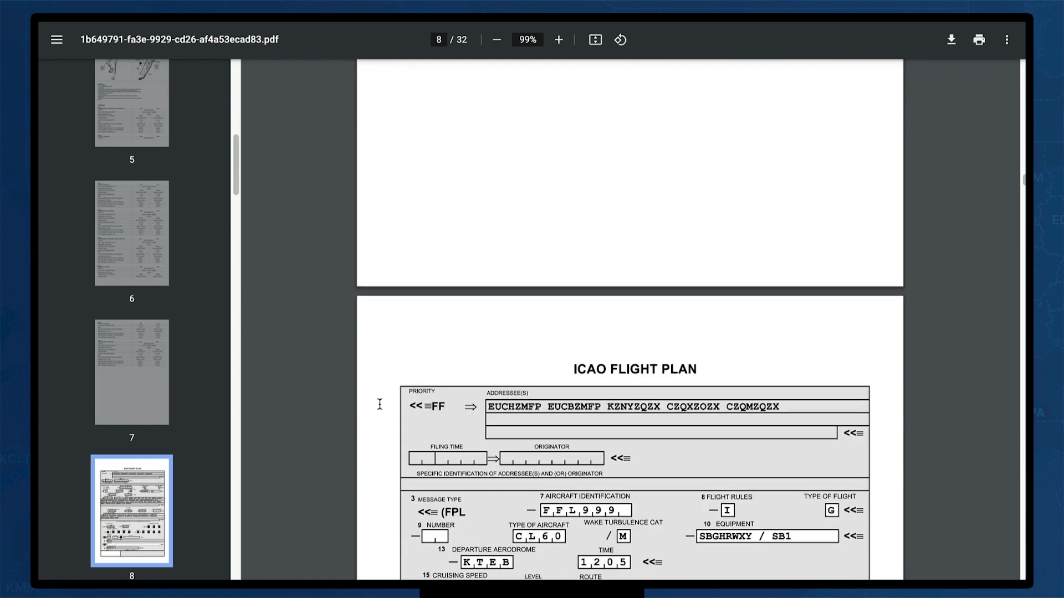
scroll(379, 404, "up", 3)
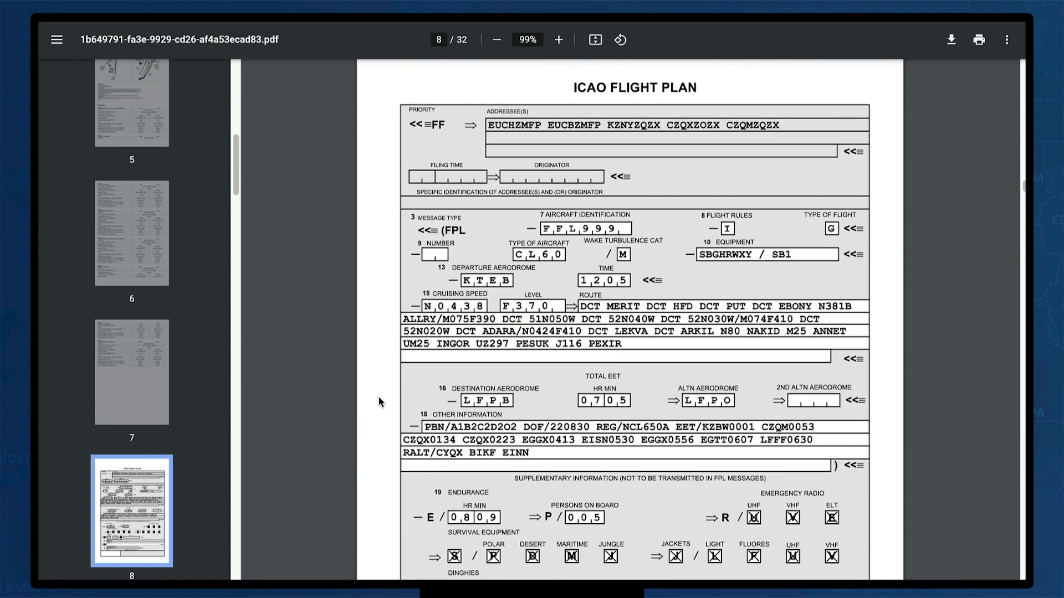
scroll(378, 402, "down", 15)
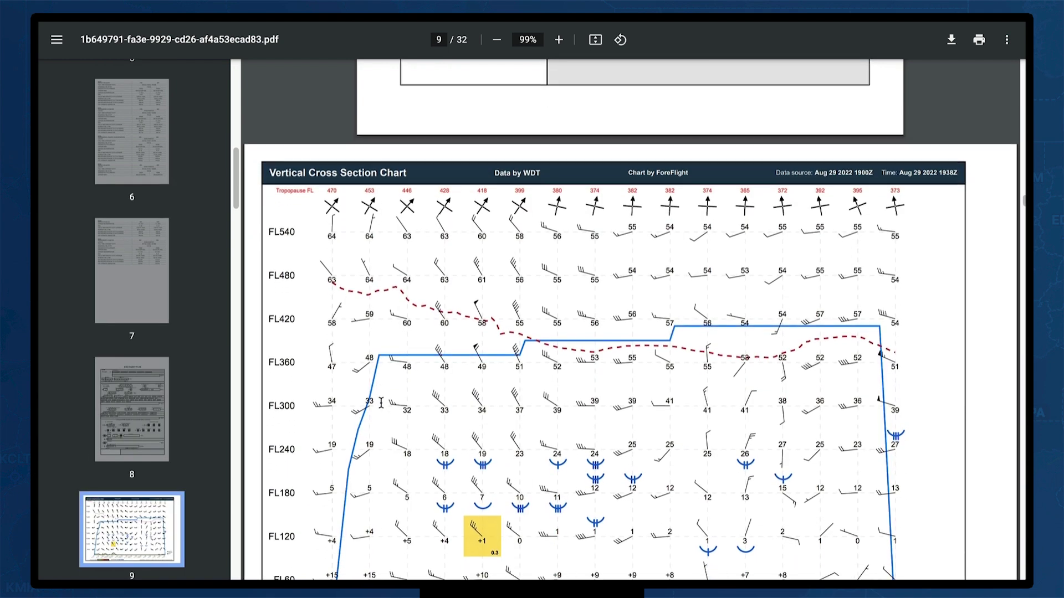
Scroll through the vertical cross section chart to the page 10 FL 370 wind/temp/turbulence map
scroll(380, 405, "down", 2)
scroll(381, 410, "down", 2)
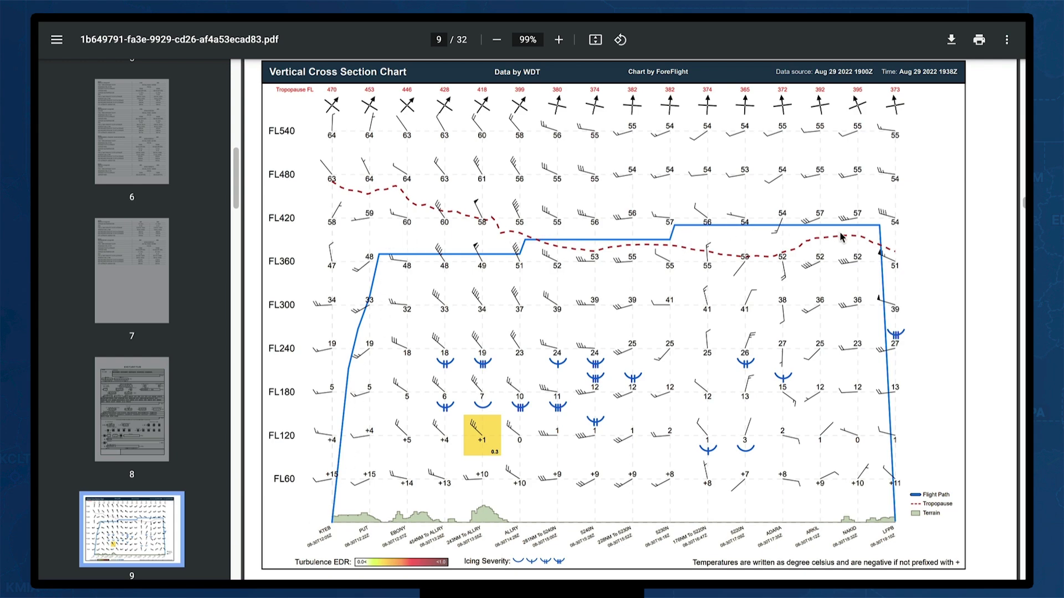
scroll(904, 430, "down", 5)
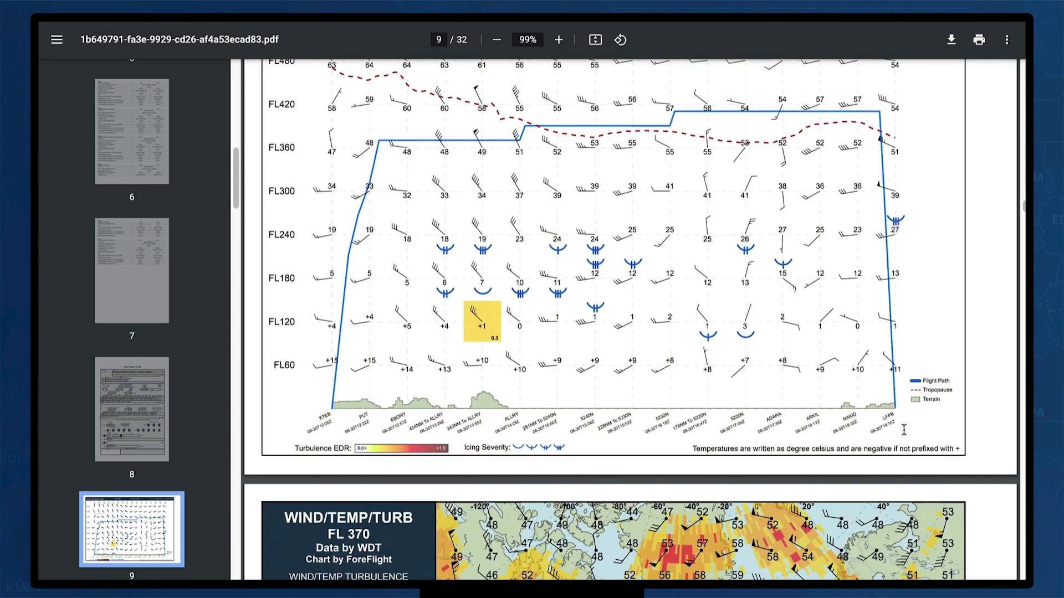
scroll(903, 430, "down", 5)
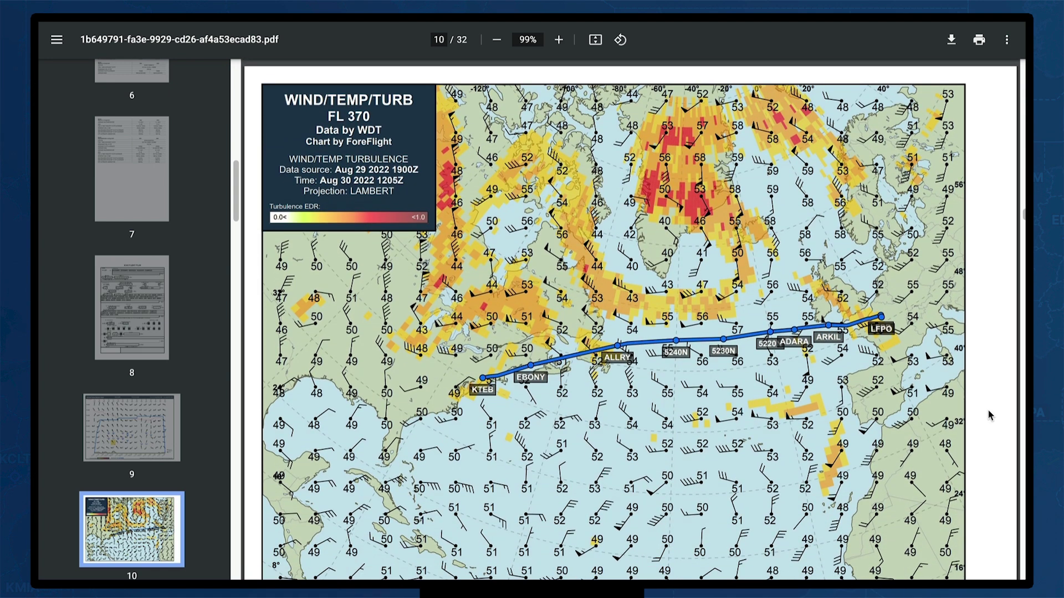
scroll(989, 412, "down", 1)
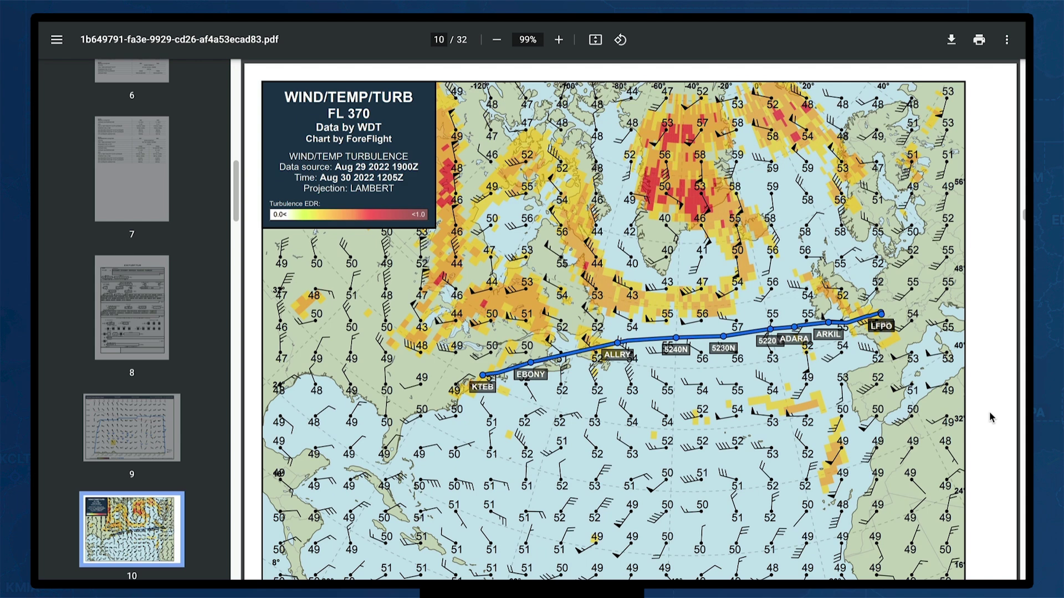
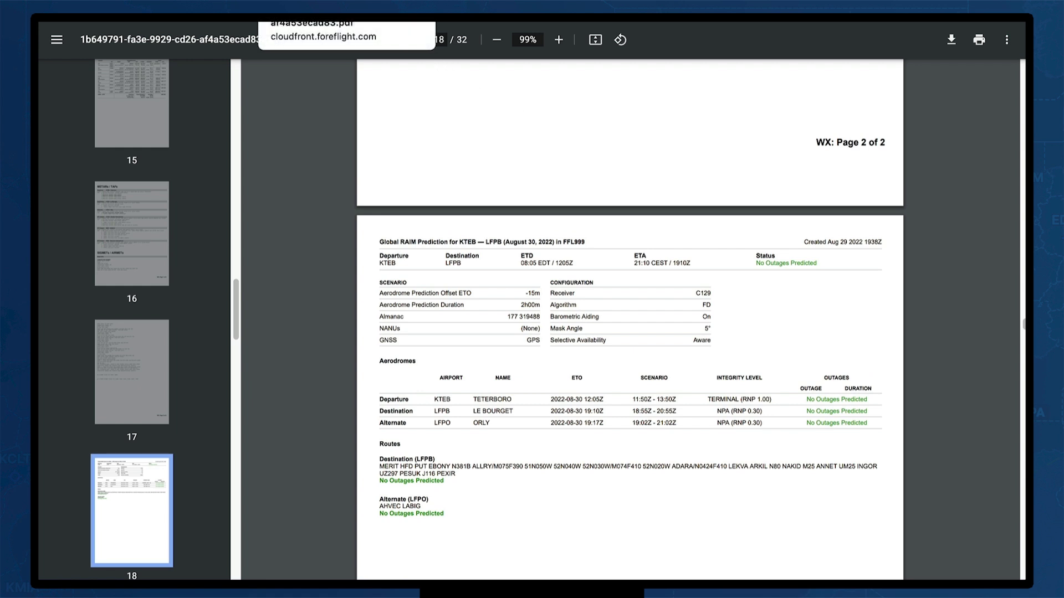
Close the navlog PDF tab to return to the KTEB–LFPB flight's Files page
key("super+w")
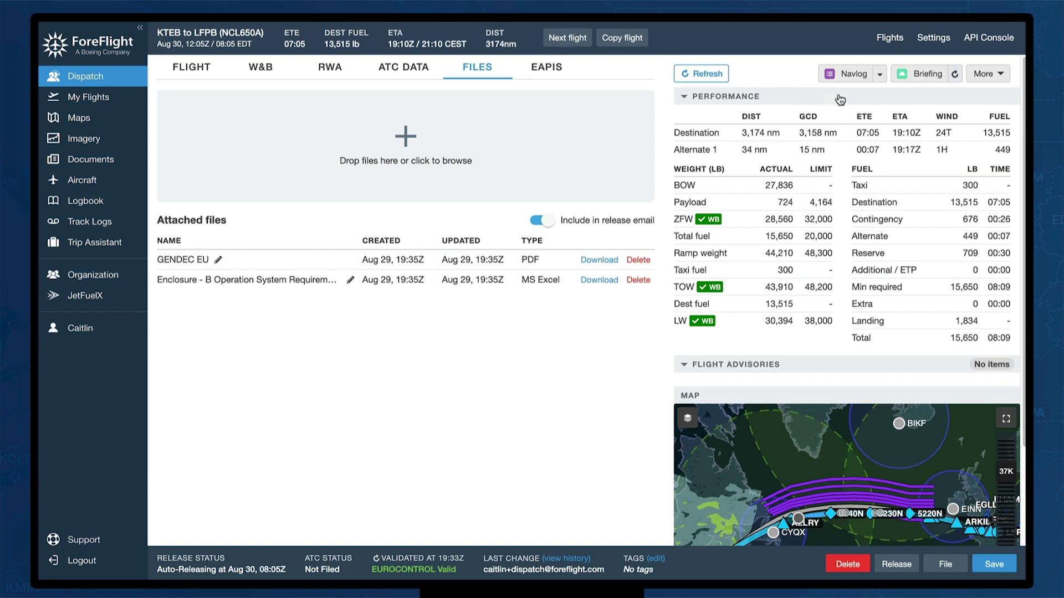
Save the KTEB–LFPB flight after briefly checking the More documents list
left_click(1001, 78)
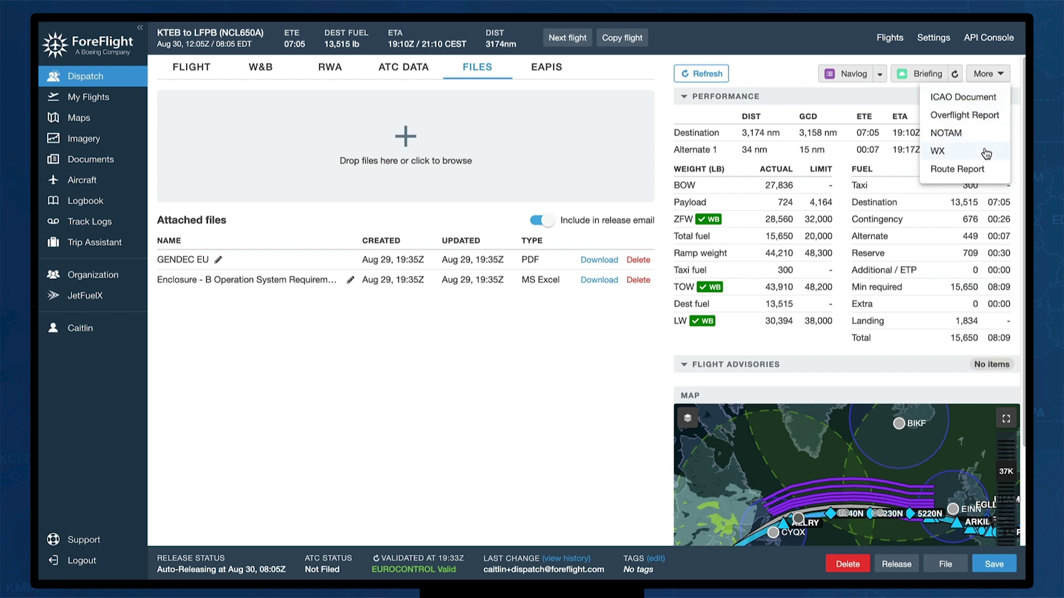
left_click(1015, 91)
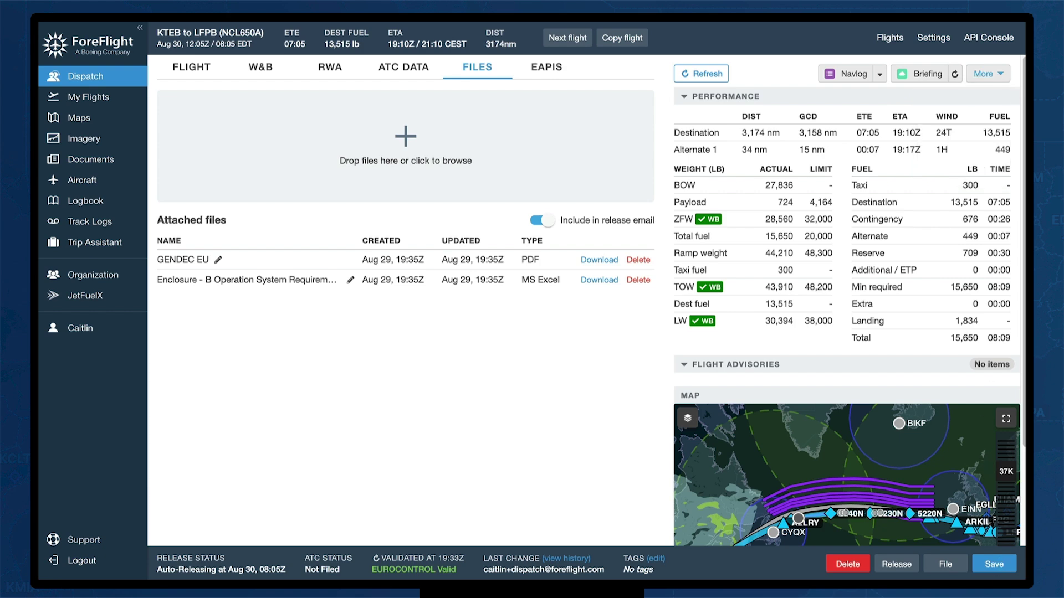
left_click(998, 574)
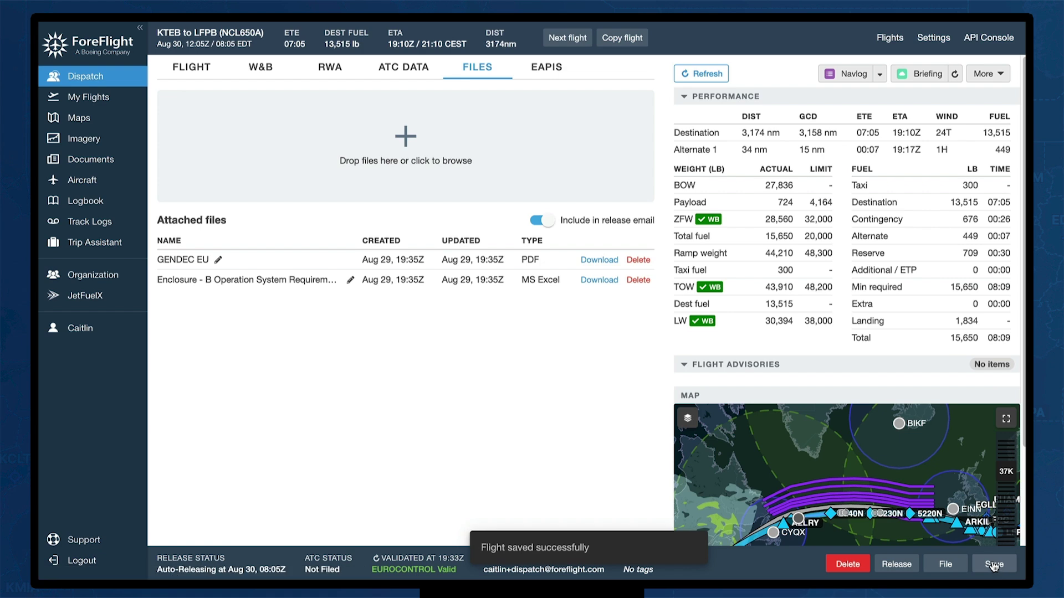
Release the flight read-only to the crew and start a follow-on flight from LFPB
left_click(900, 564)
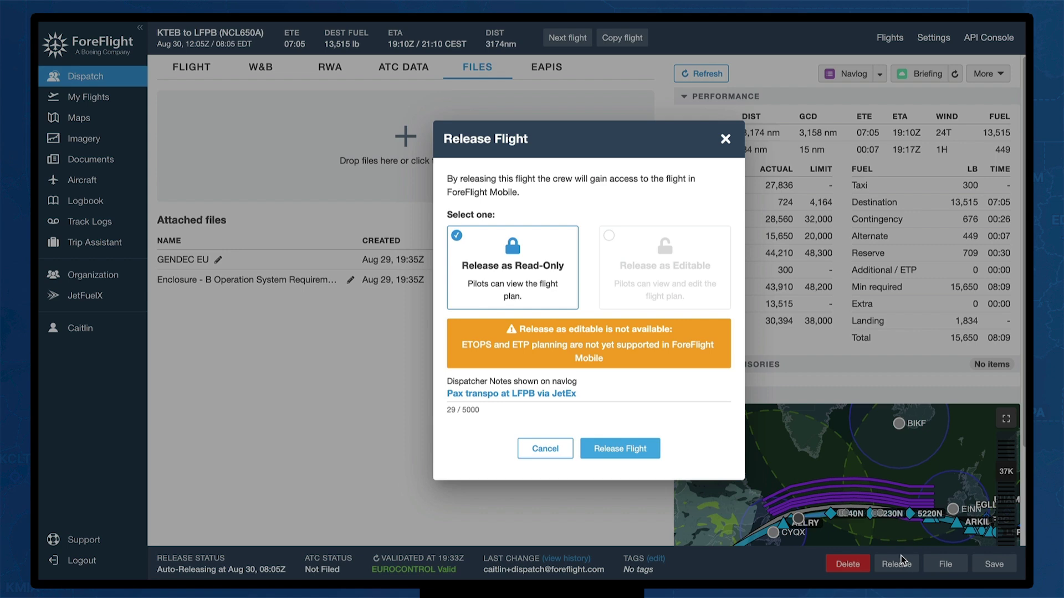
left_click(619, 451)
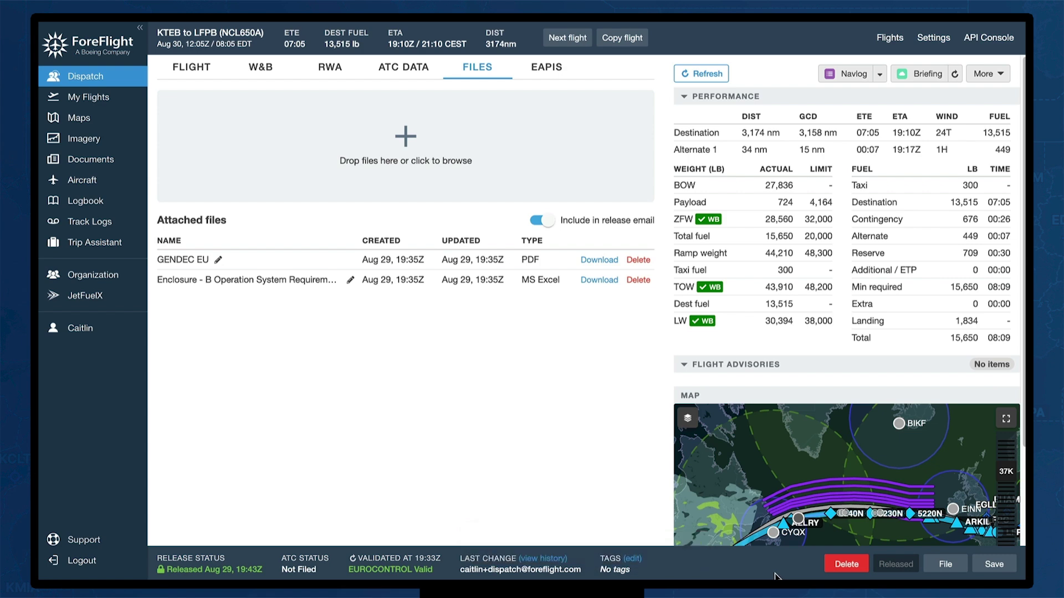
left_click(568, 39)
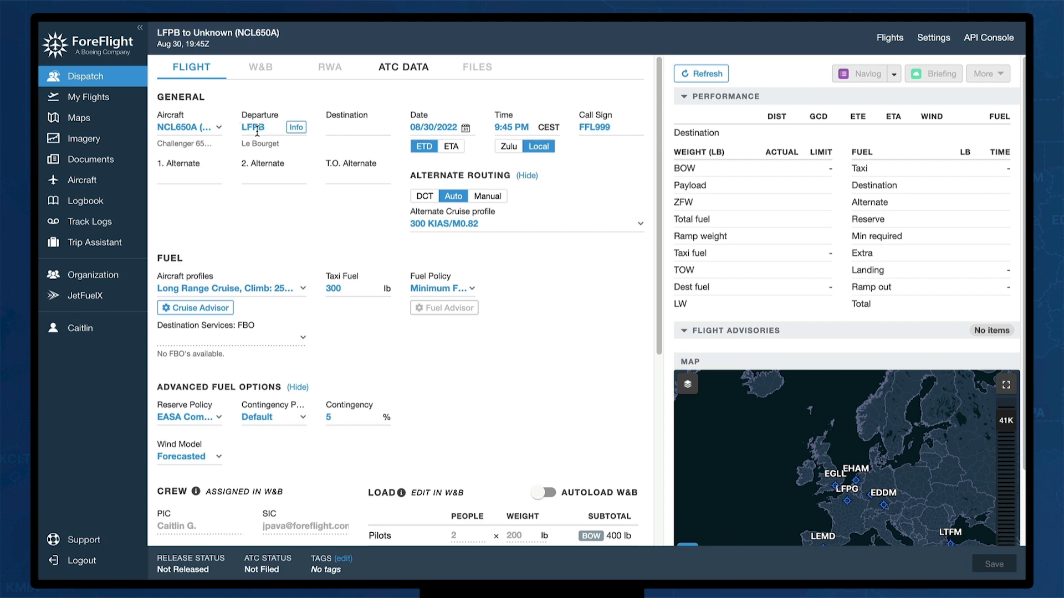
Search 'DOH' and set OTBD Doha International as the new flight's destination
left_click(346, 127)
type("DOH")
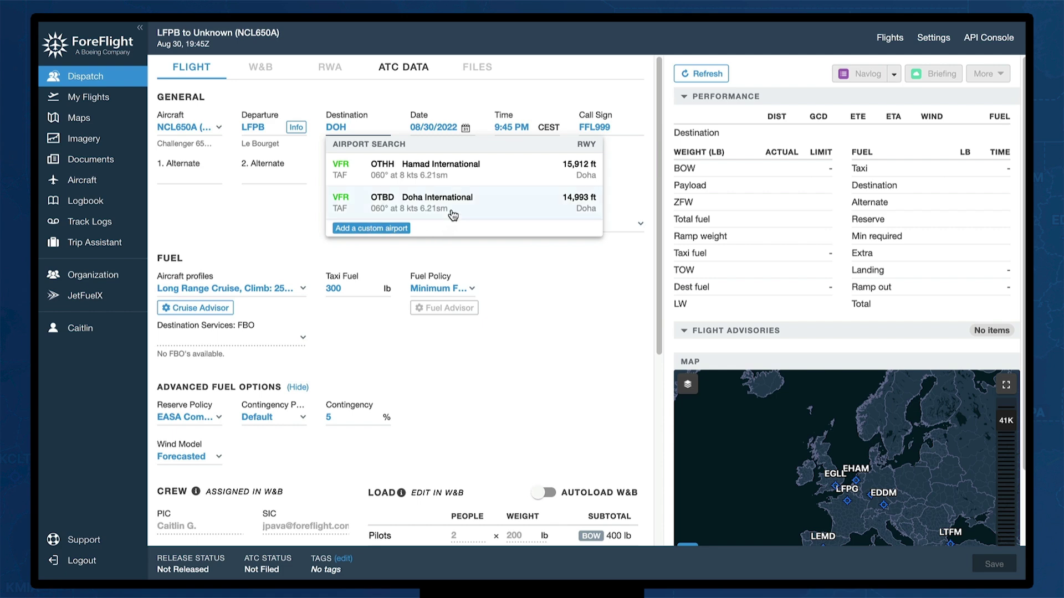
left_click(432, 169)
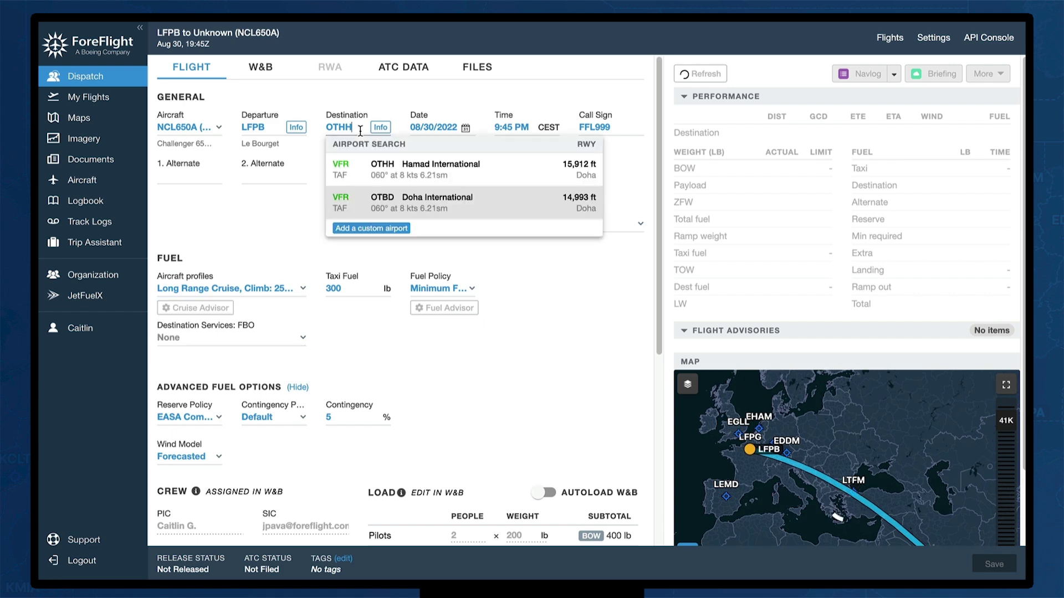
left_click(413, 197)
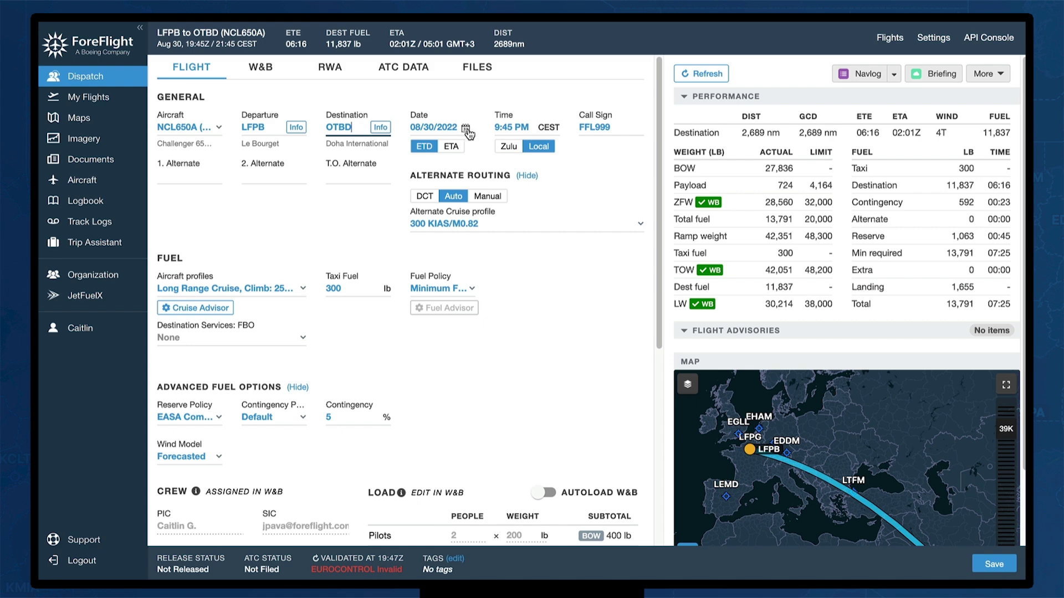
left_click(498, 128)
Change the departure time to 11:45 PM
key("BackSpace")
type("11")
left_click(514, 101)
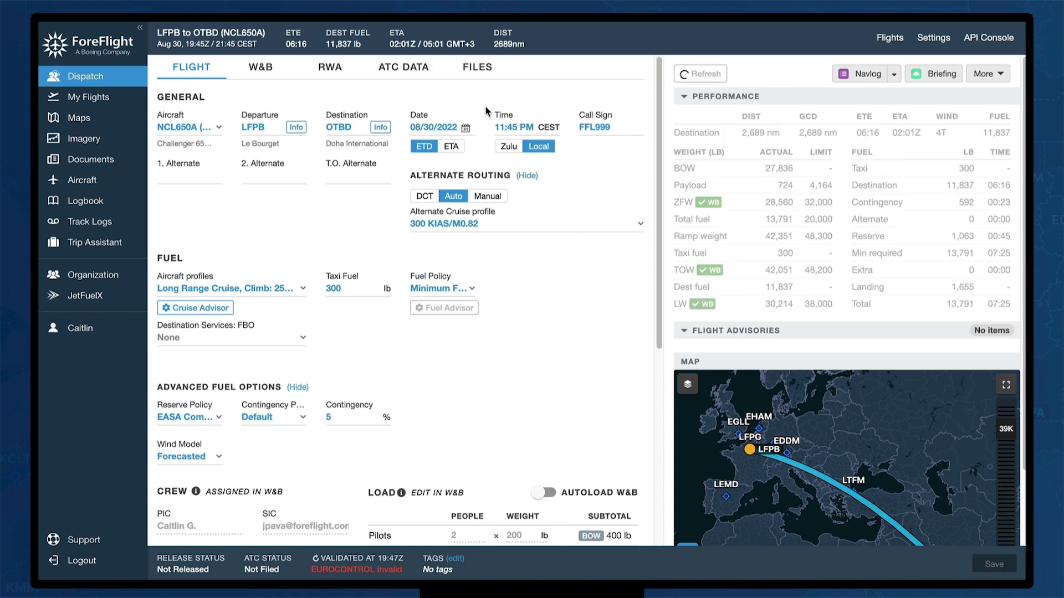
Make OTHH Hamad International the first alternate and open the Cruise Advisor
left_click(173, 184)
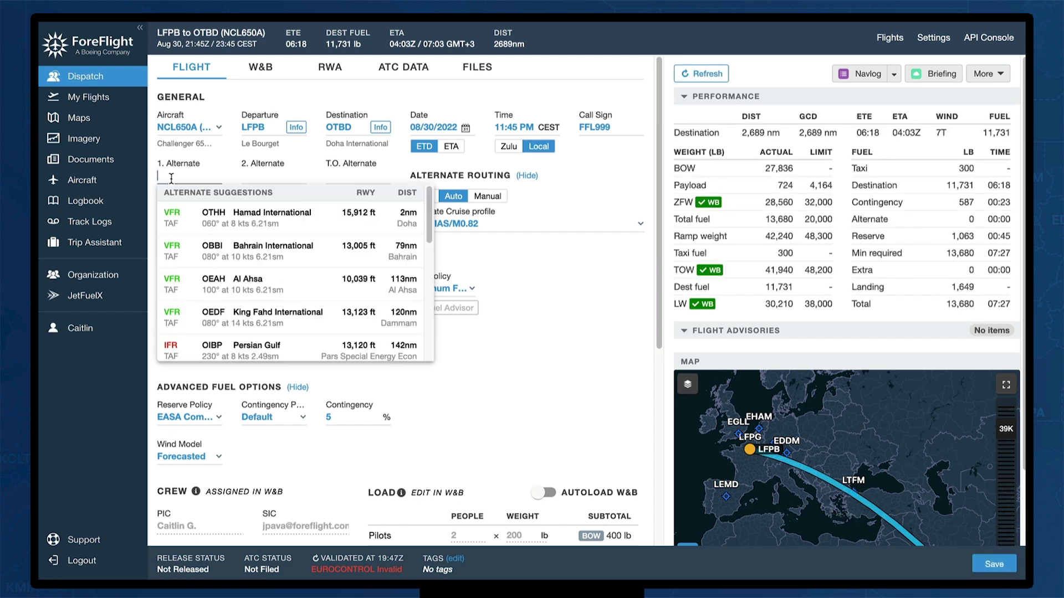
left_click(290, 227)
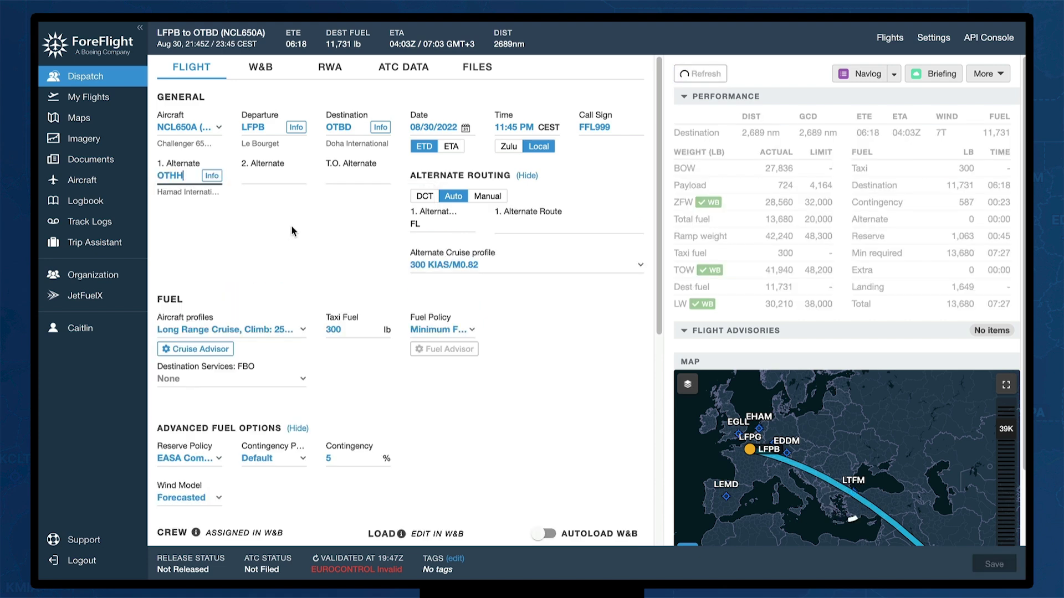
scroll(332, 257, "down", 3)
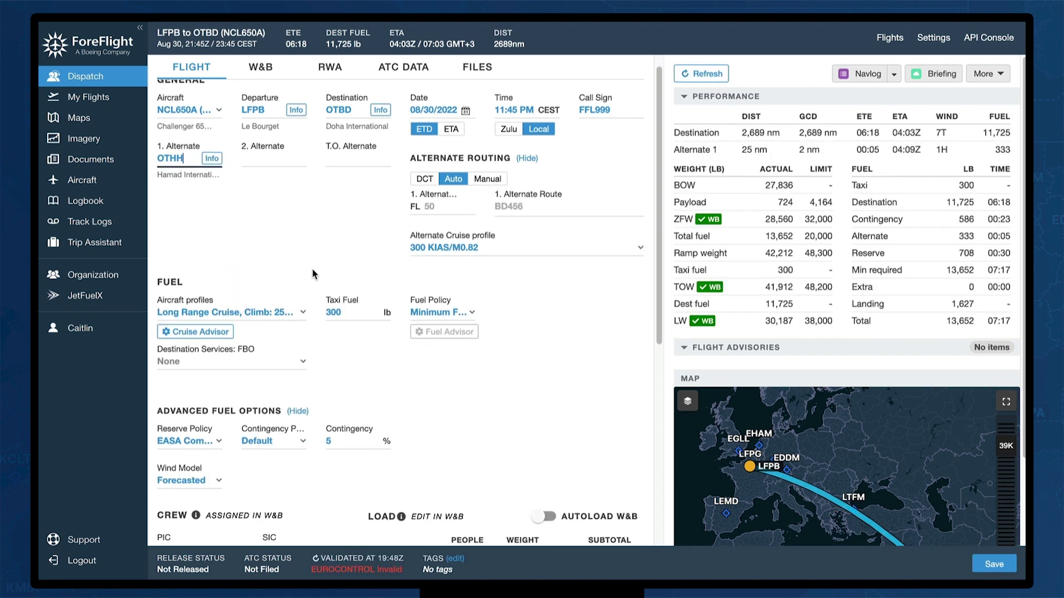
scroll(316, 271, "down", 1)
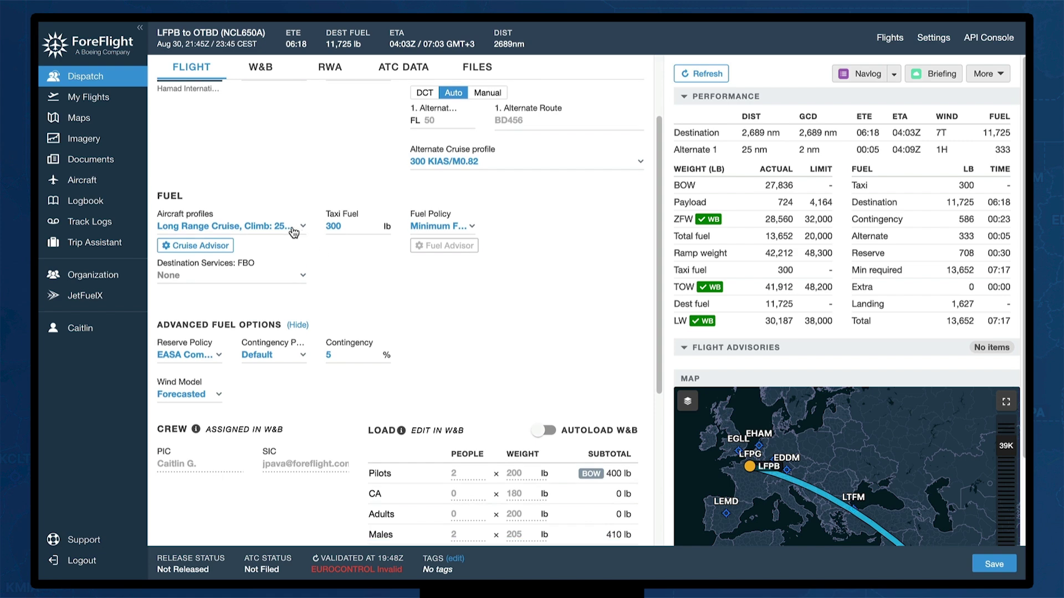
left_click(197, 247)
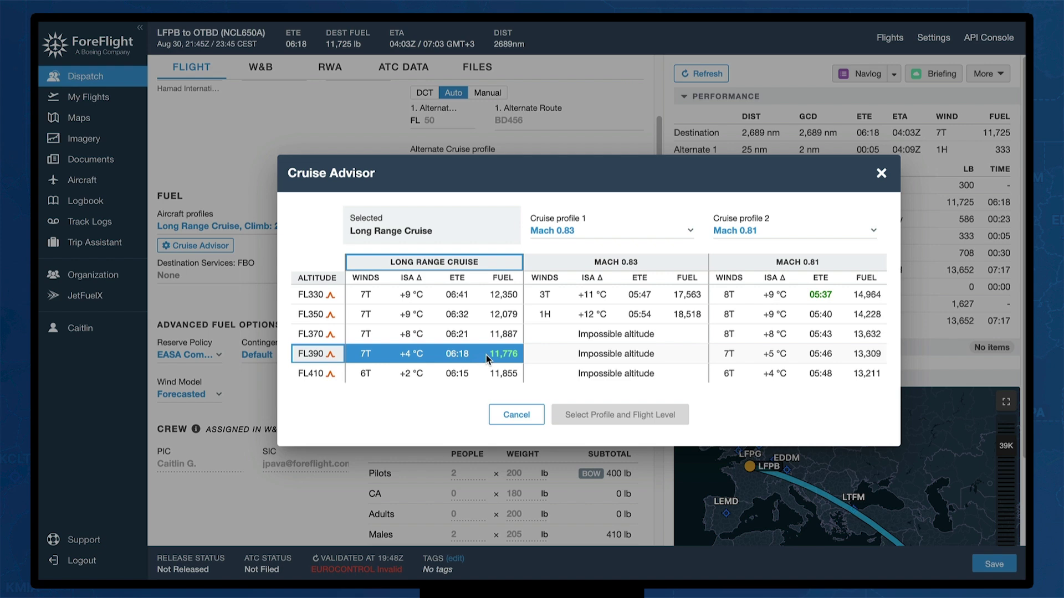
Cancel the Cruise Advisor and pick Doha International Airport as destination FBO
left_click(505, 417)
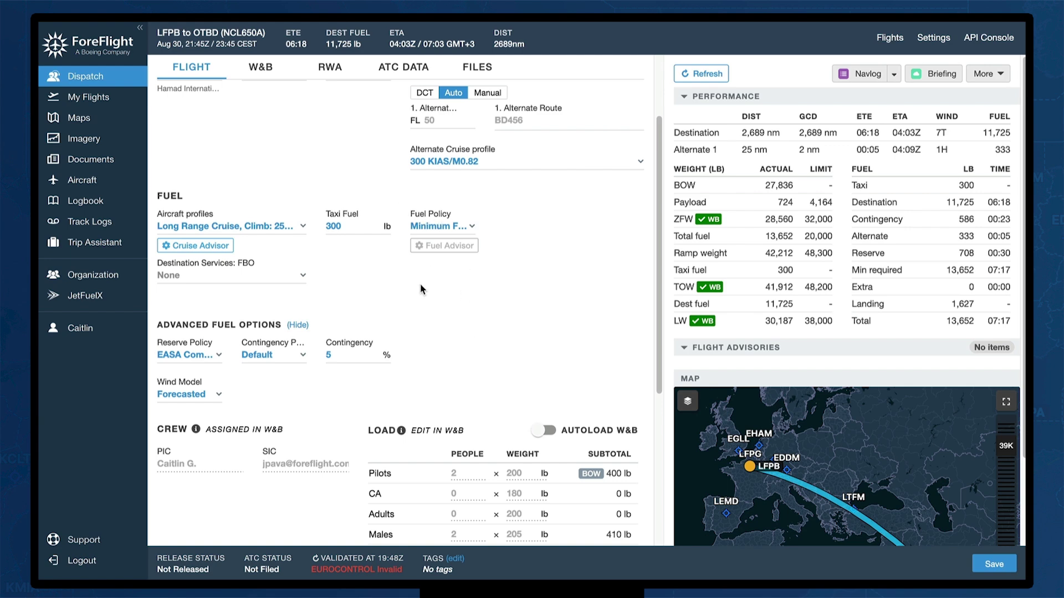
left_click(292, 277)
left_click(293, 306)
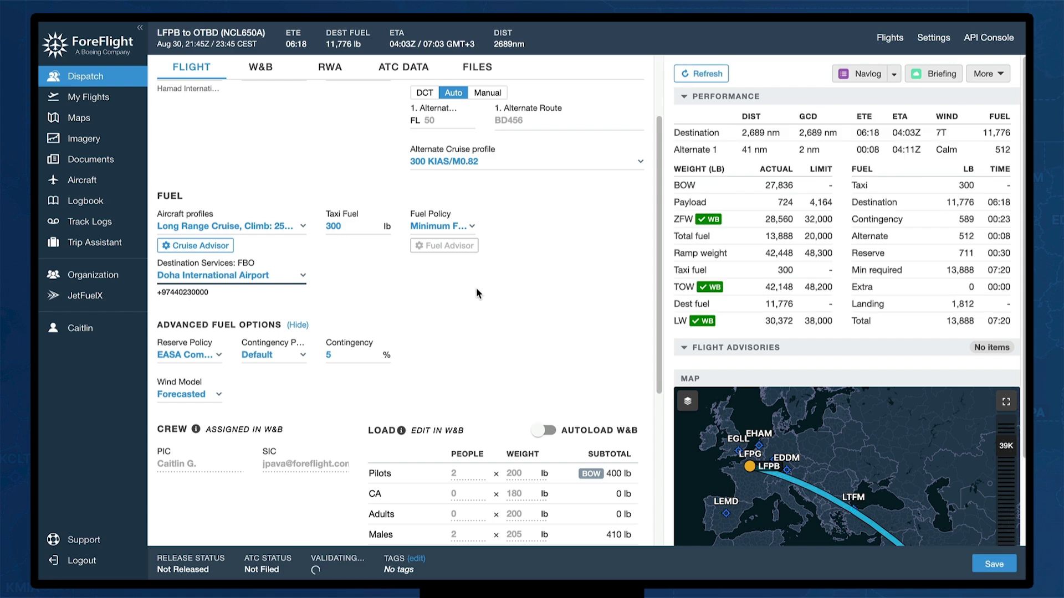
scroll(479, 296, "down", 1)
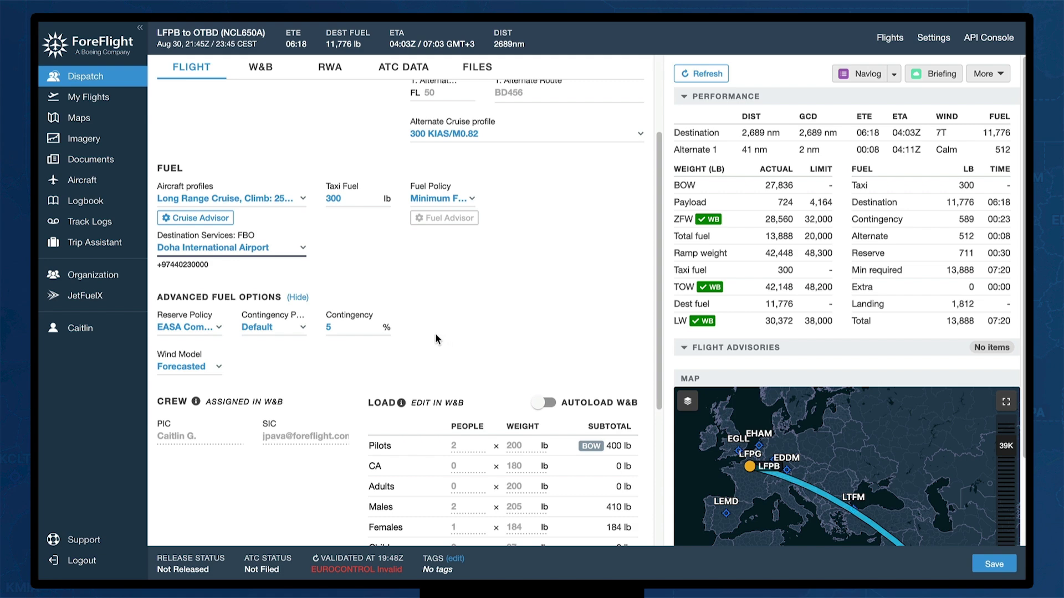
scroll(434, 332, "down", 3)
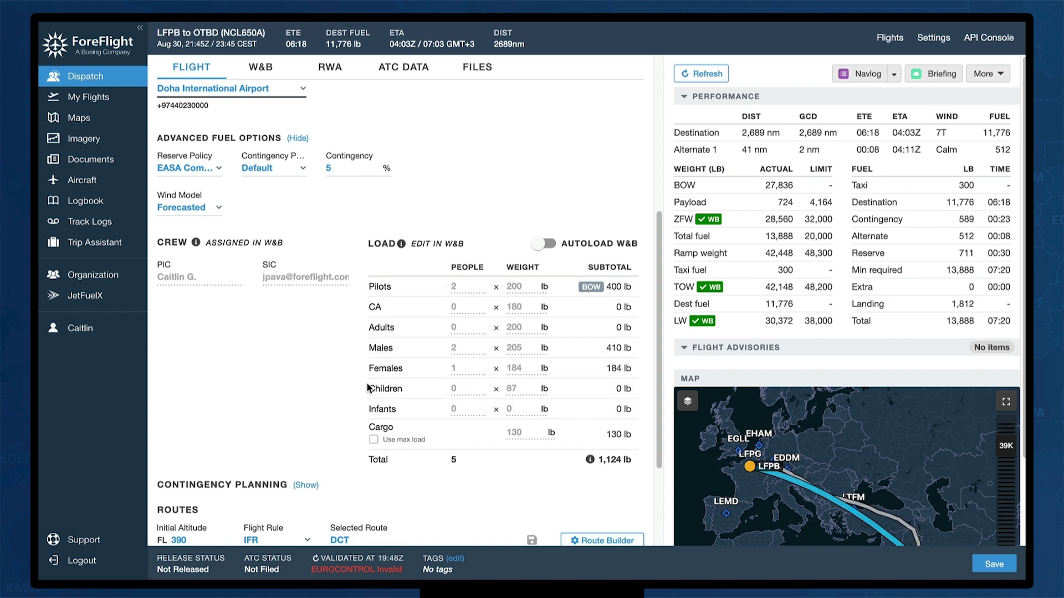
scroll(382, 371, "down", 3)
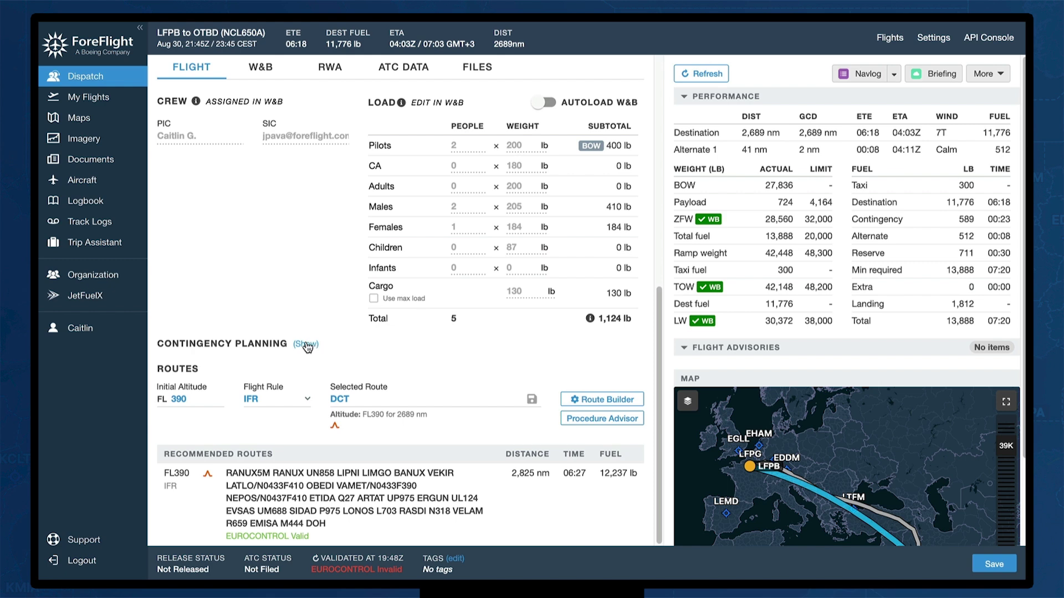
Select the recommended FL390 route and open it in the Route Builder
left_click(308, 346)
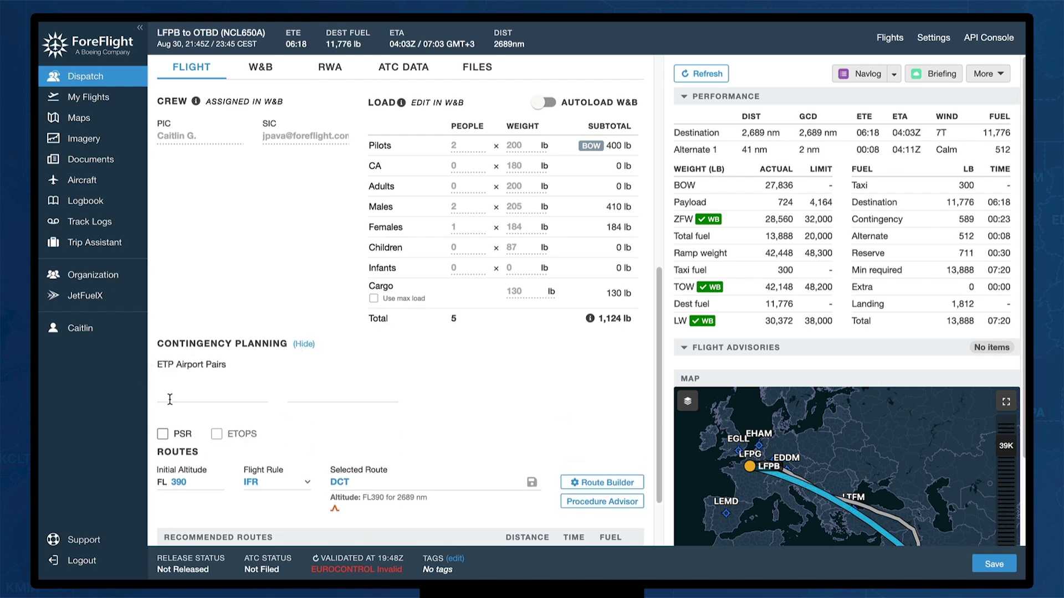
left_click(307, 344)
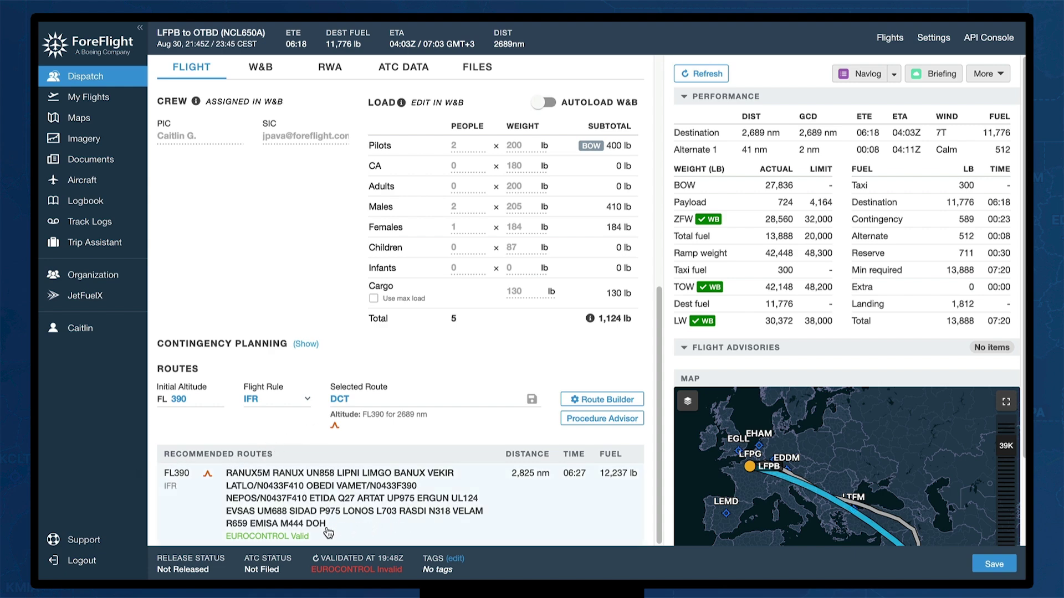
left_click(430, 500)
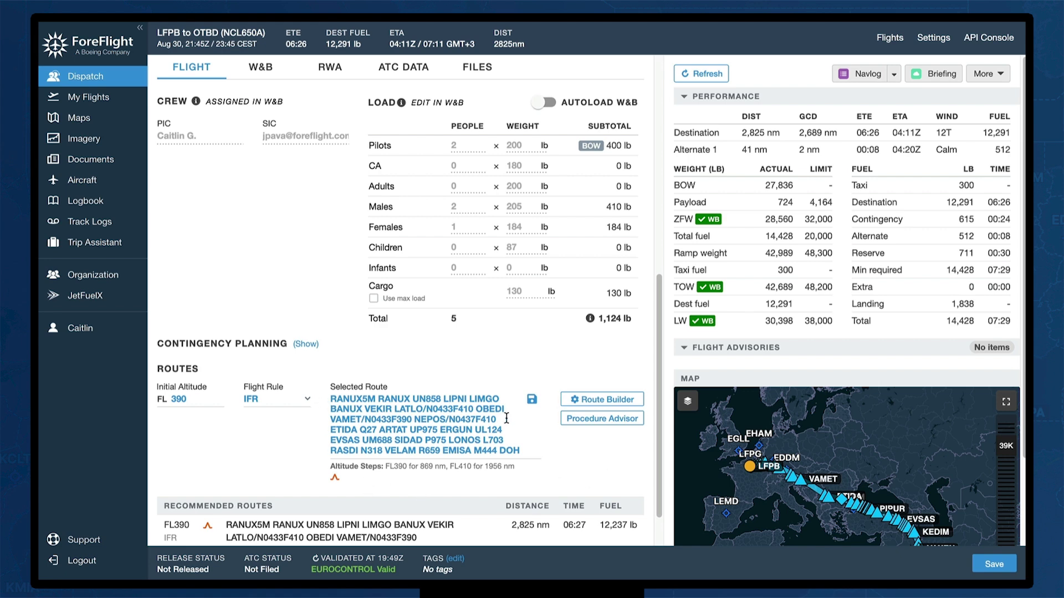
left_click(634, 400)
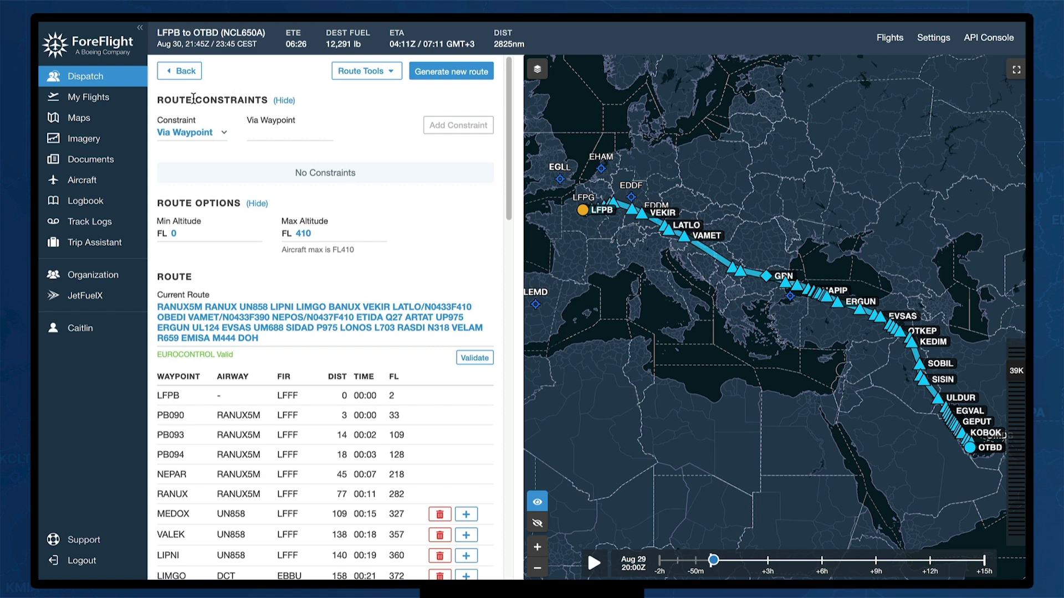
Add an Avoid Country constraint for Syria (SYR) and generate a new route
left_click(223, 133)
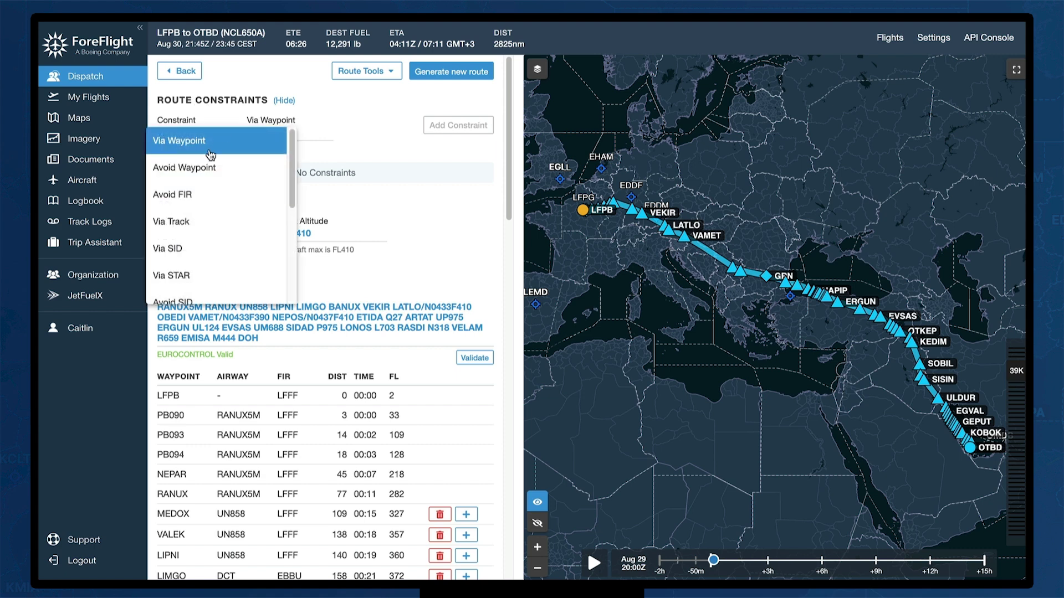
scroll(210, 158, "down", 3)
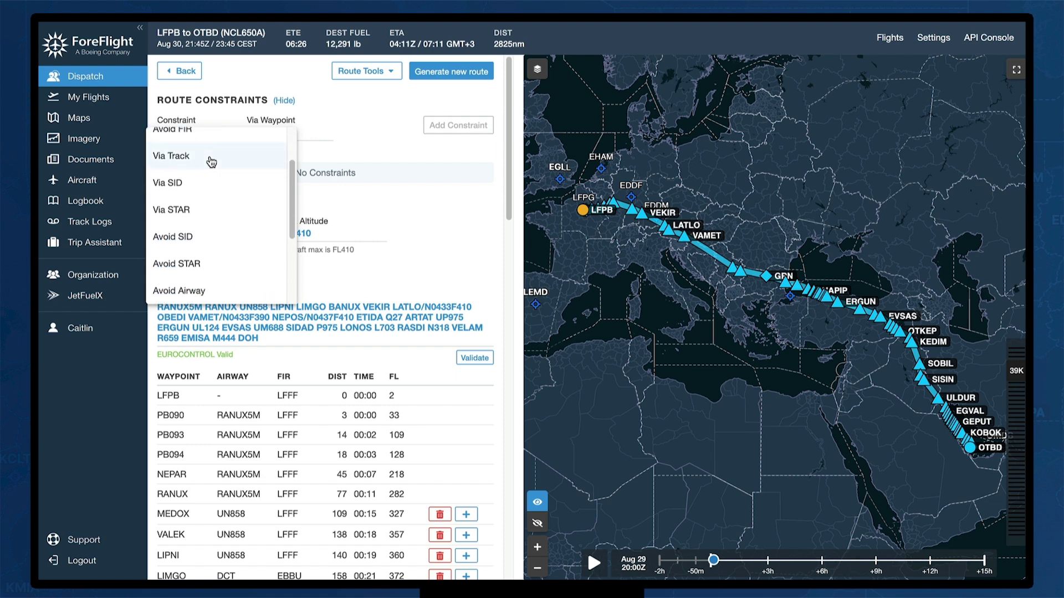
scroll(212, 163, "down", 3)
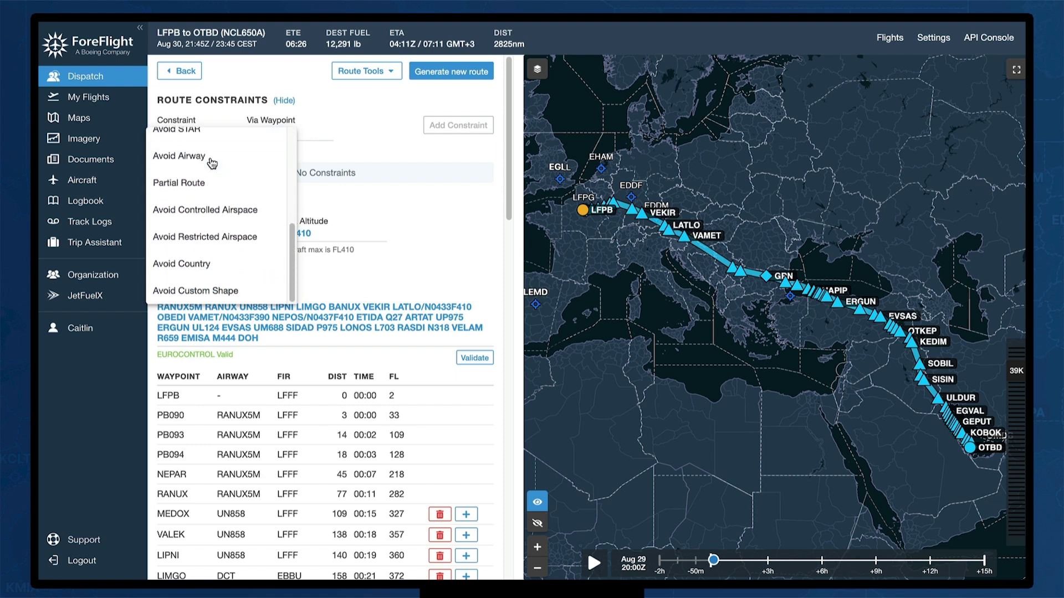
left_click(216, 263)
left_click(312, 131)
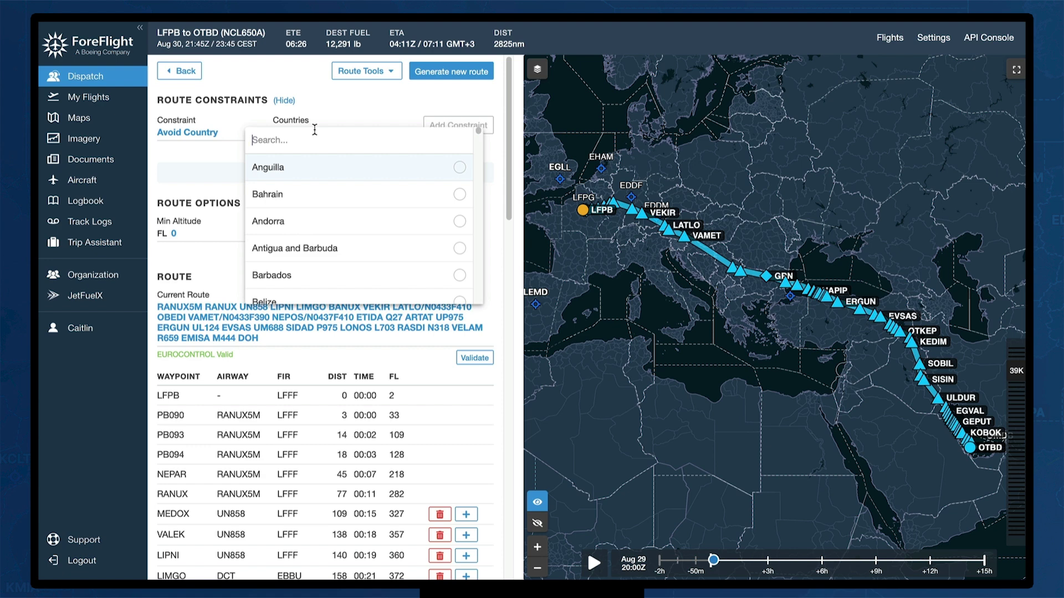
type("syr")
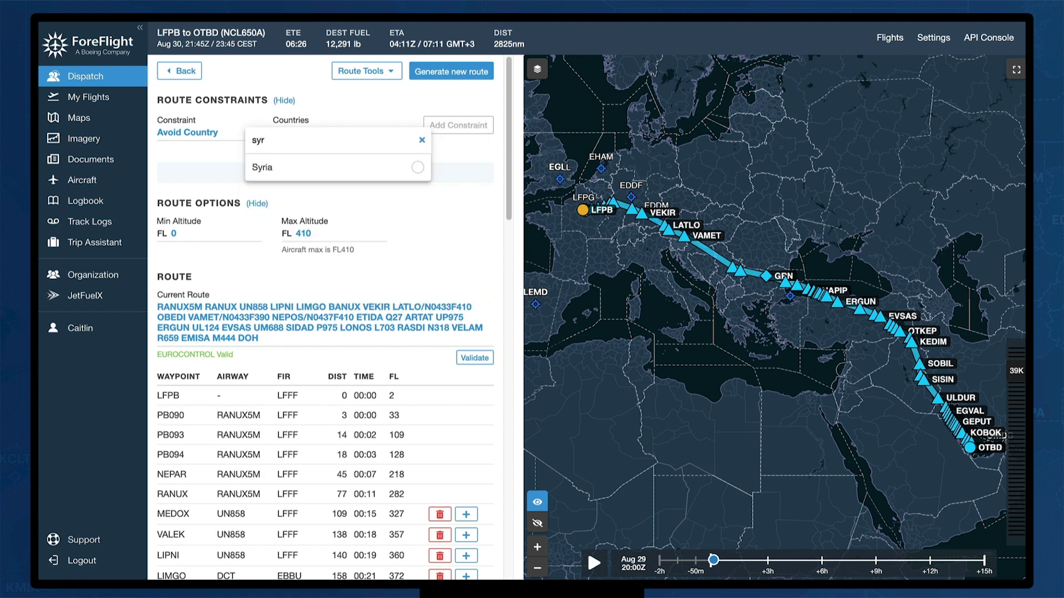
left_click(313, 164)
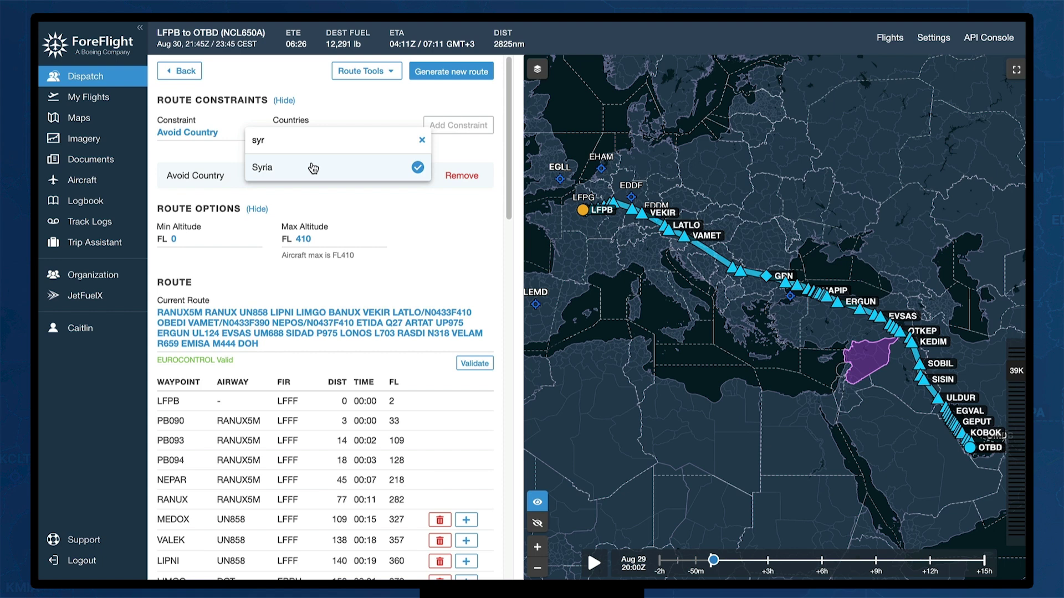
left_click(392, 205)
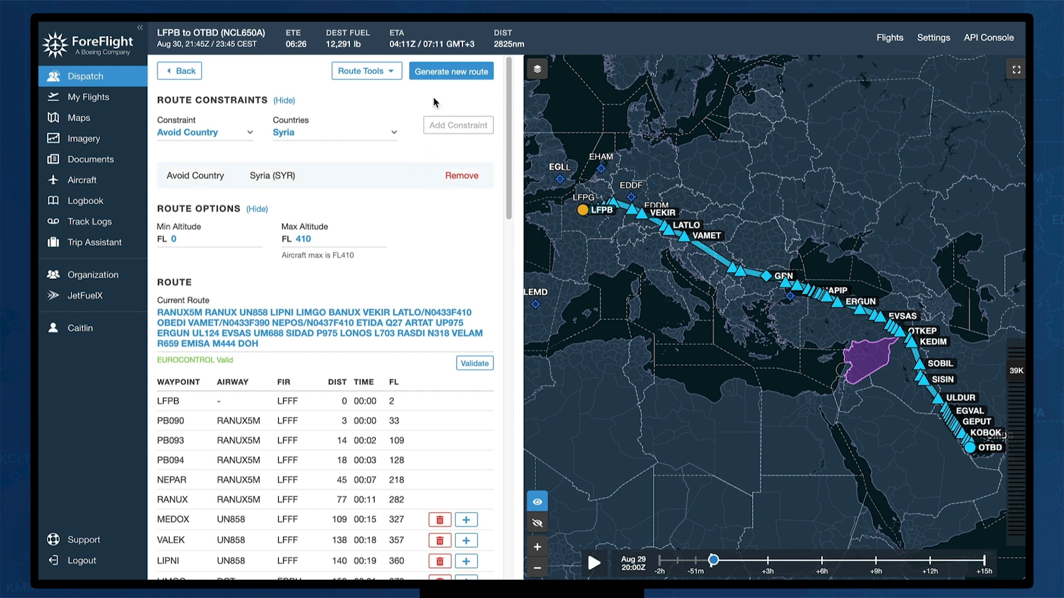
left_click(467, 74)
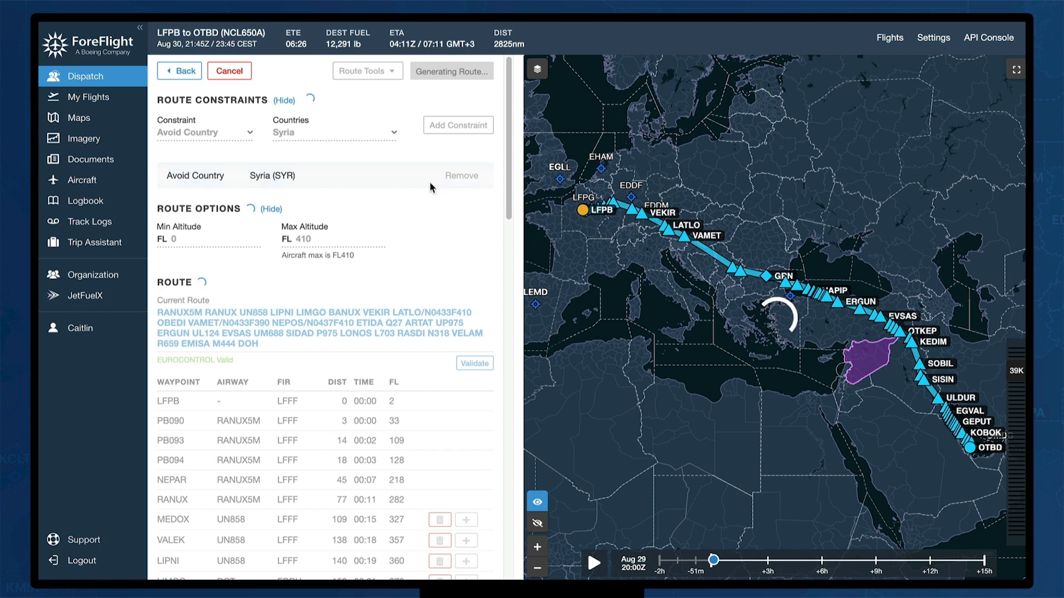
Browse the route constraint types, leaving Avoid Country for Syria selected
left_click(248, 134)
scroll(251, 145, "up", 4)
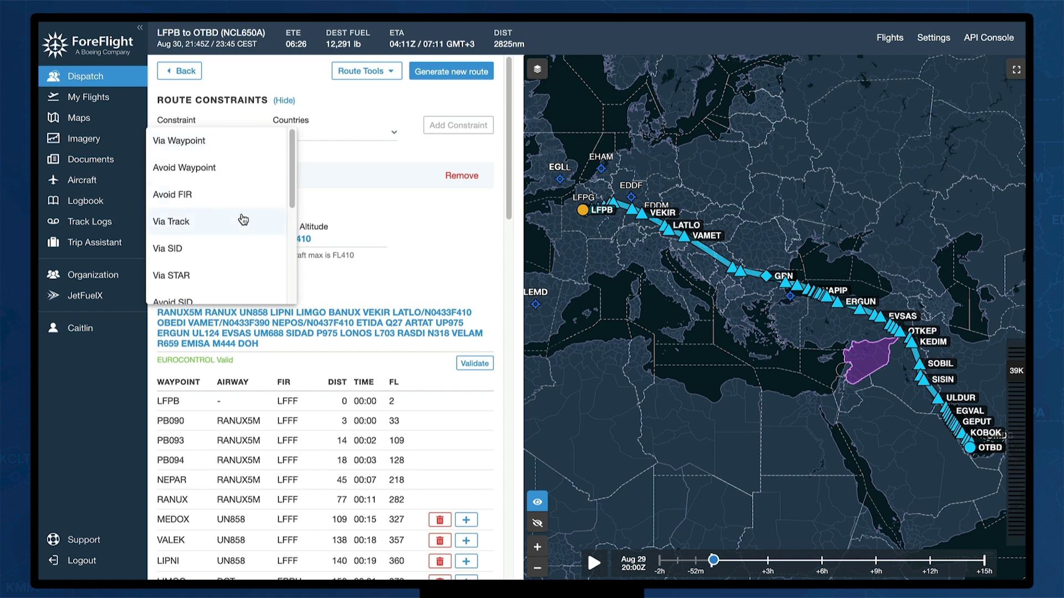
scroll(244, 222, "down", 1)
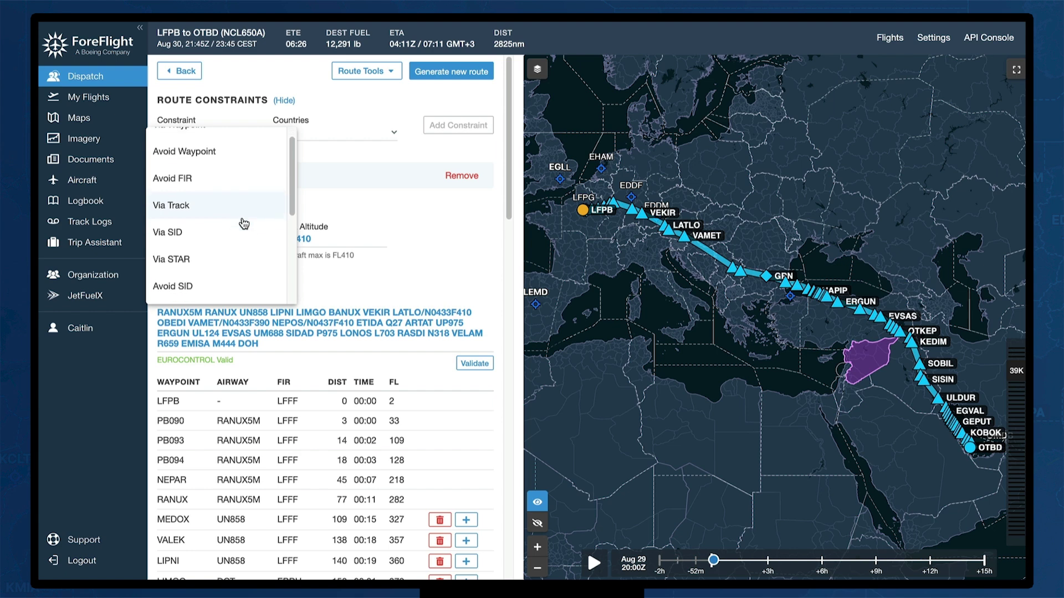
scroll(244, 227, "down", 3)
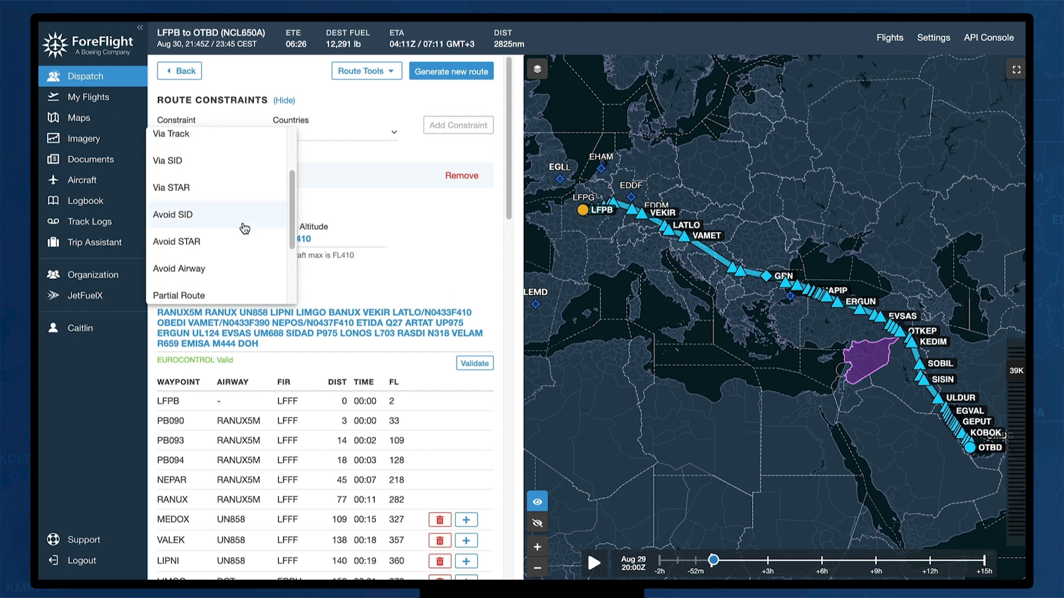
scroll(245, 227, "down", 2)
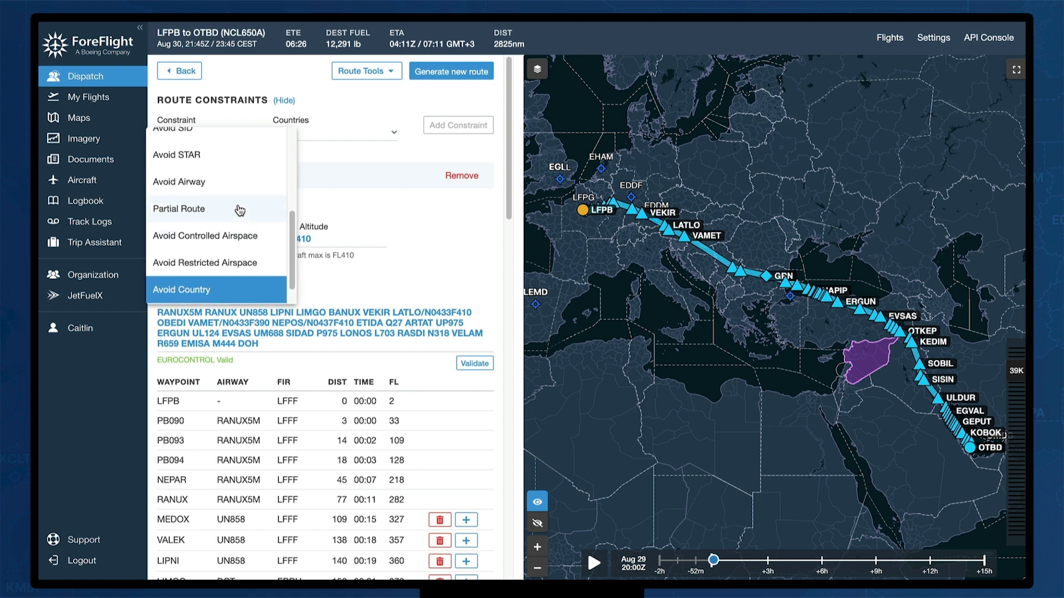
scroll(240, 213, "down", 1)
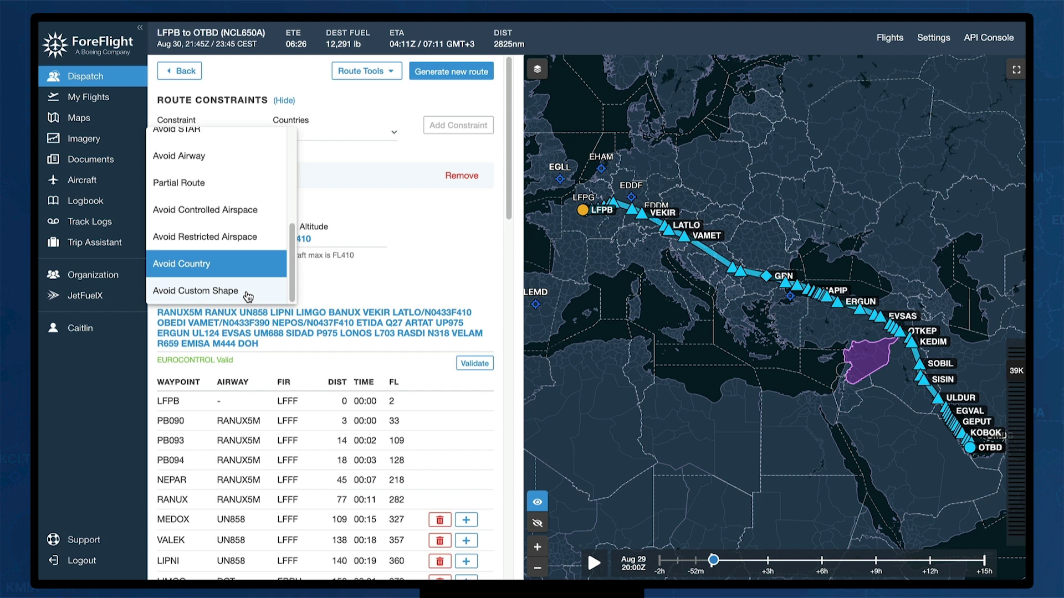
left_click(444, 237)
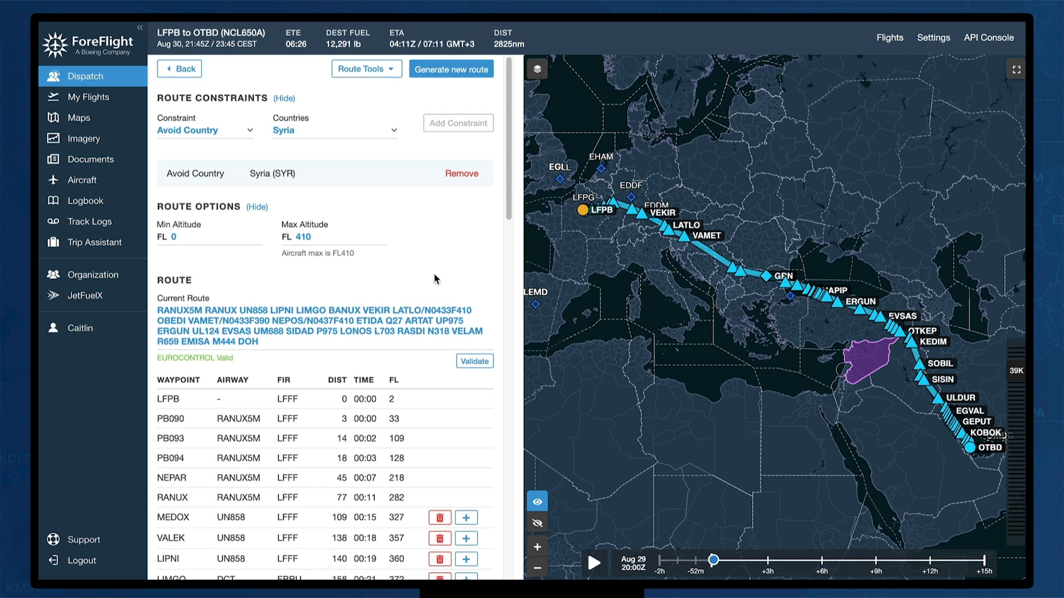
scroll(416, 306, "down", 4)
scroll(372, 303, "down", 2)
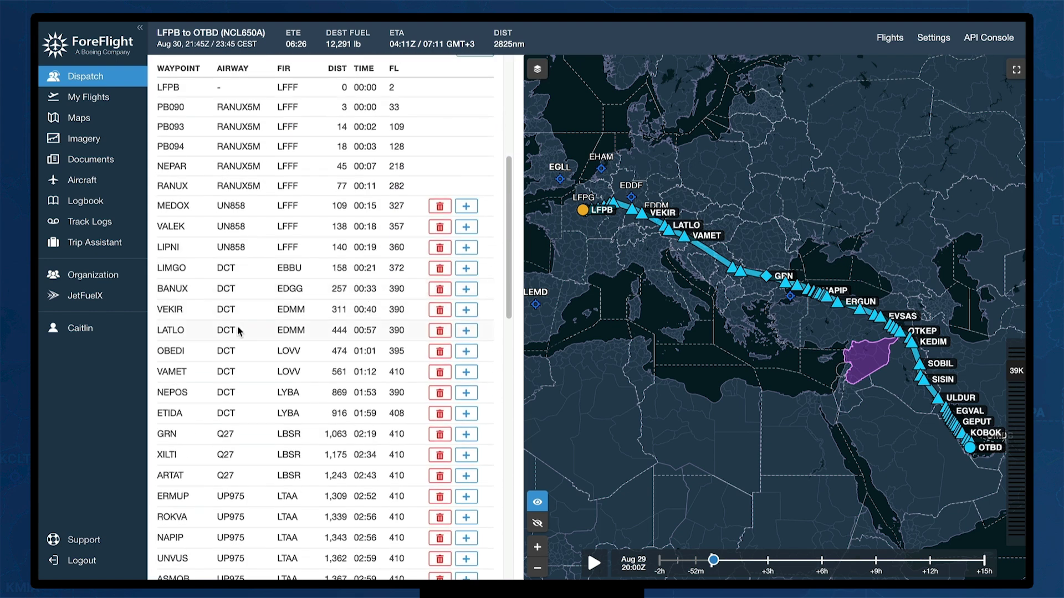
scroll(307, 438, "down", 1)
scroll(307, 438, "down", 15)
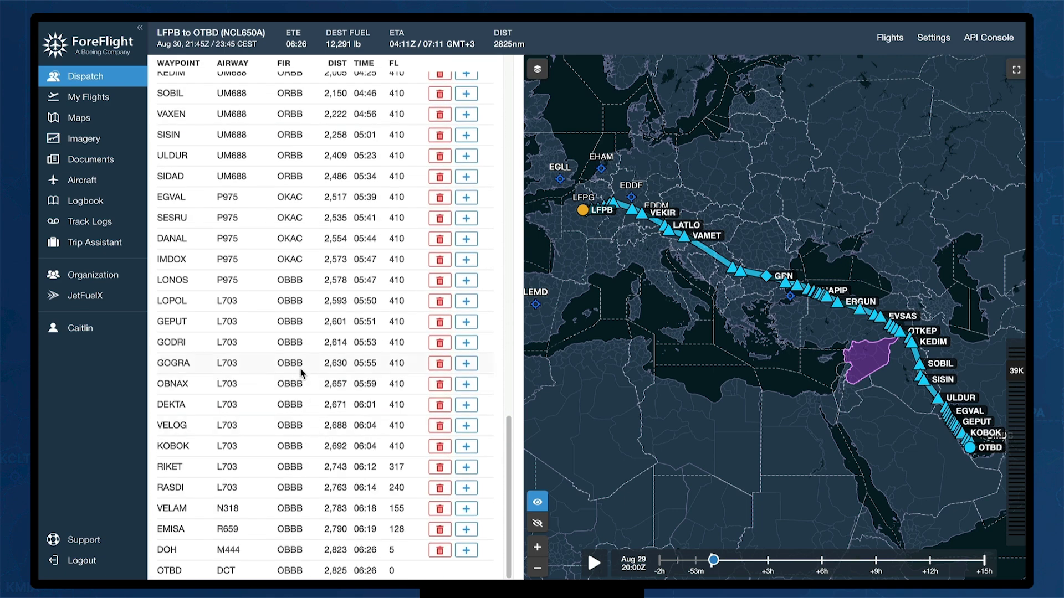
left_click(467, 469)
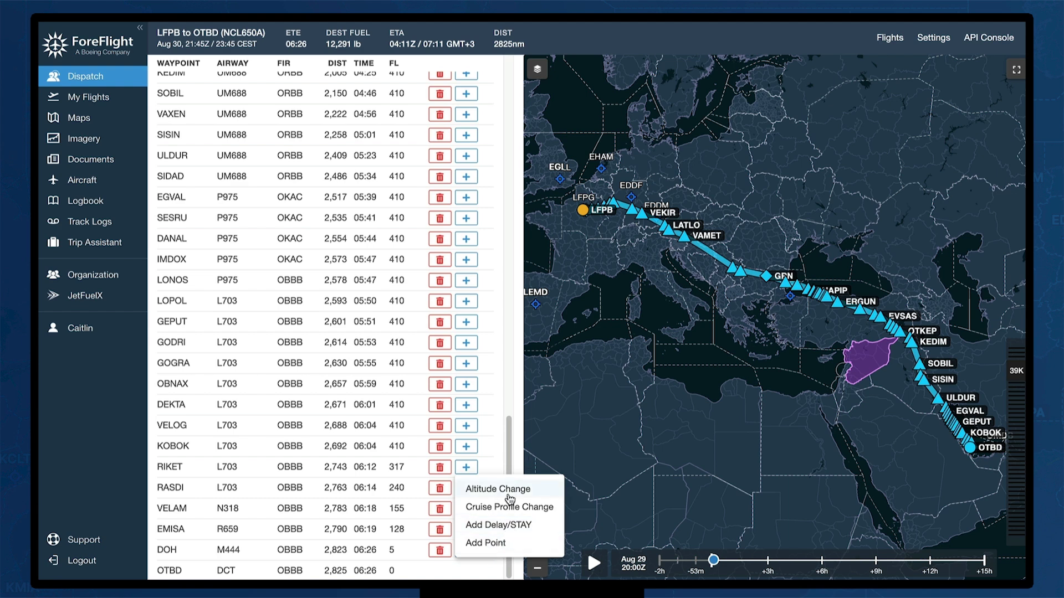
left_click(159, 432)
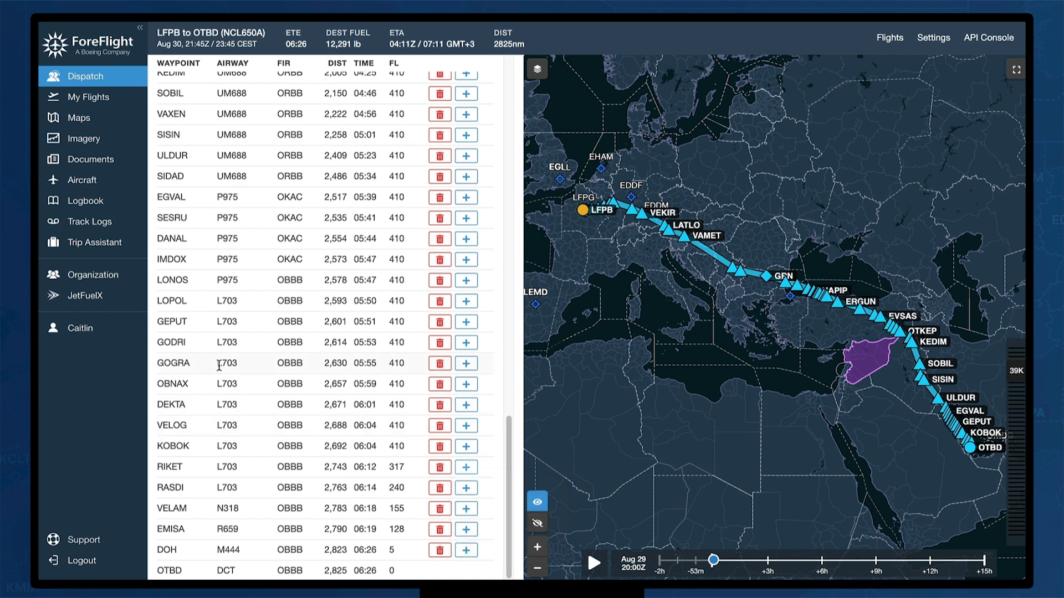
scroll(332, 333, "up", 15)
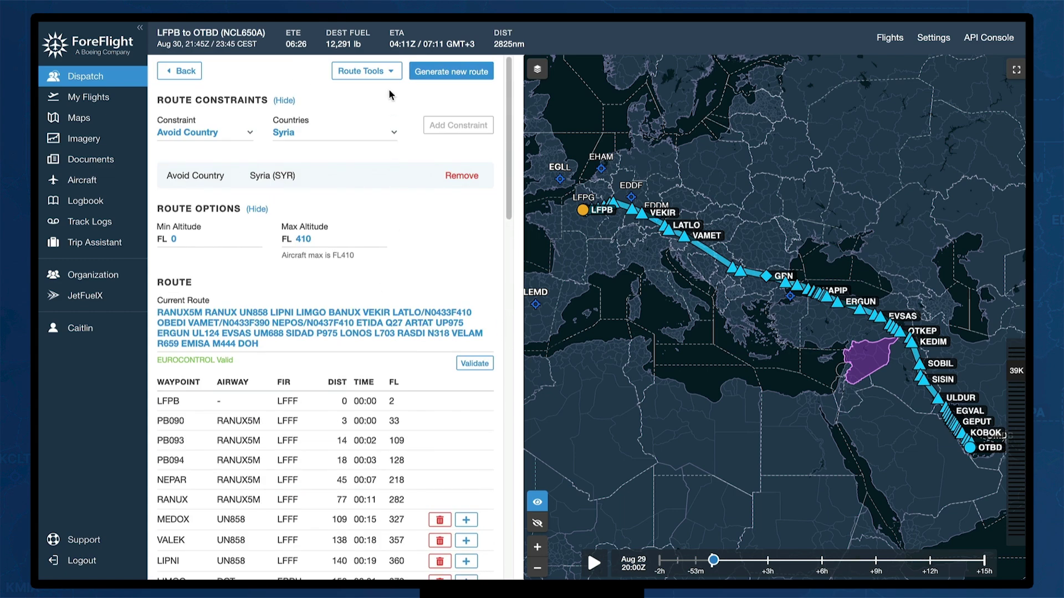
left_click(394, 76)
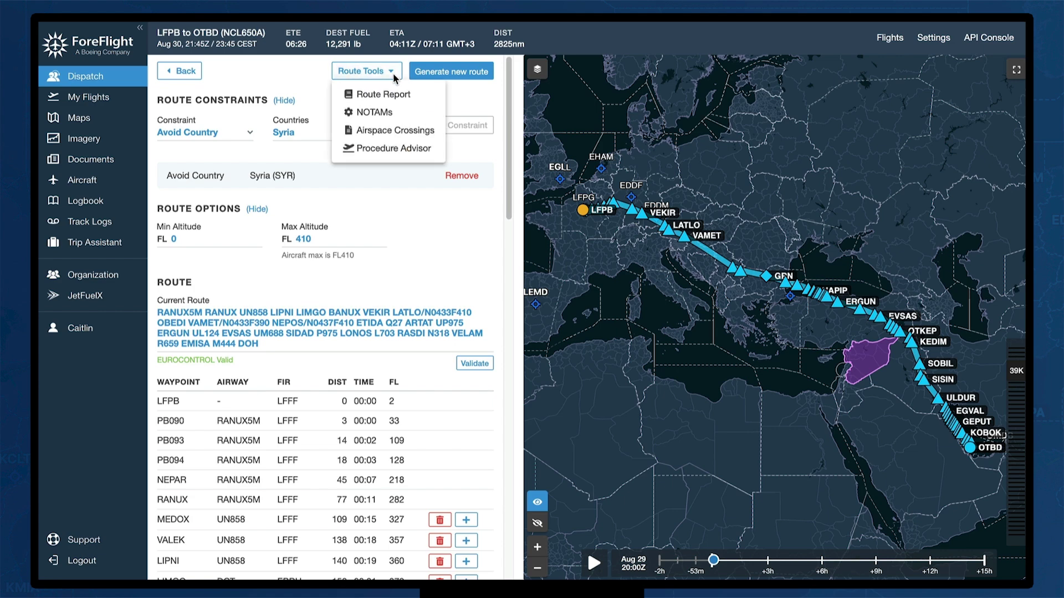
left_click(396, 95)
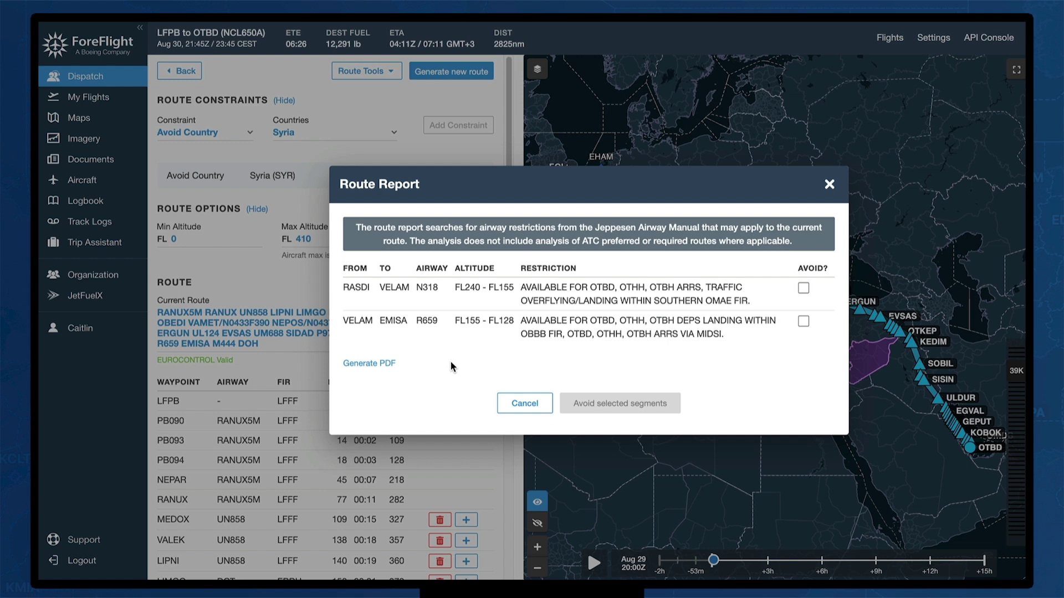
left_click(803, 288)
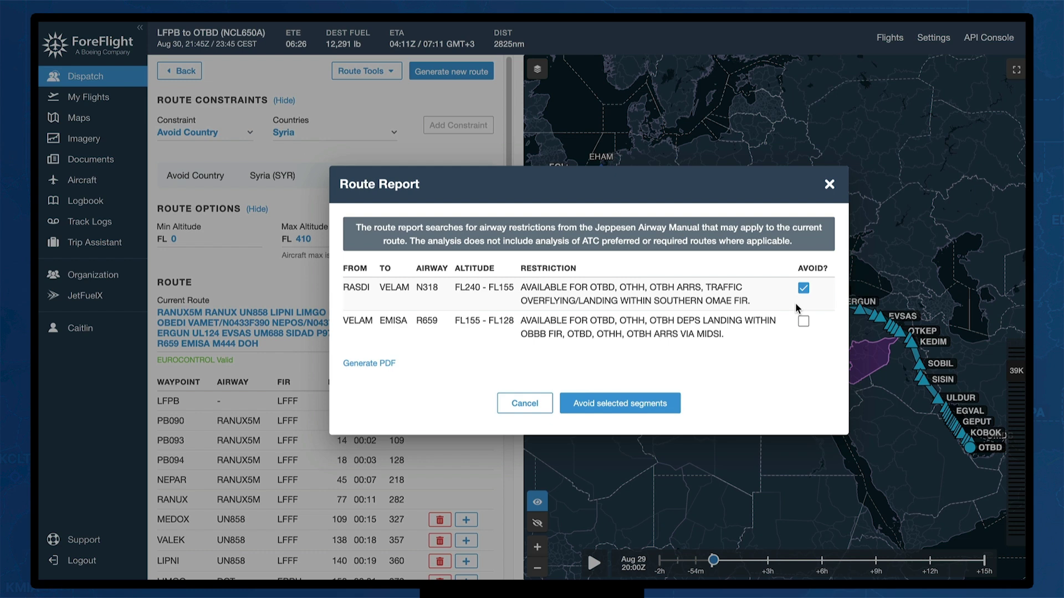
left_click(803, 288)
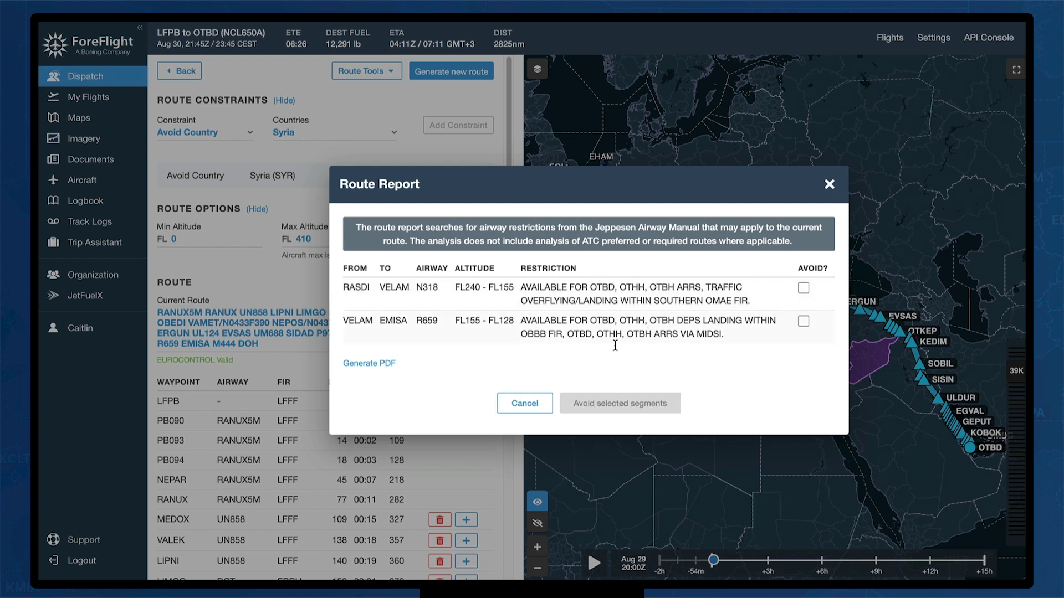
left_click(525, 403)
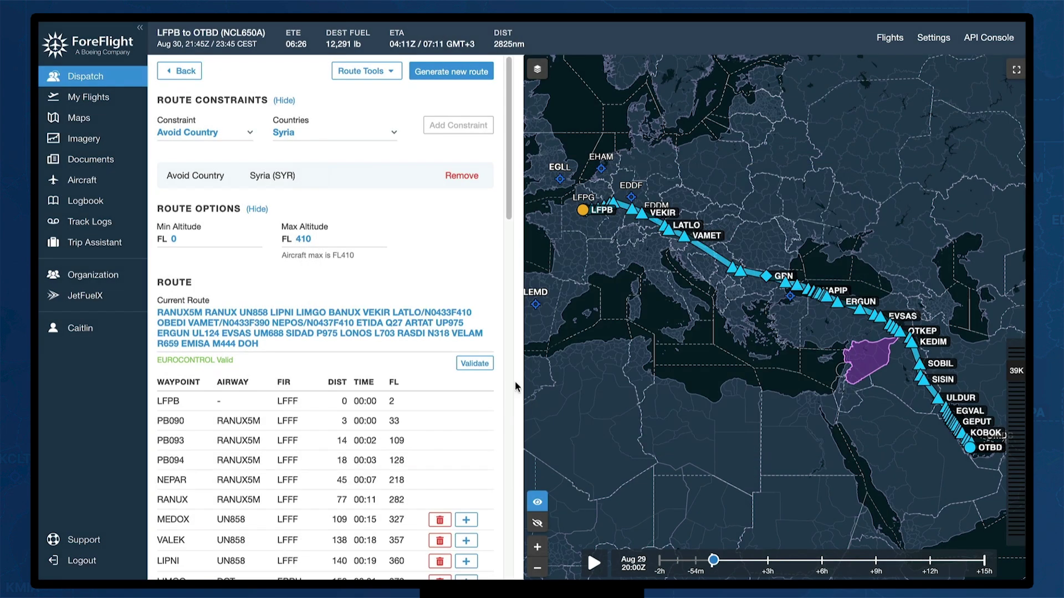
left_click(398, 72)
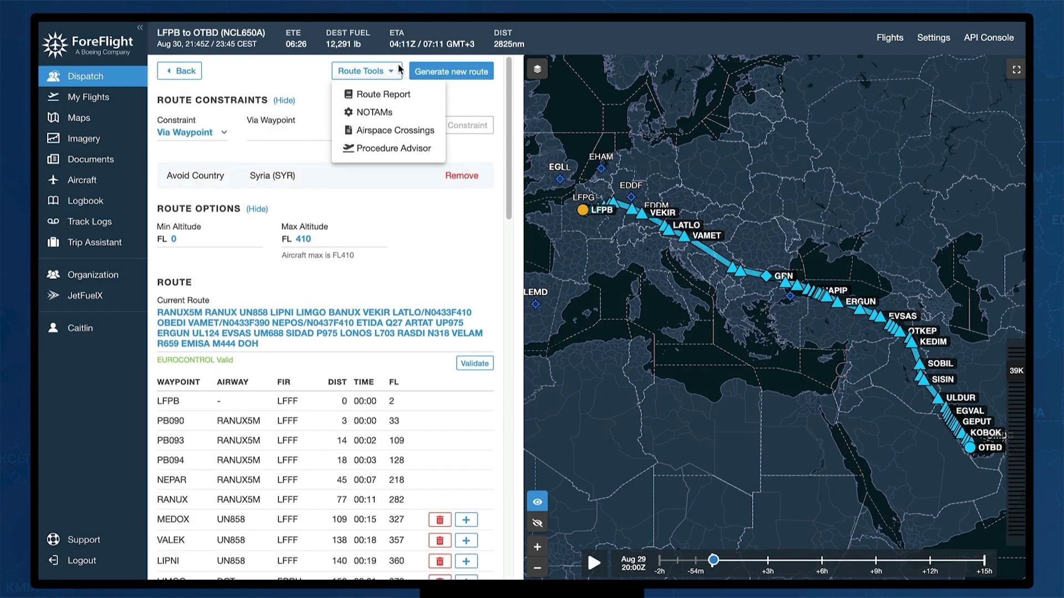
left_click(408, 132)
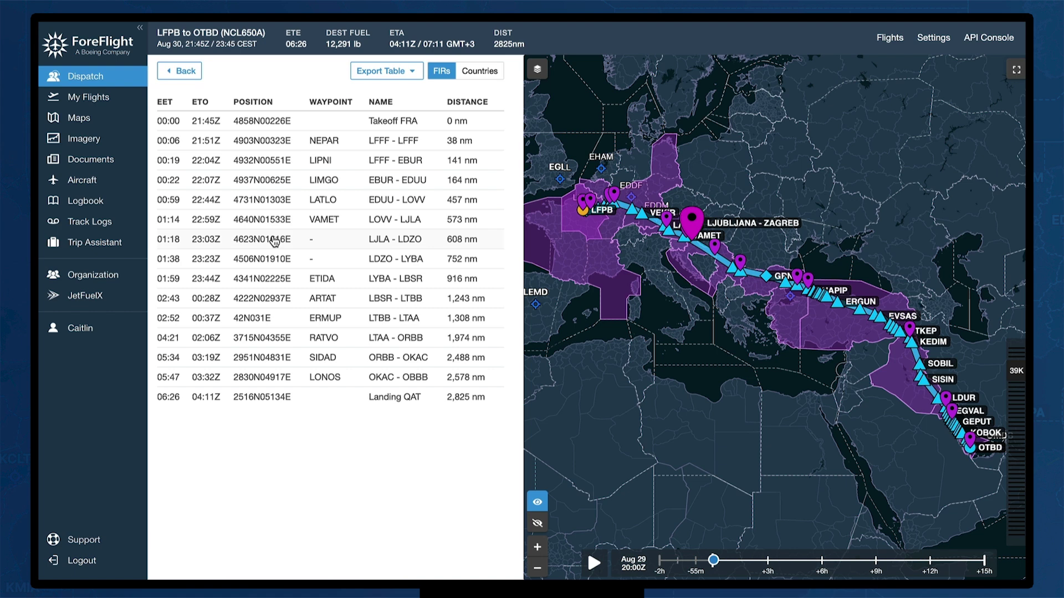
left_click(480, 71)
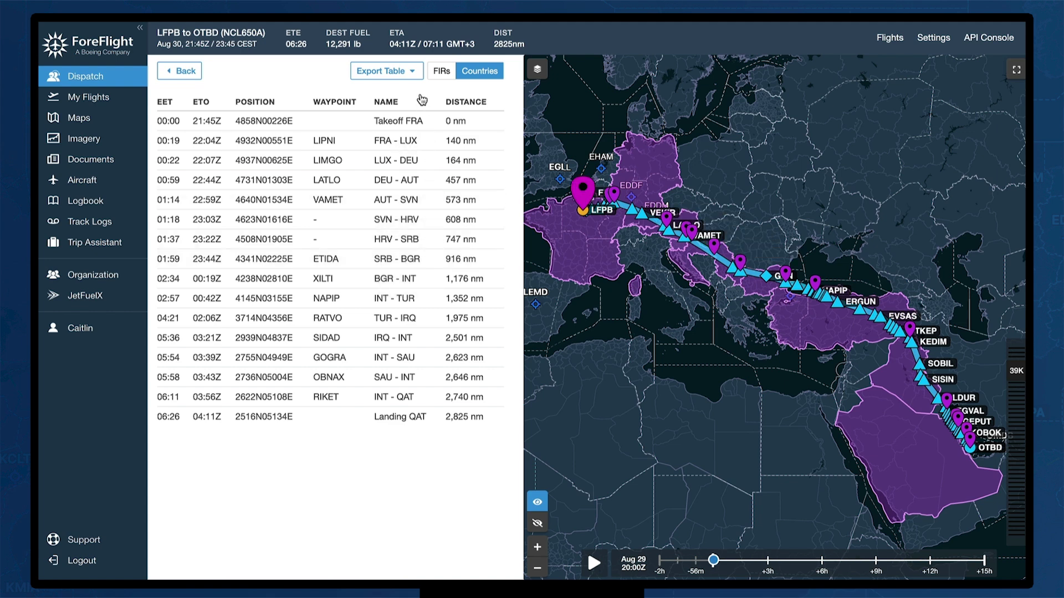
left_click(415, 72)
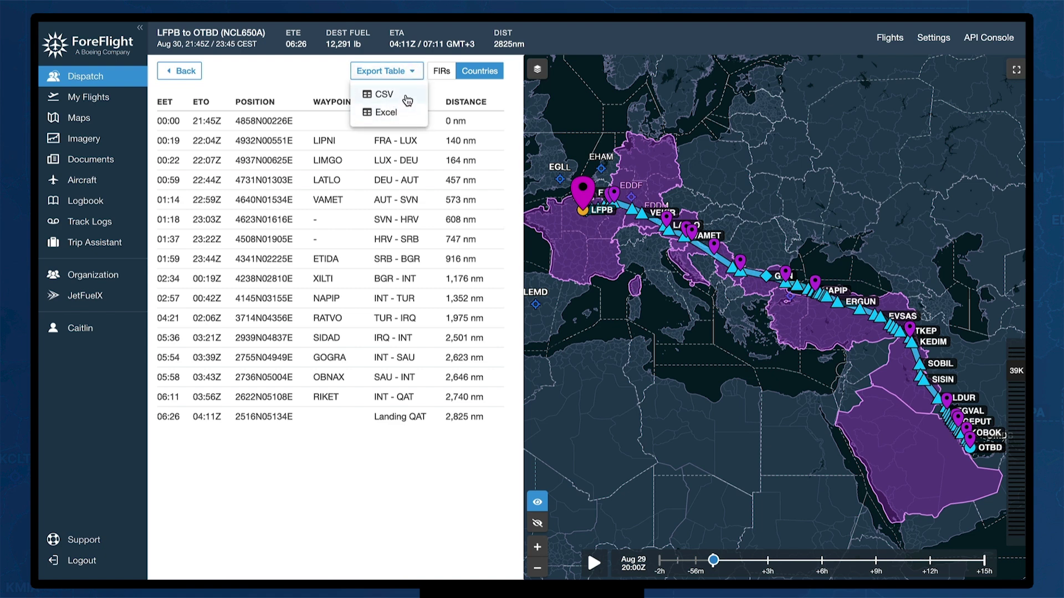
left_click(278, 75)
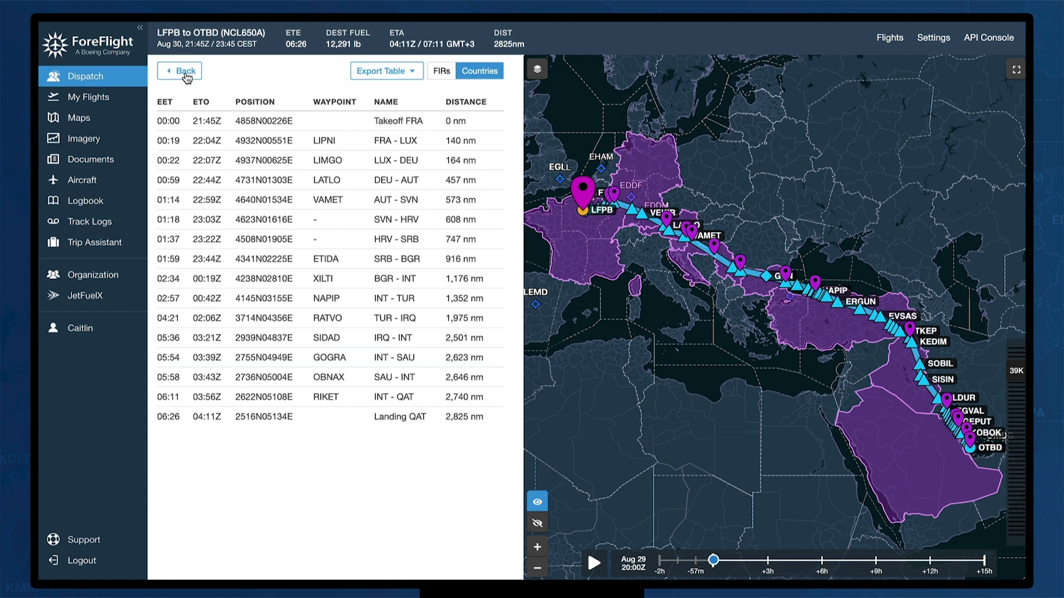
left_click(169, 76)
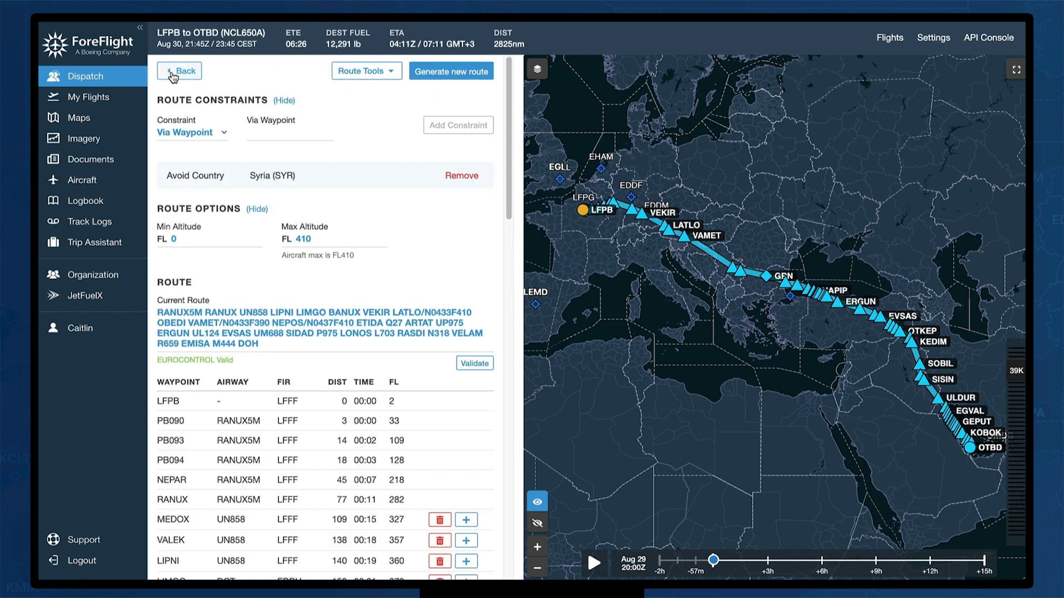
Move from the flight overview through weight and balance to runway analysis
left_click(172, 79)
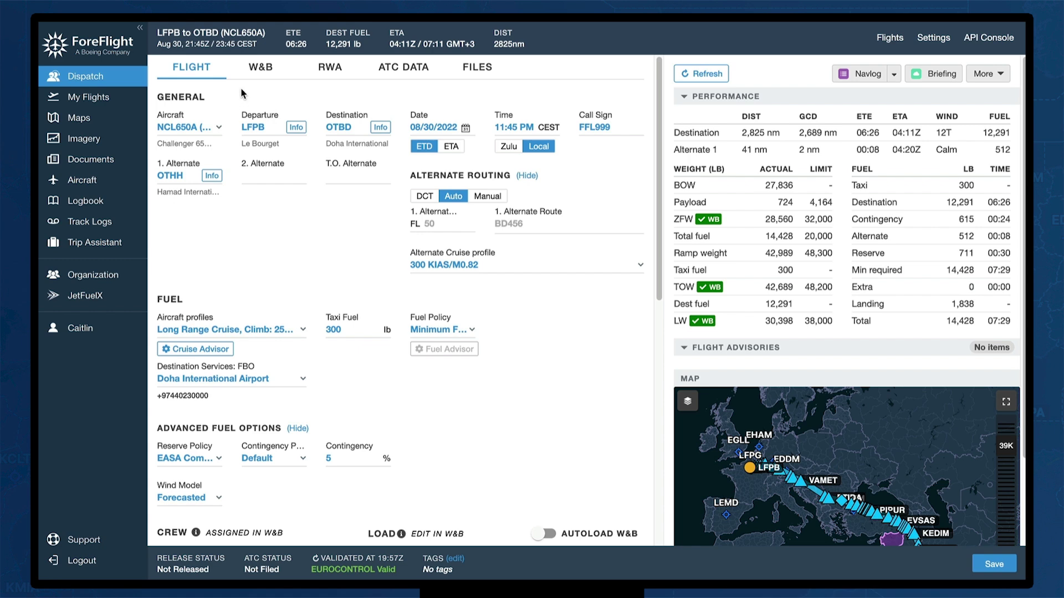
left_click(263, 71)
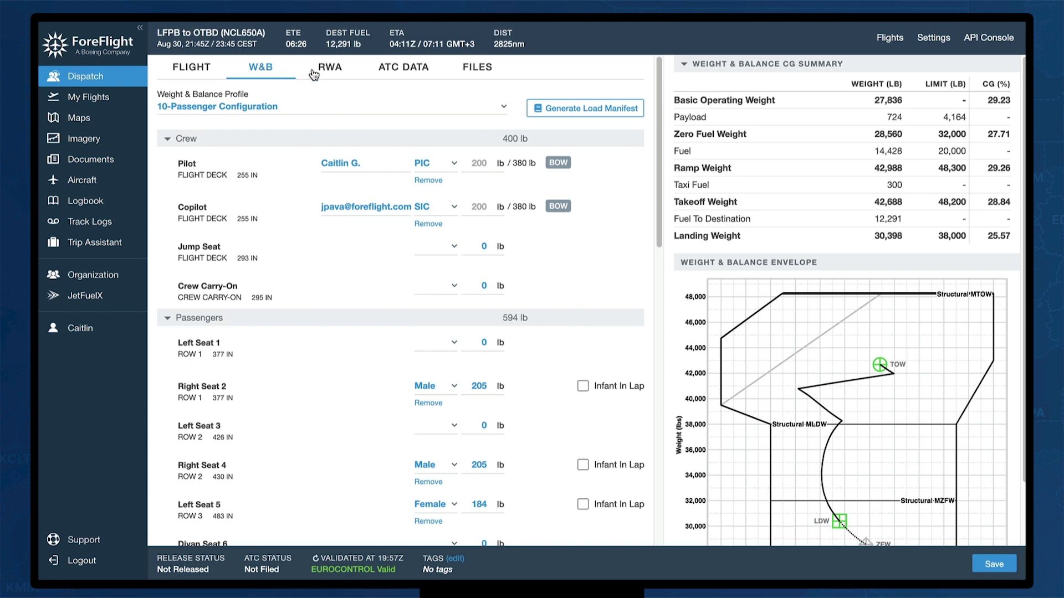
left_click(330, 70)
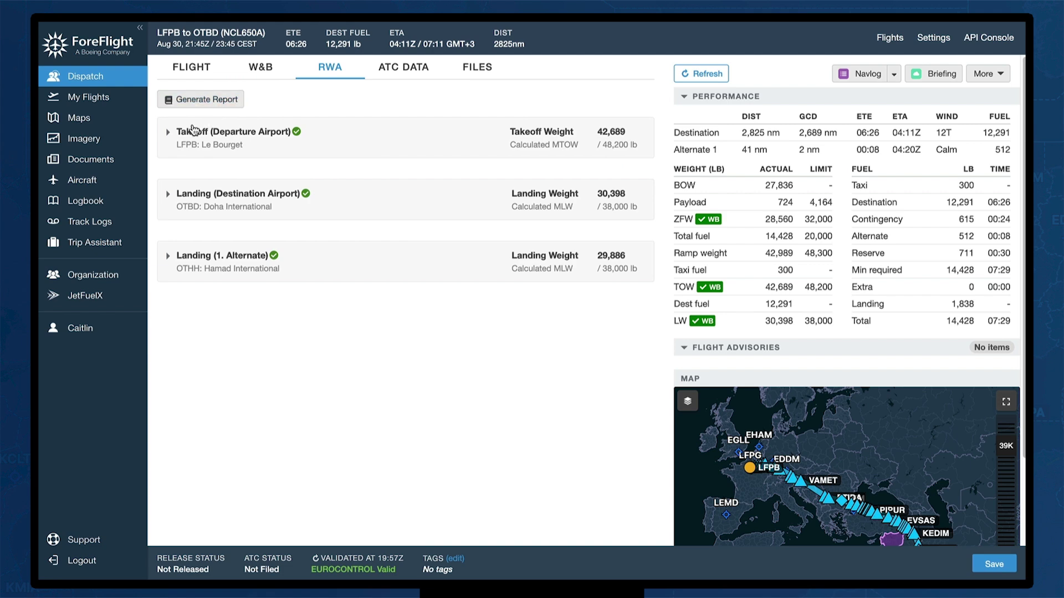
Review the LFPB takeoff analysis table, then collapse the takeoff section
left_click(168, 135)
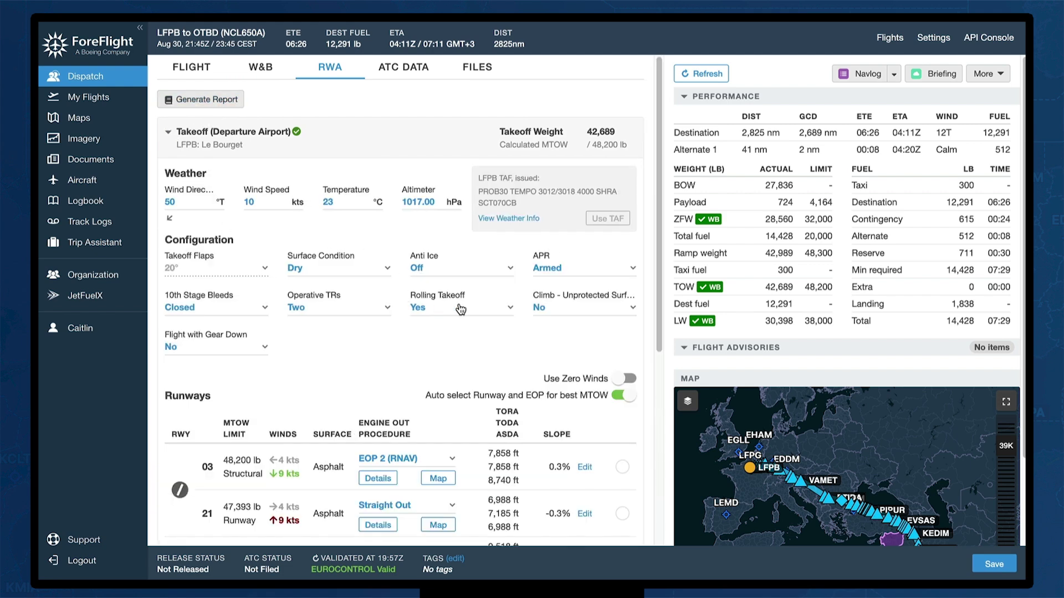
scroll(544, 312, "down", 3)
scroll(543, 312, "down", 2)
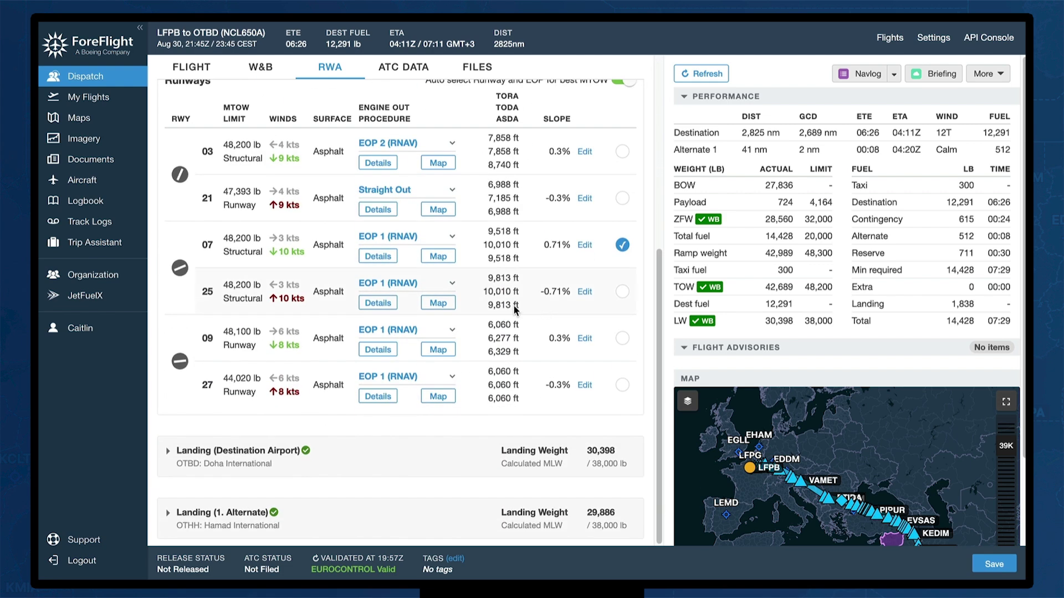
scroll(504, 274, "up", 5)
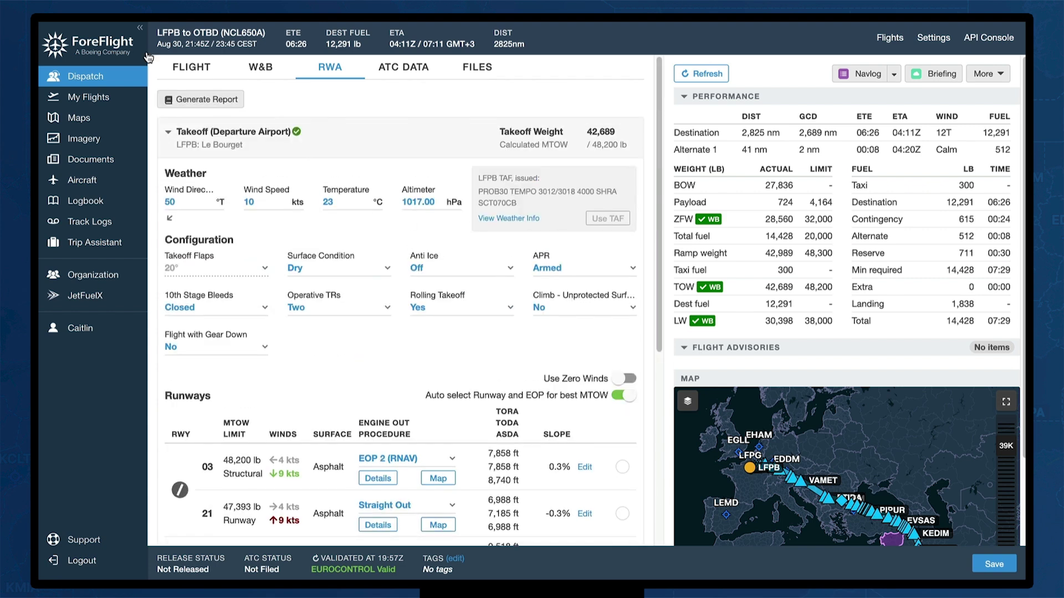
left_click(167, 133)
Enter 'FBO is Doha Express' as the dispatcher note in the flight's ATC data
left_click(404, 69)
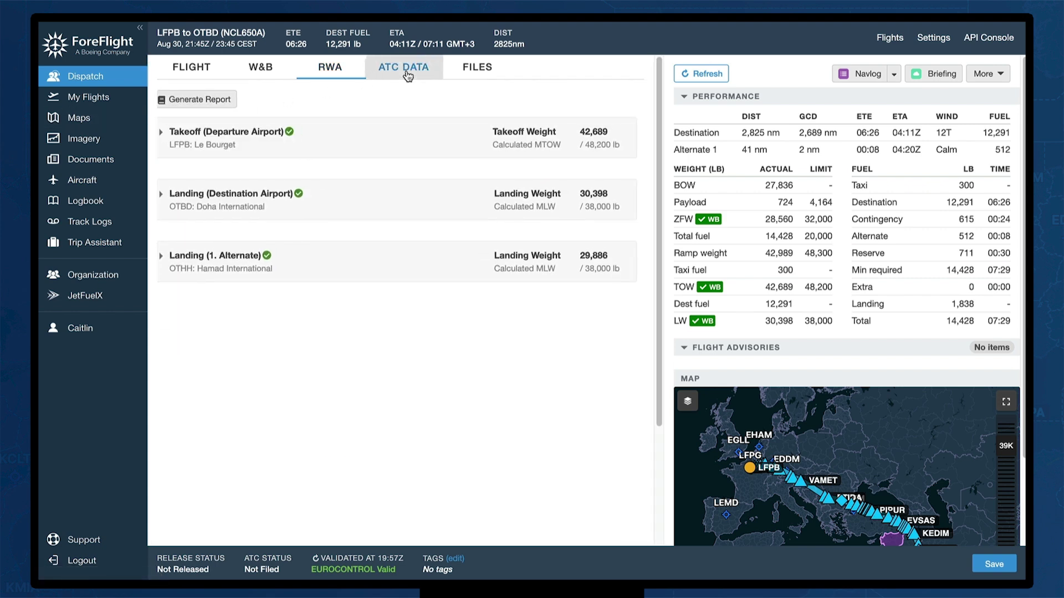
scroll(497, 288, "down", 1)
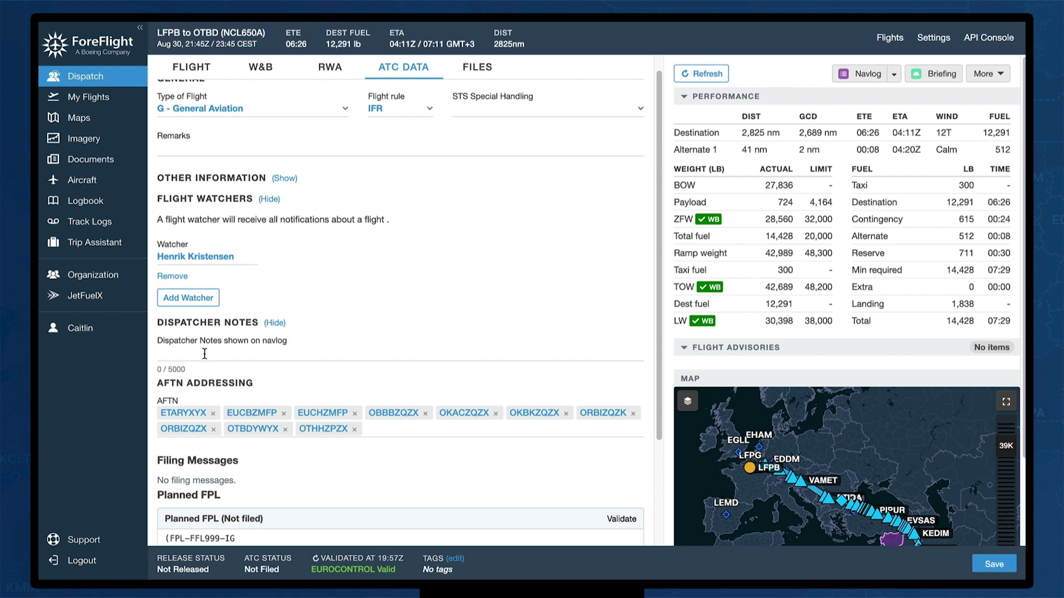
left_click(205, 354)
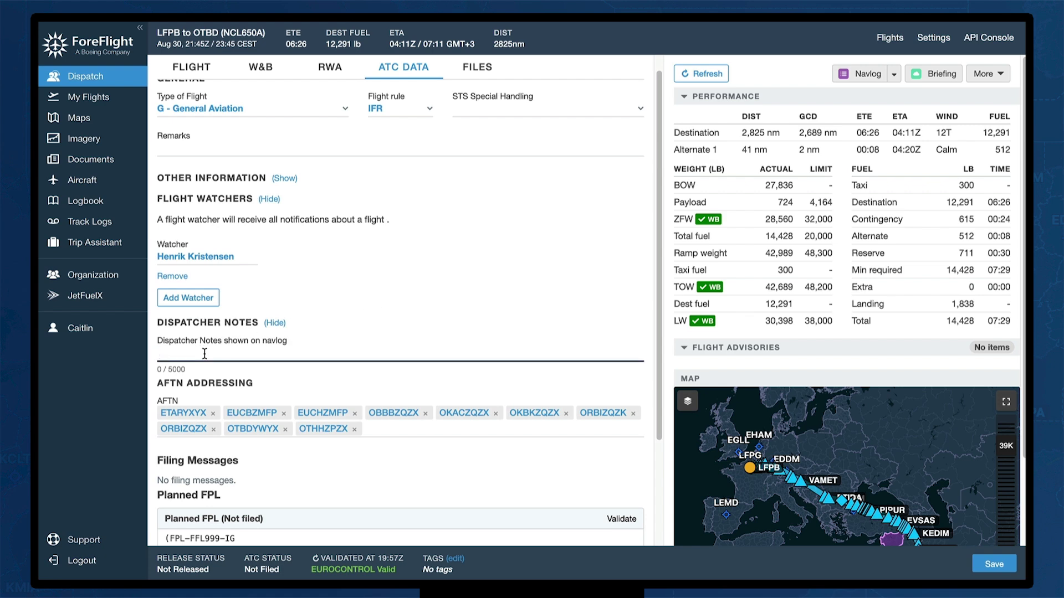
type("FBO is")
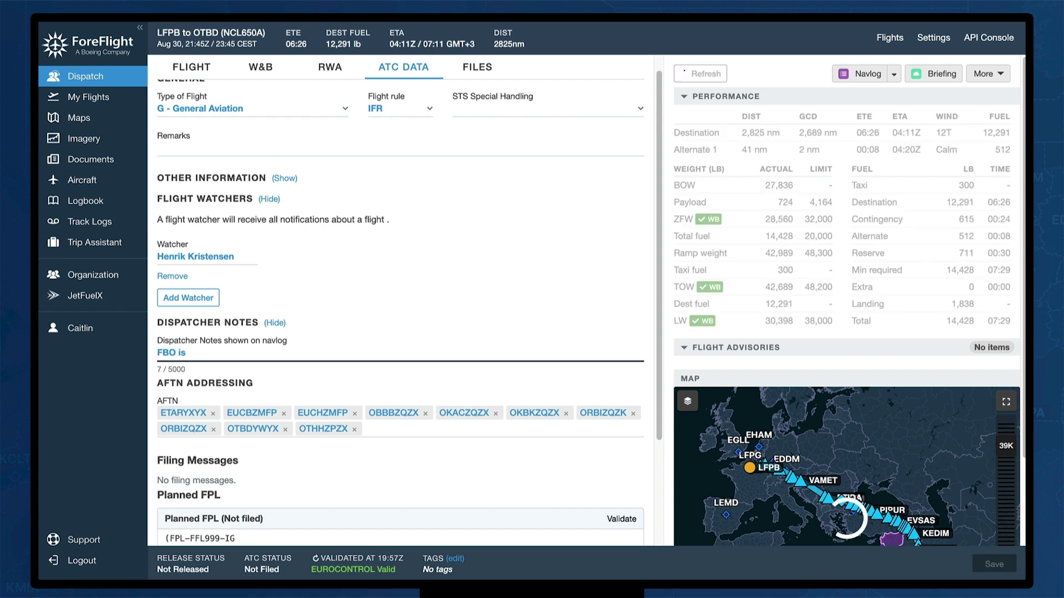
type(" Doha Expr")
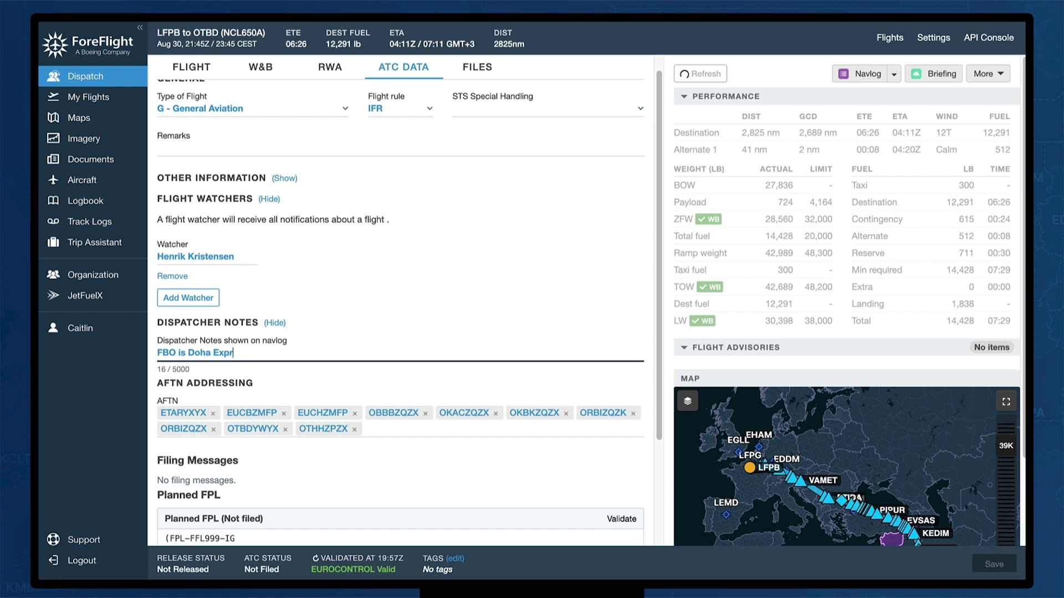
type("ess")
left_click(435, 318)
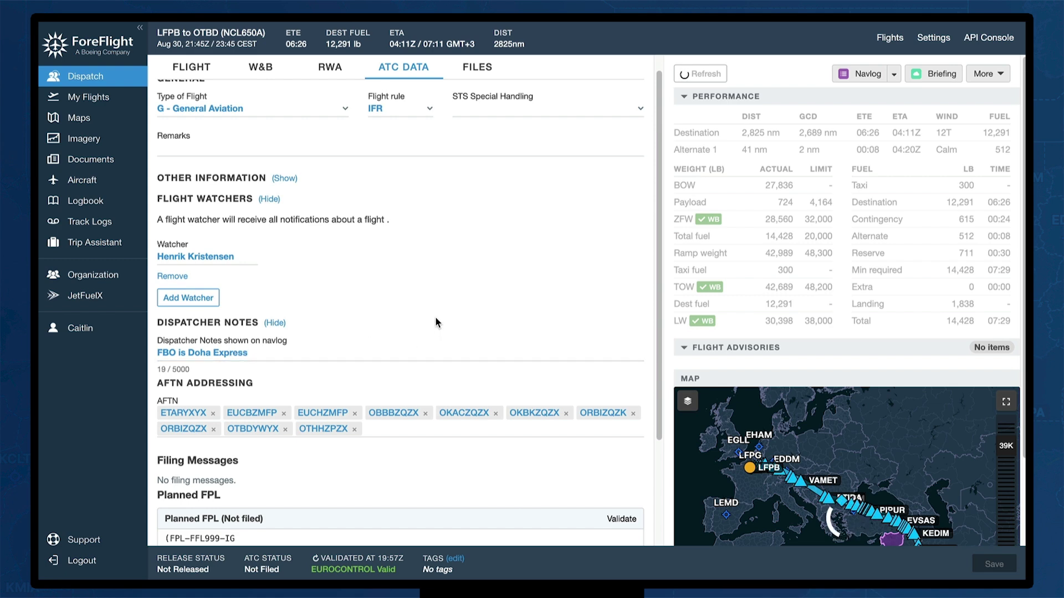
scroll(438, 320, "down", 3)
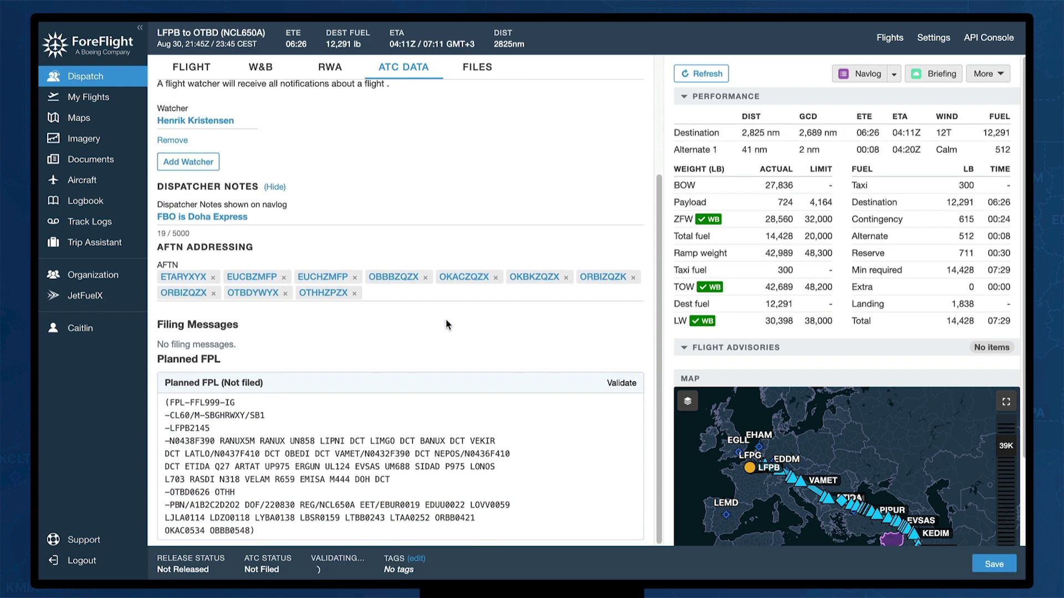
left_click(481, 65)
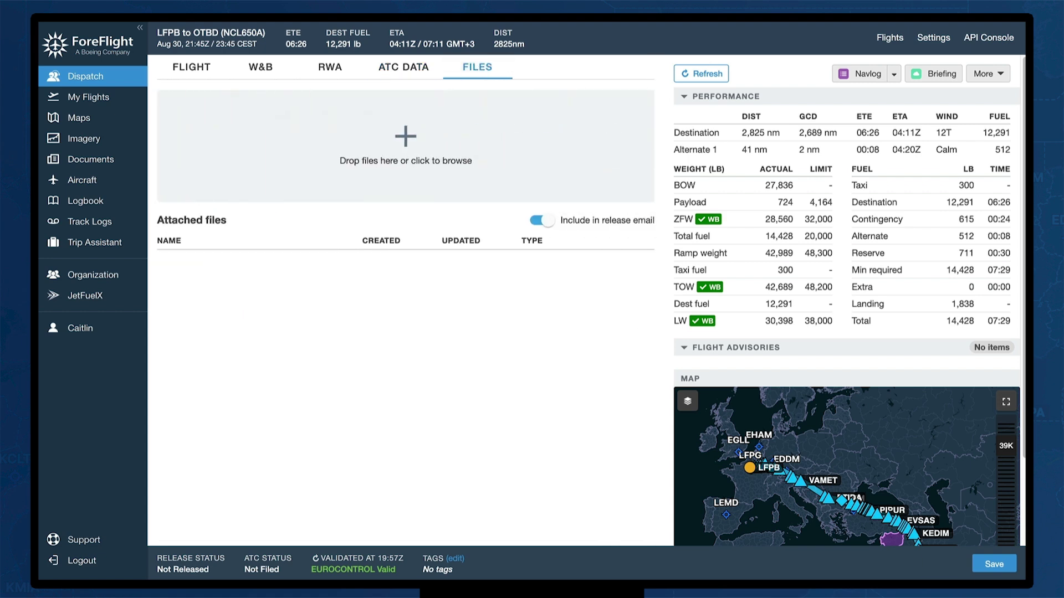
Attach the GENDEC EU PDF to the LFPB–OTBD flight and save the flight with the upload
left_click_drag(428, 265, 517, 171)
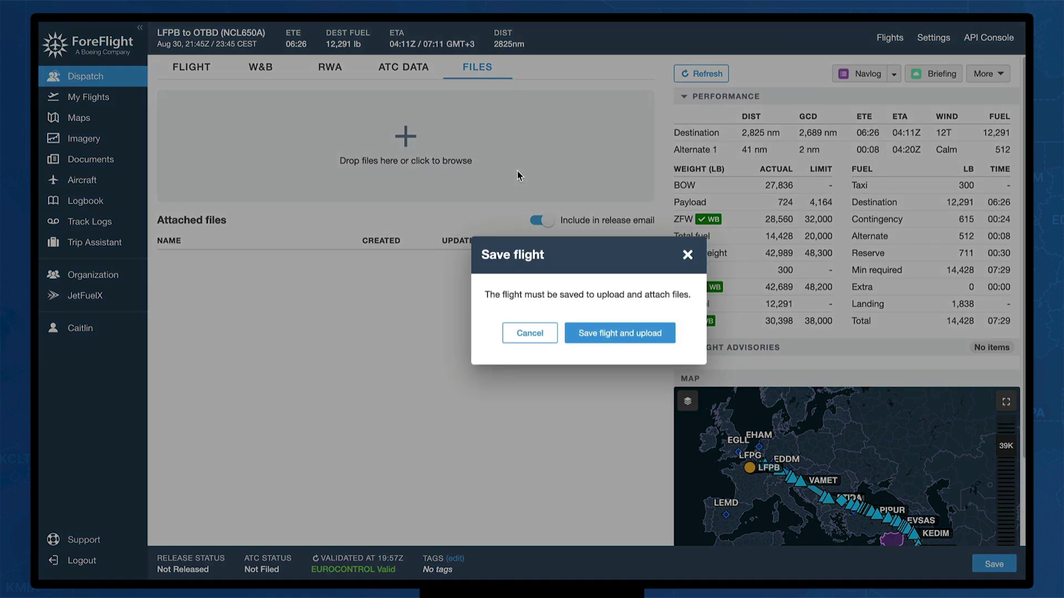
left_click(627, 333)
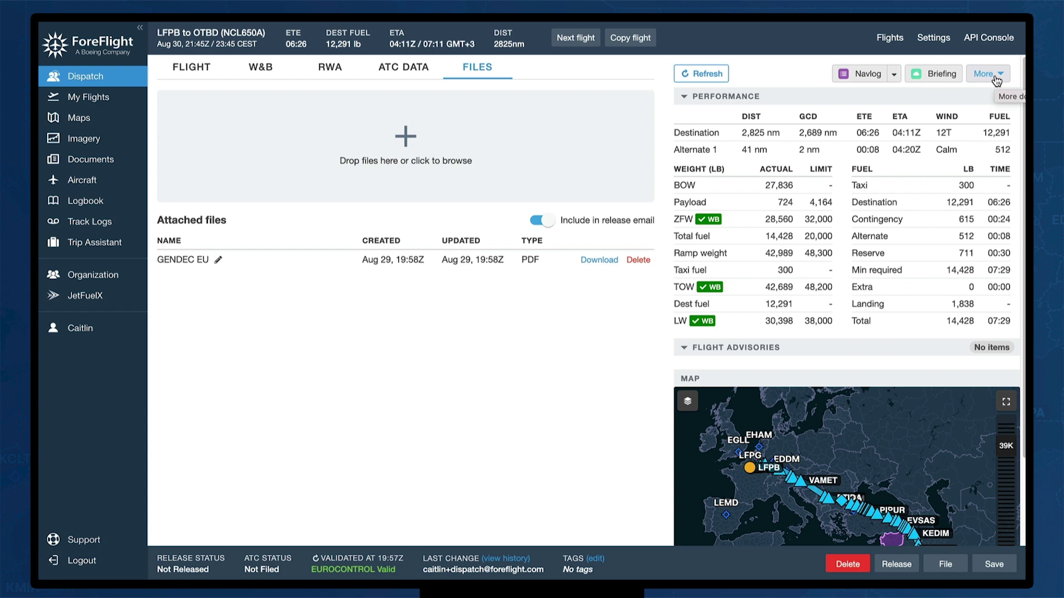
left_click(1003, 568)
Give the flight trip ID FFL9012 and the tag CUSTOMER AB
left_click(598, 565)
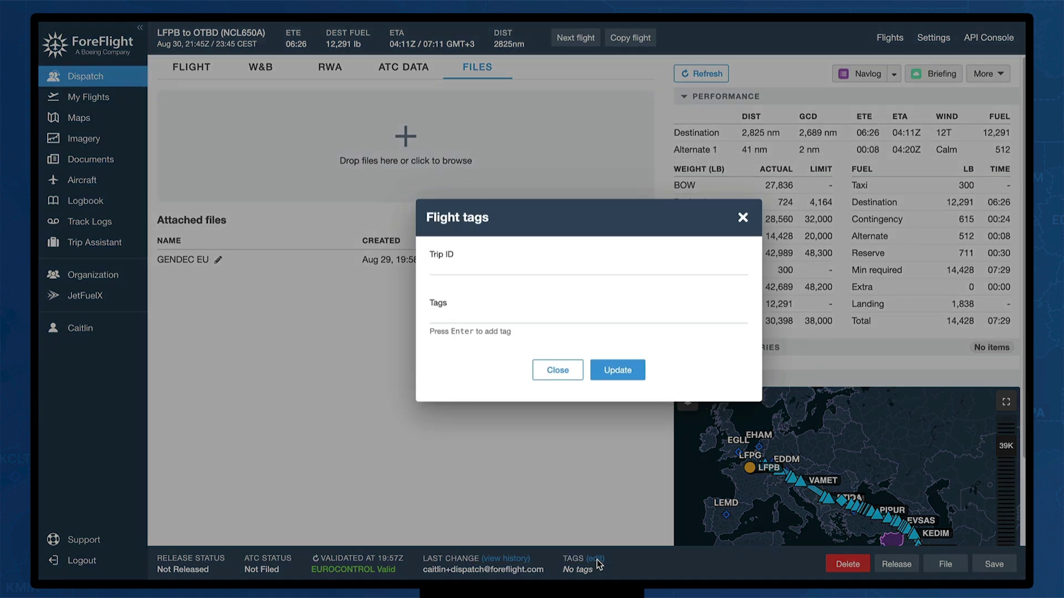
left_click(448, 275)
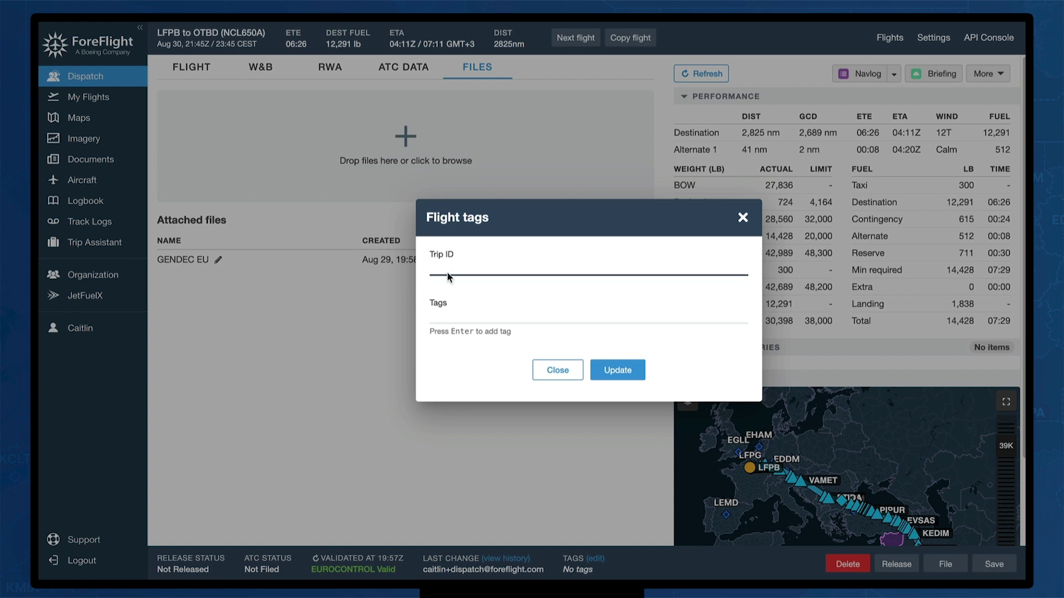
type("FFL")
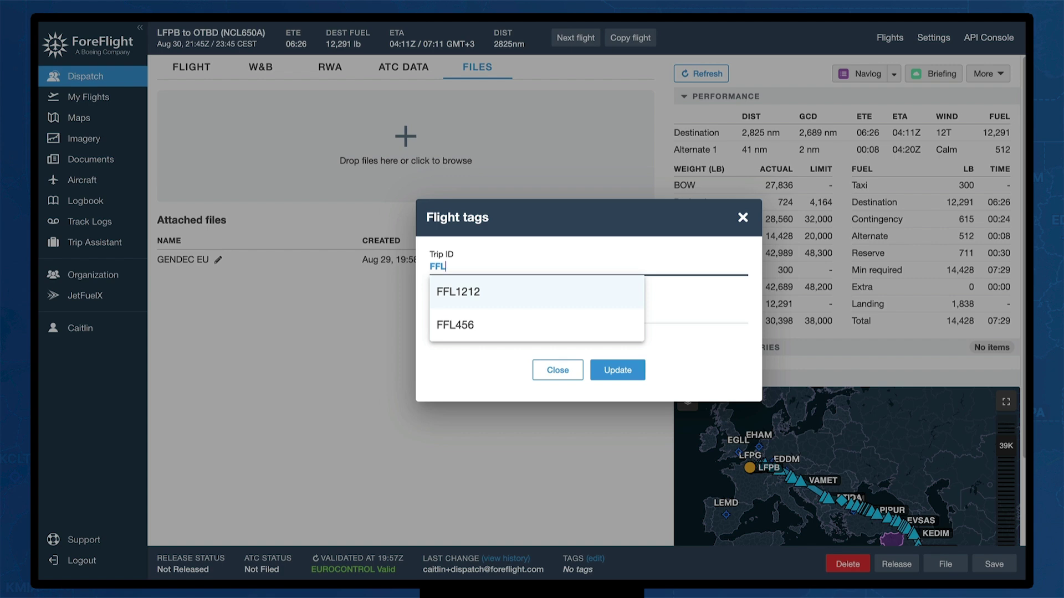
type("9012")
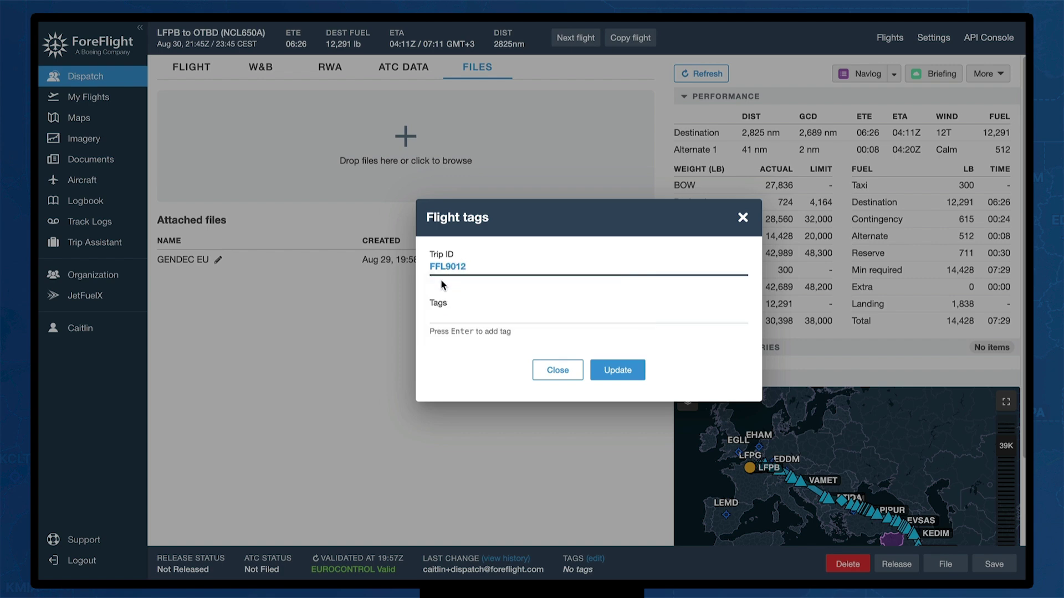
left_click(443, 315)
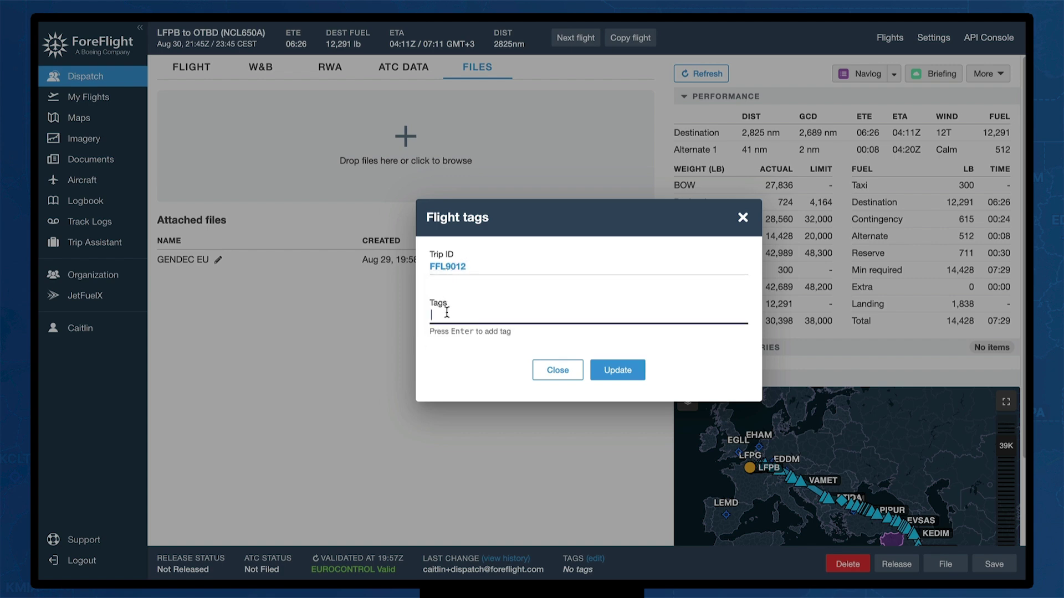
type("CUSTOMER")
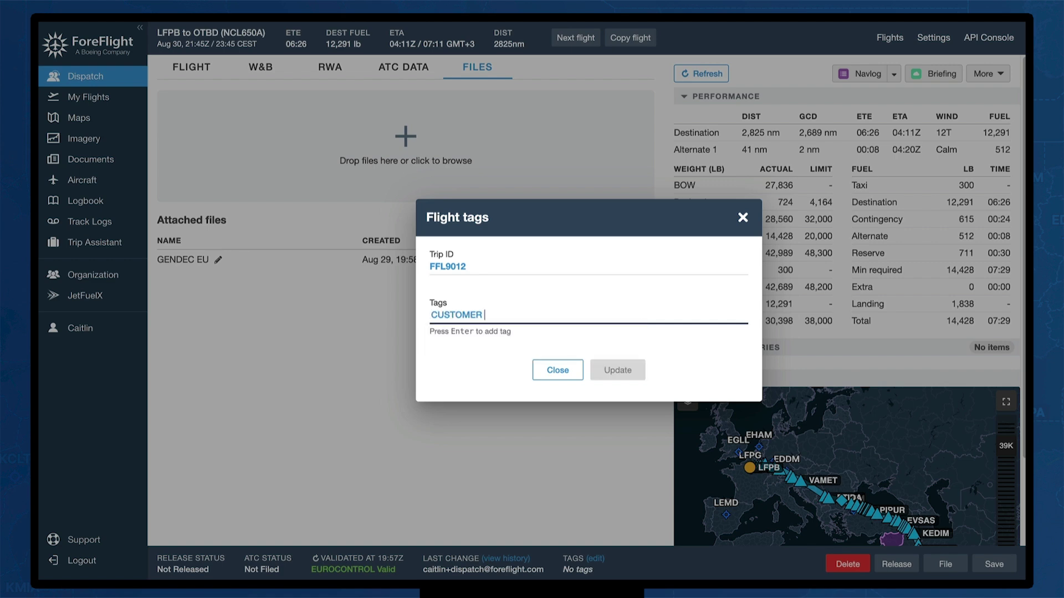
type(" AB")
key("Return")
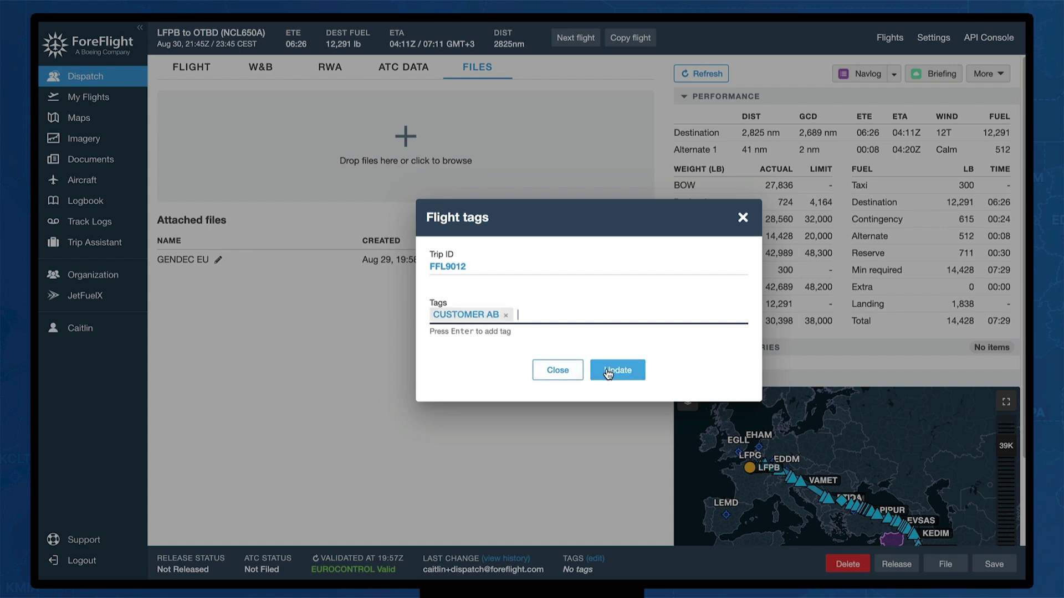
left_click(613, 370)
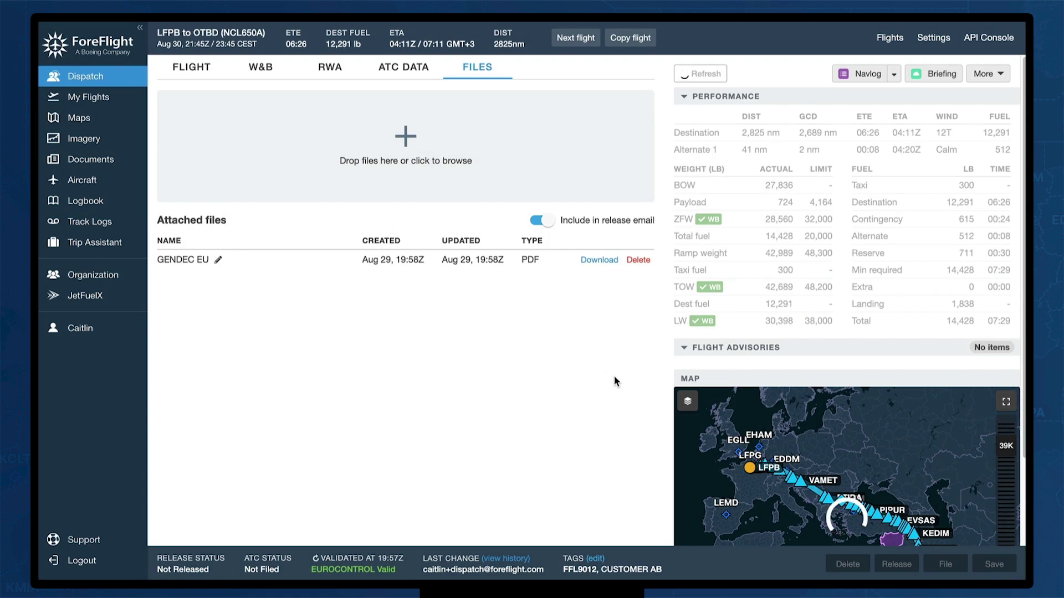
Save the tagged flight and release it to the crew as editable
left_click(998, 564)
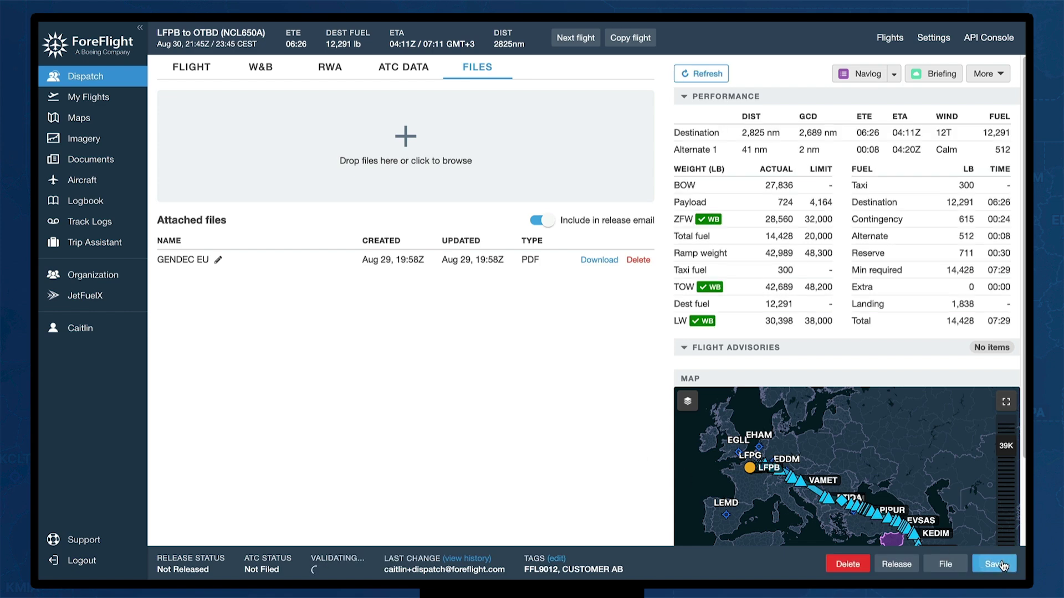
left_click(897, 565)
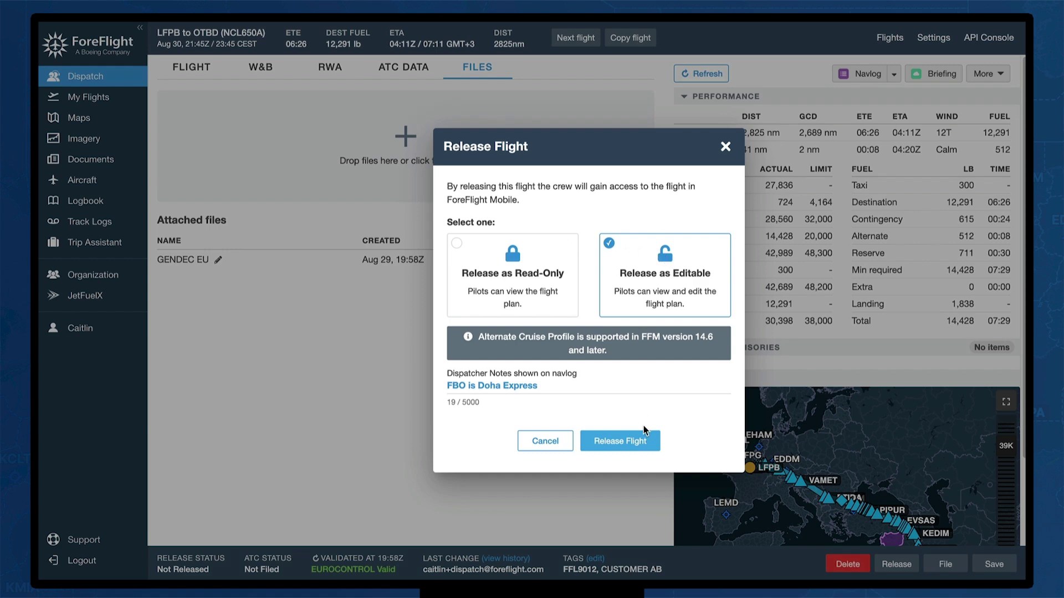
left_click(632, 448)
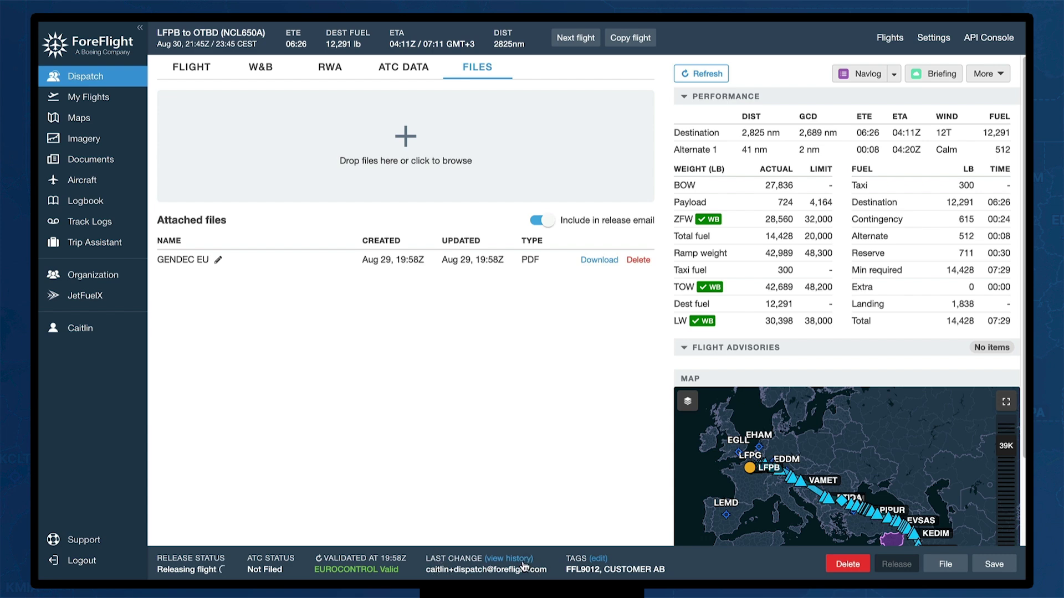
Review the Created event's change details in the flight history, then close the history
left_click(523, 559)
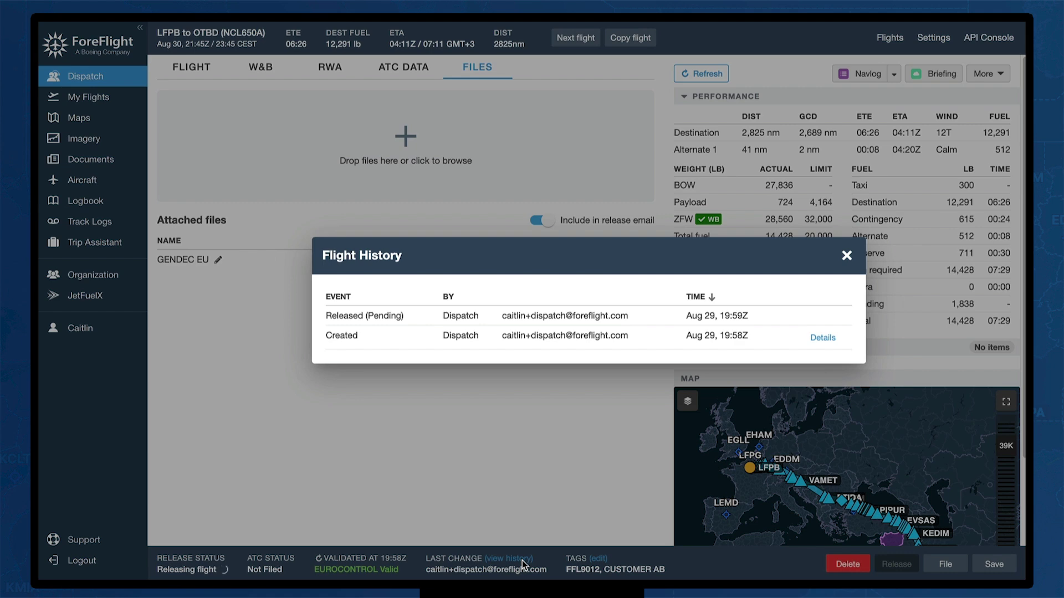
left_click(822, 337)
scroll(817, 337, "down", 10)
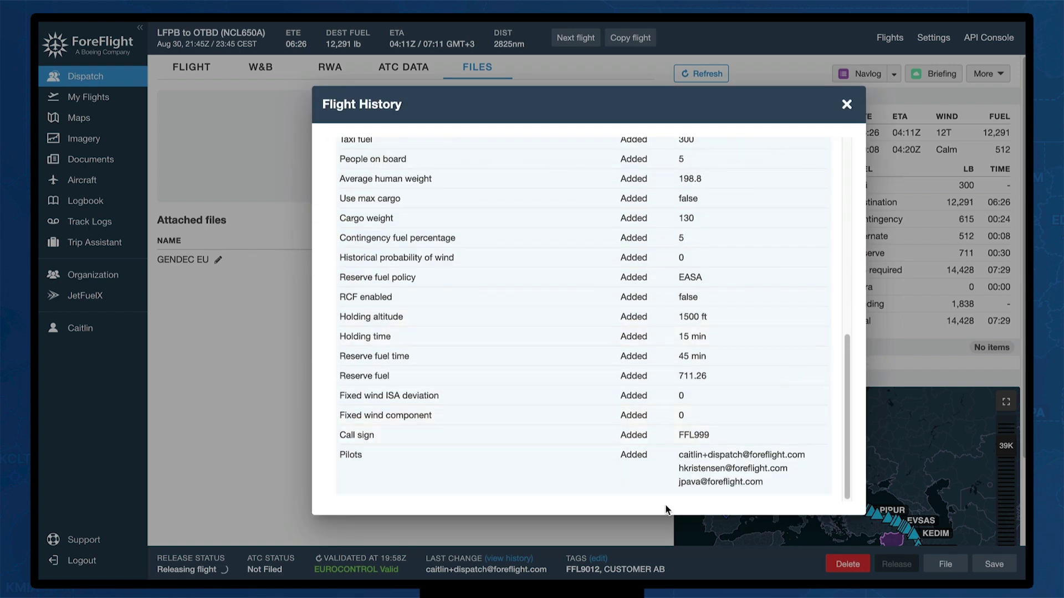
scroll(656, 473, "up", 3)
scroll(658, 476, "up", 5)
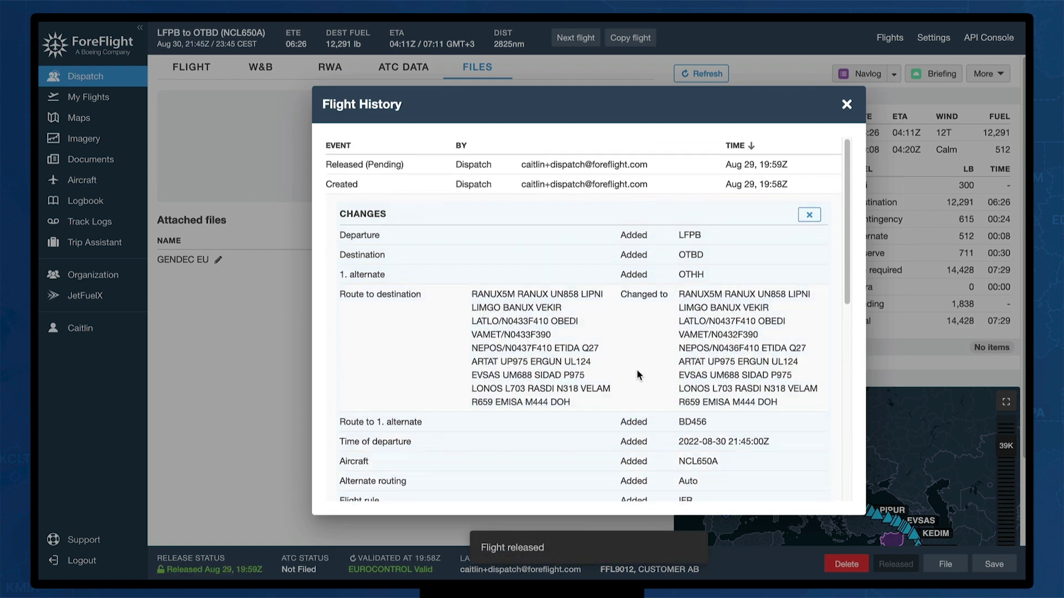
left_click(810, 215)
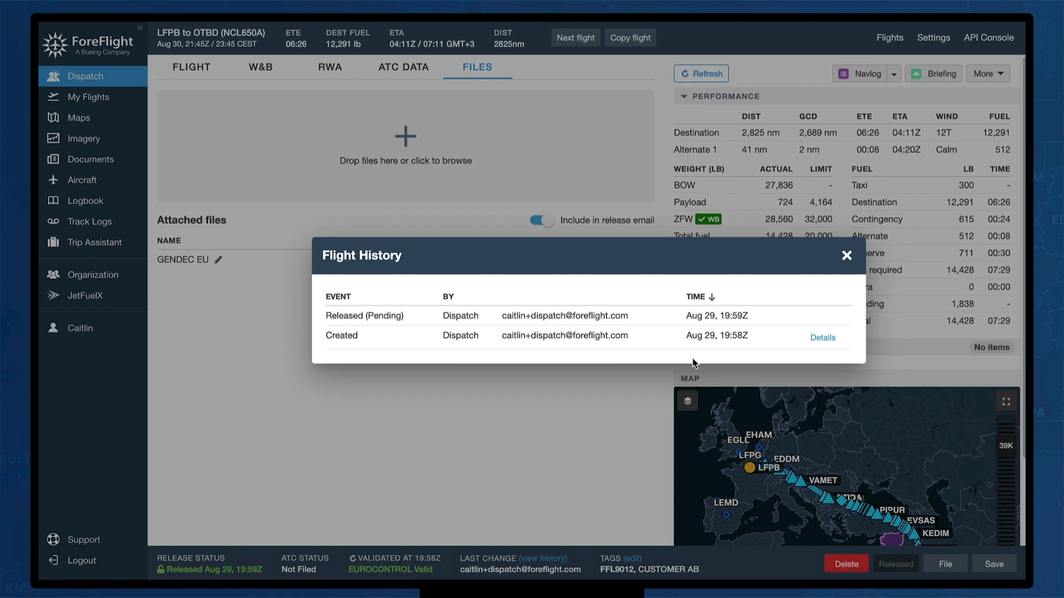
left_click(847, 256)
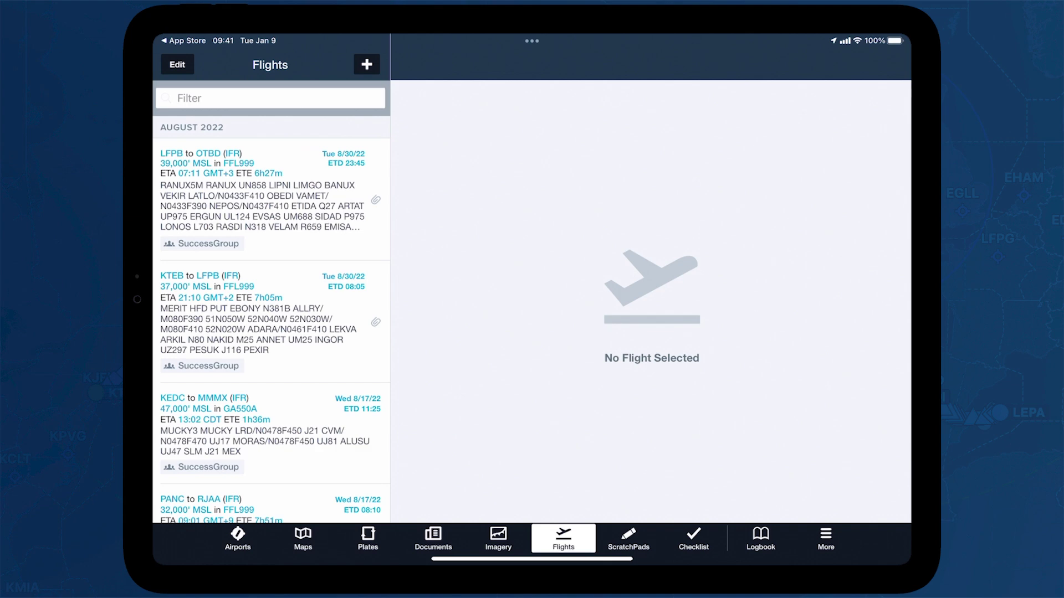
Open the KTEB–LFPB flight in ForeFlight Mobile, check its attached files, and return to its details
left_click(295, 316)
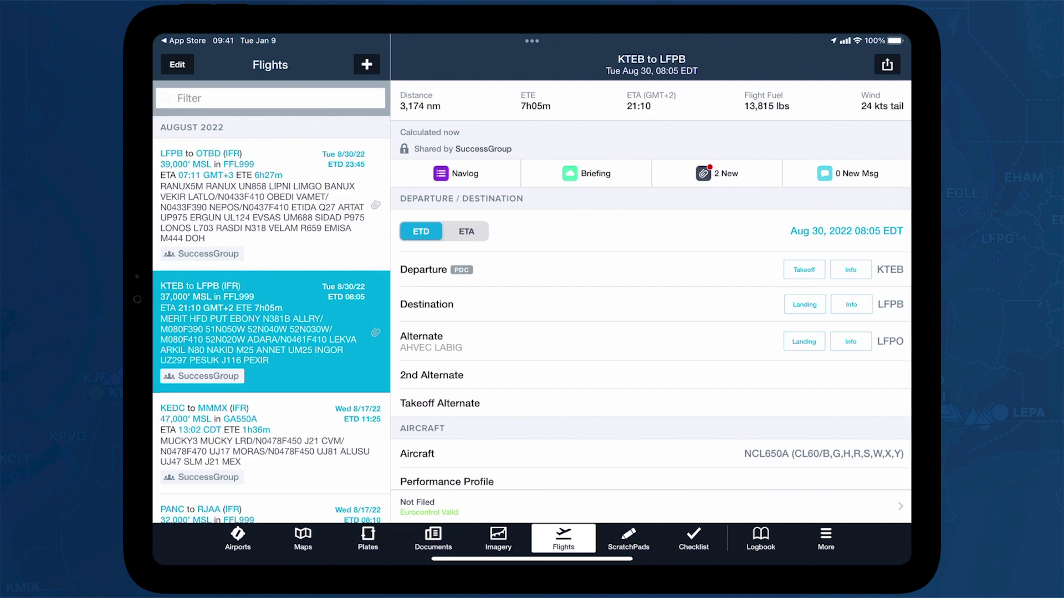
left_click(734, 173)
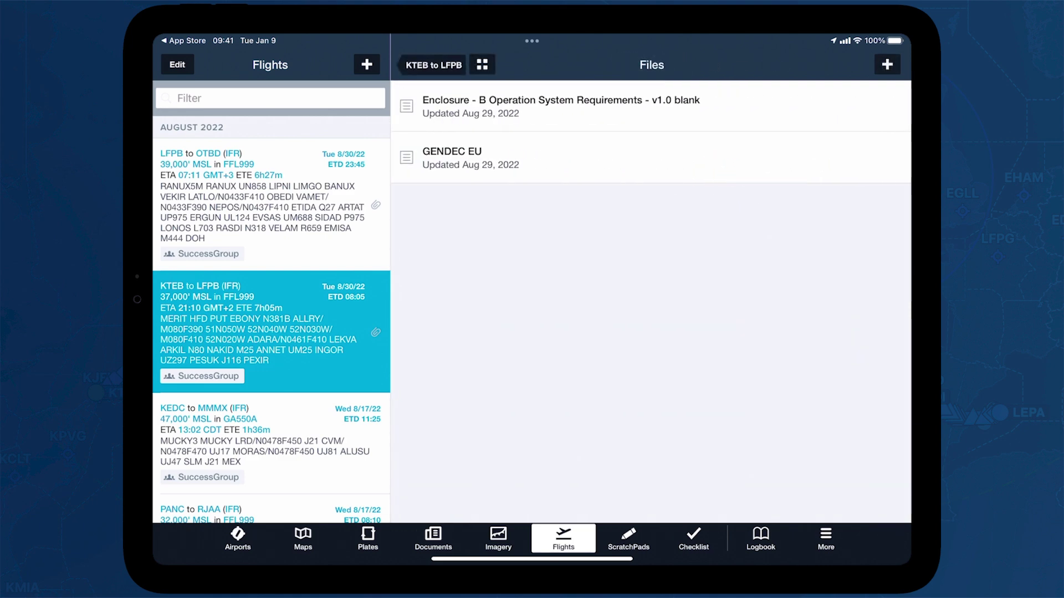
left_click(429, 64)
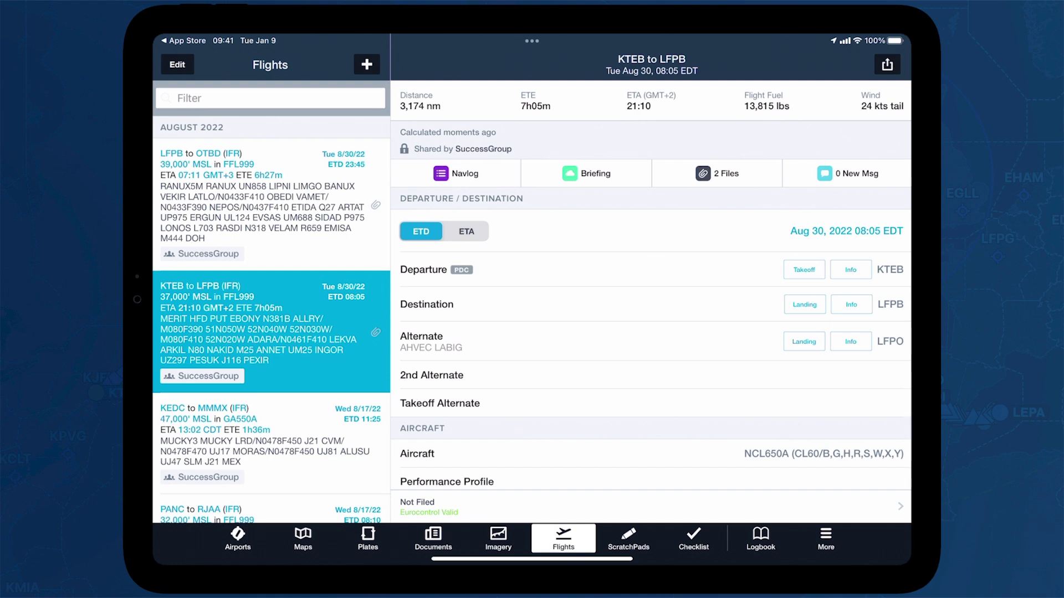
left_click(804, 270)
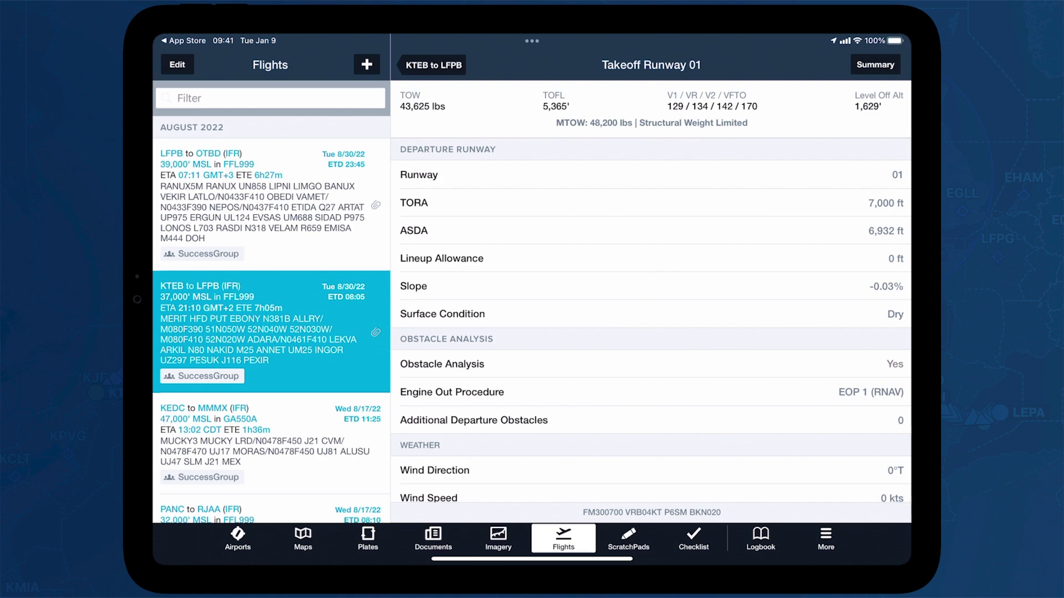
left_click_drag(671, 389, 682, 65)
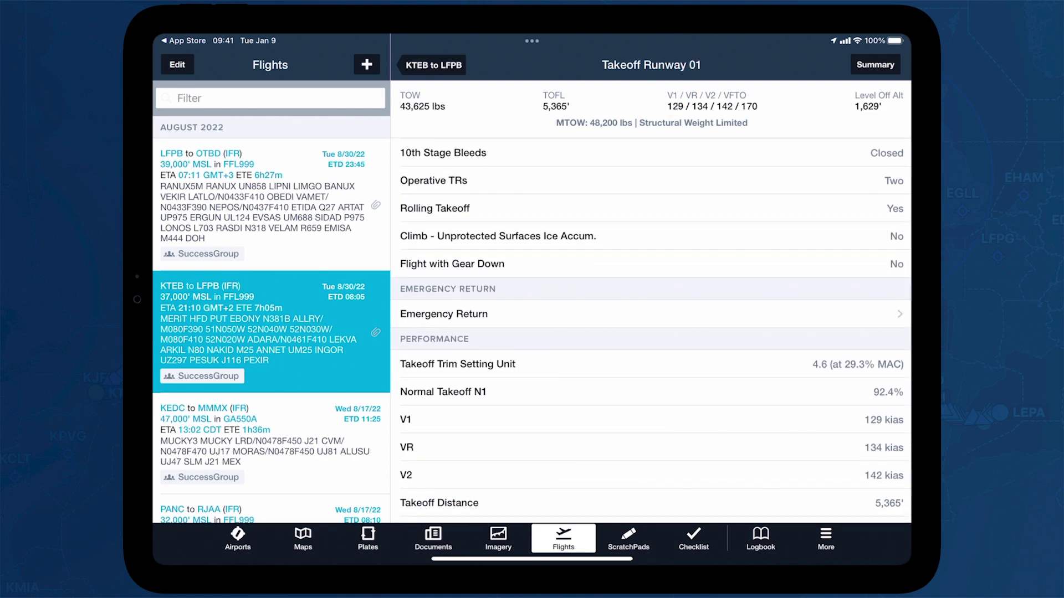
left_click_drag(664, 377, 693, 247)
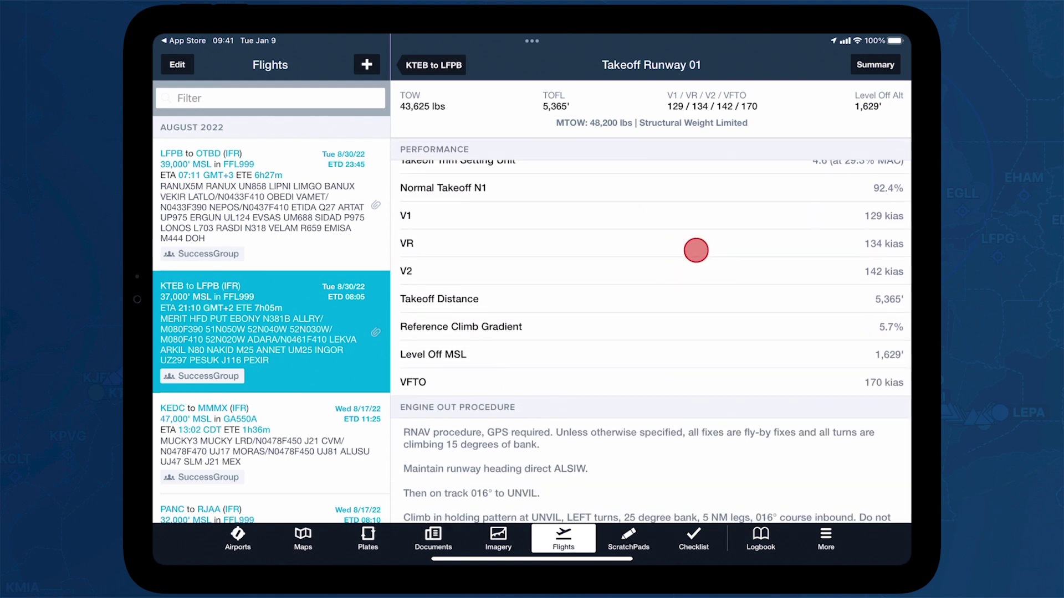
left_click(870, 60)
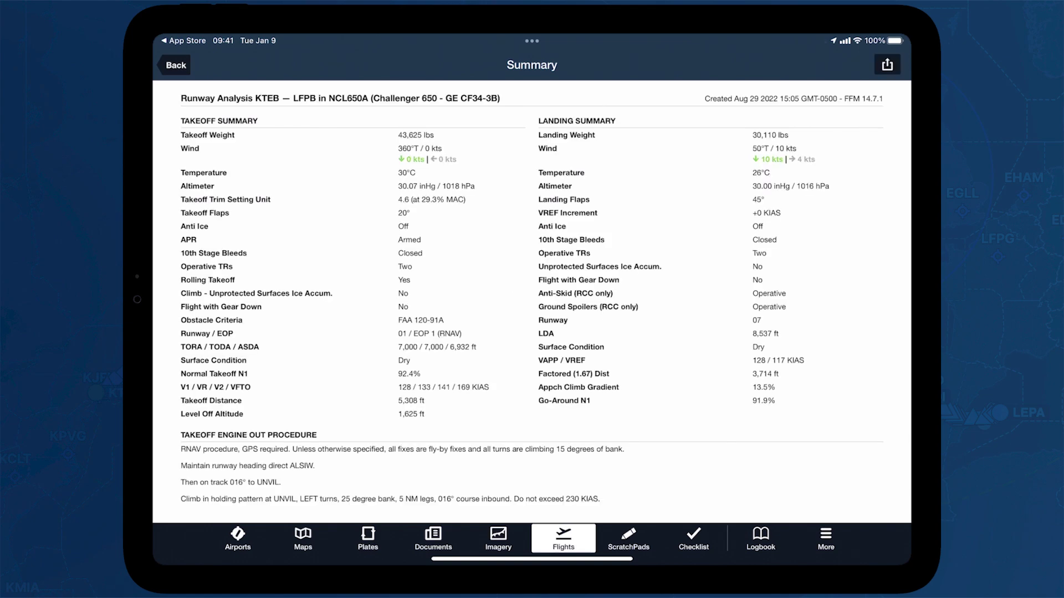
left_click_drag(633, 333, 643, 114)
left_click_drag(632, 361, 628, 138)
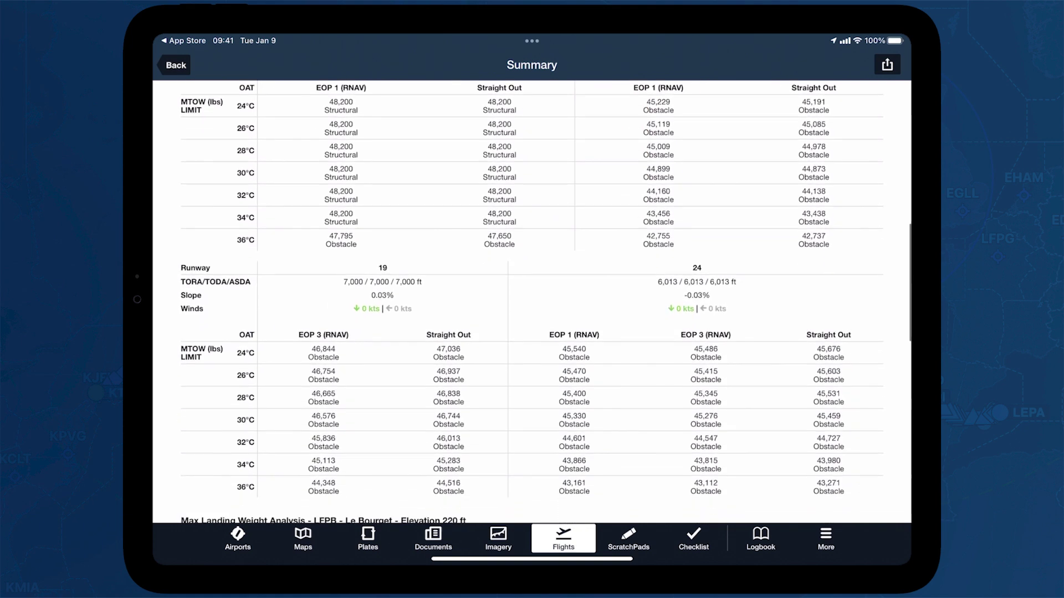
left_click(175, 63)
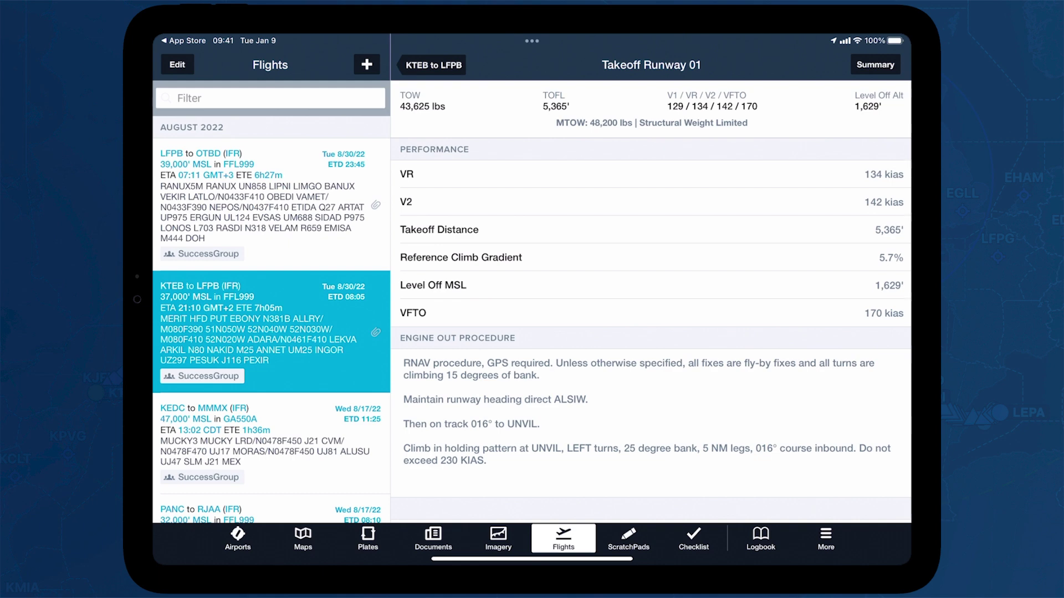
left_click(425, 65)
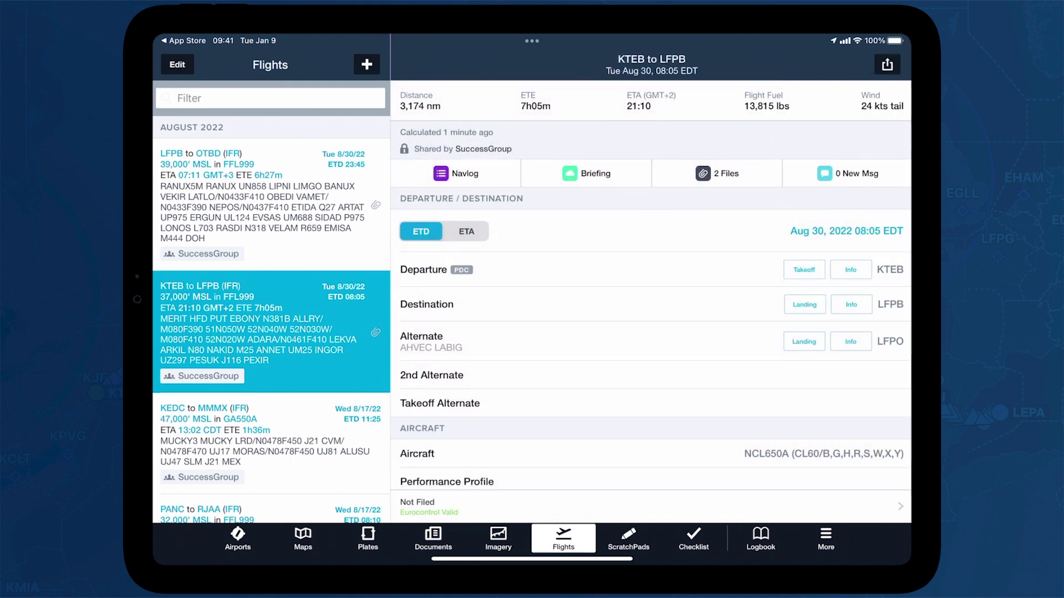
Display the LFPB–OTBD flight's route on the map, with the FPL panel hidden and the map zoomed
left_click(271, 214)
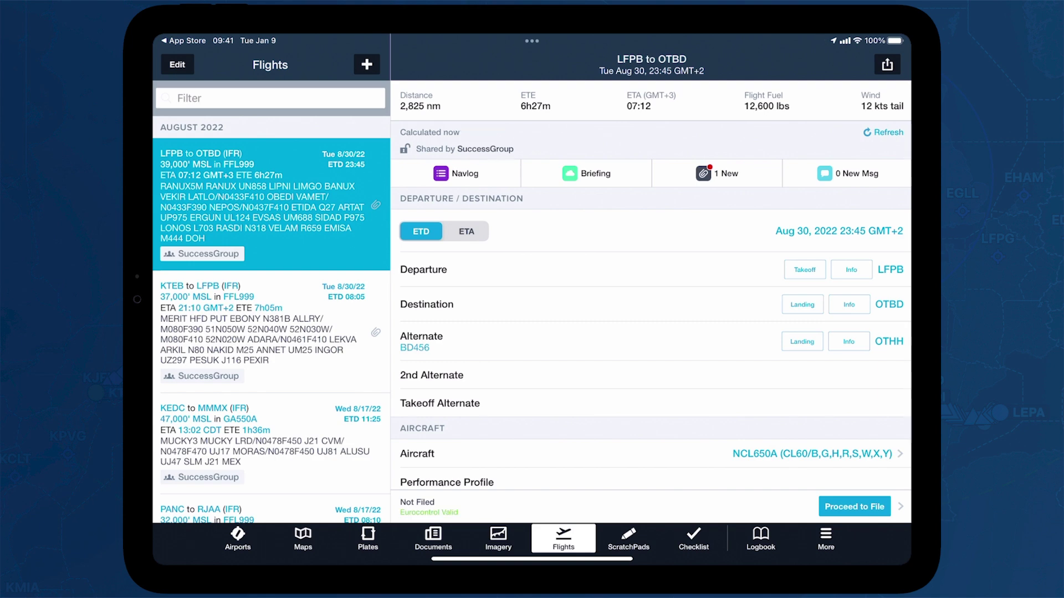
left_click(887, 64)
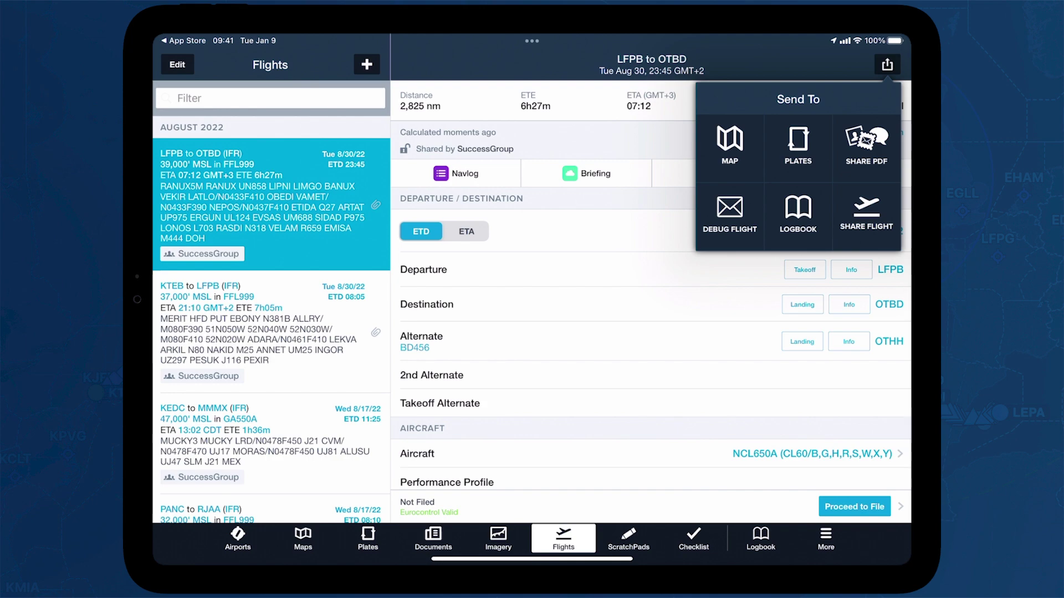
left_click(729, 145)
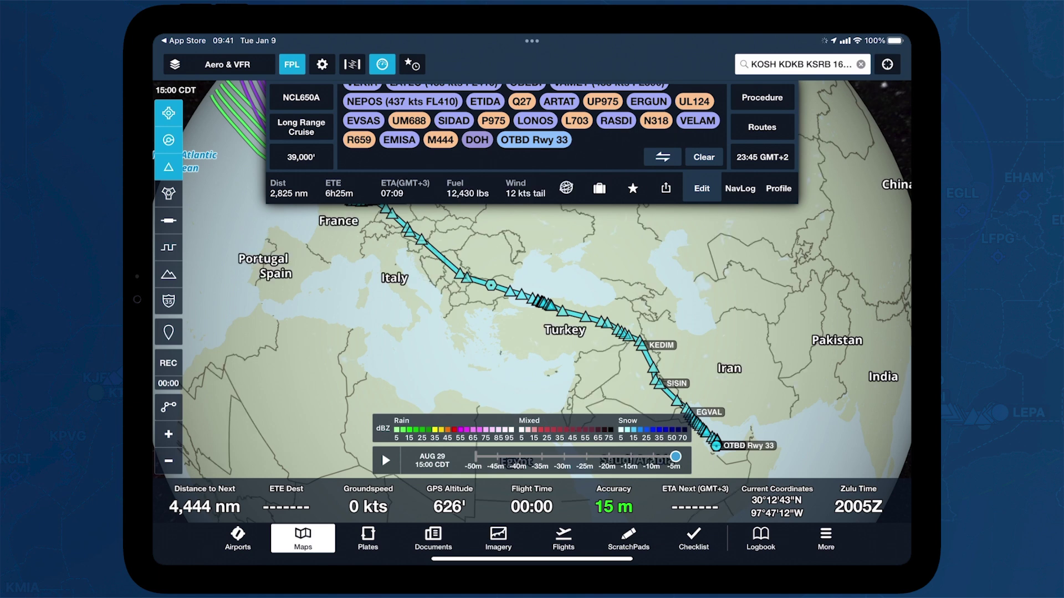
scroll(554, 305, "down", 3)
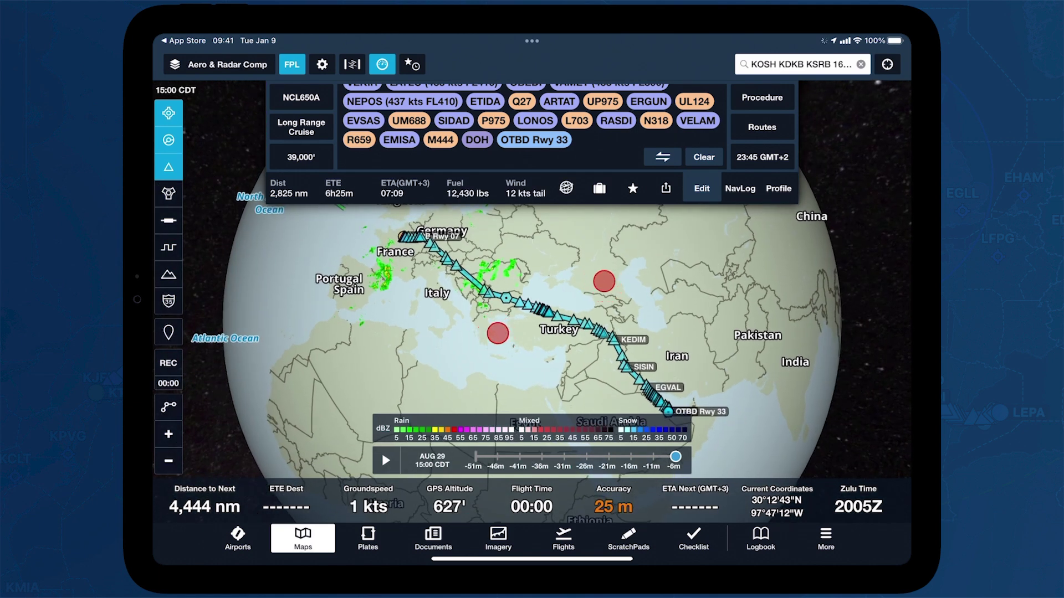
left_click(296, 64)
scroll(574, 297, "up", 5)
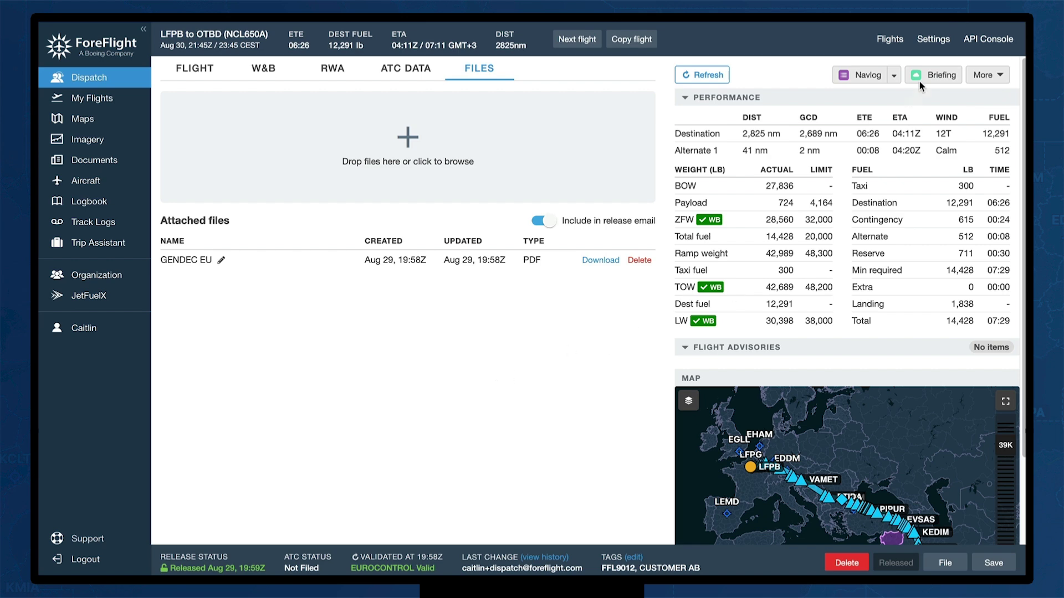
Bring up the Operational Rules list in Dispatch Settings
left_click(932, 41)
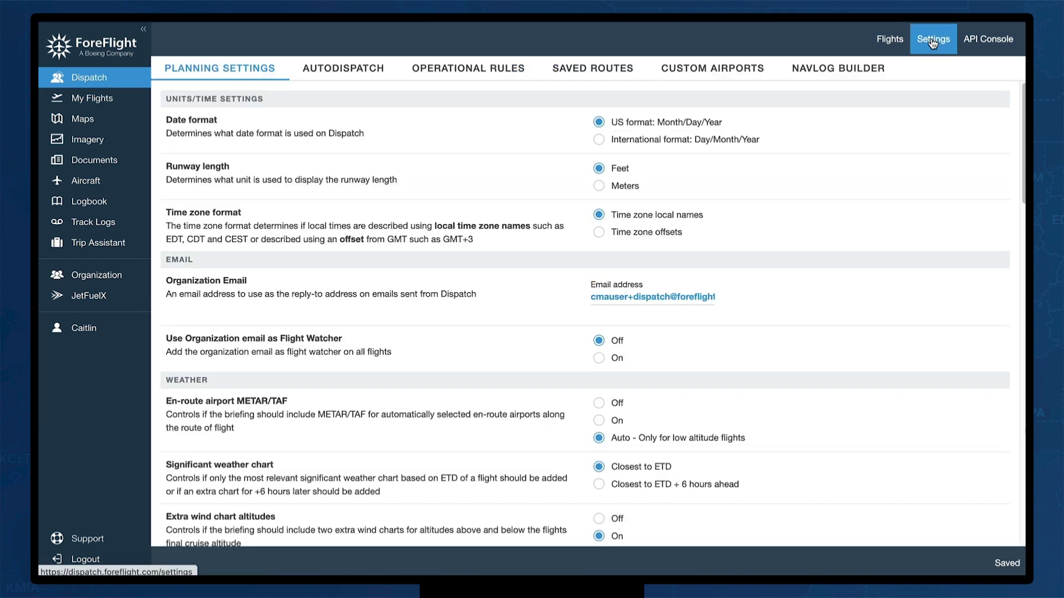
left_click(485, 71)
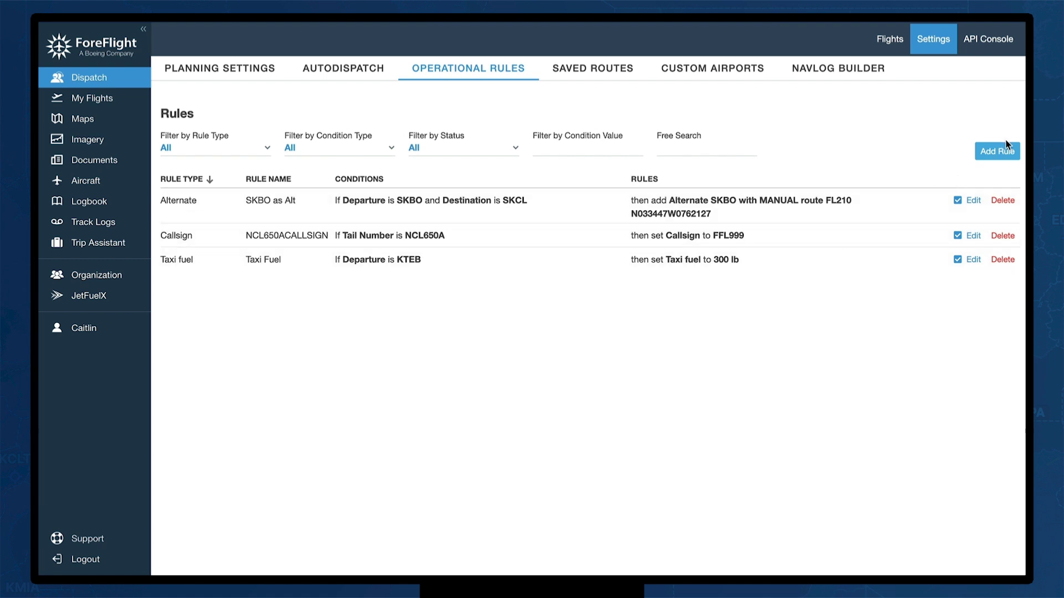
Add a Custom navlog rule that always uses the International navlog
left_click(1007, 155)
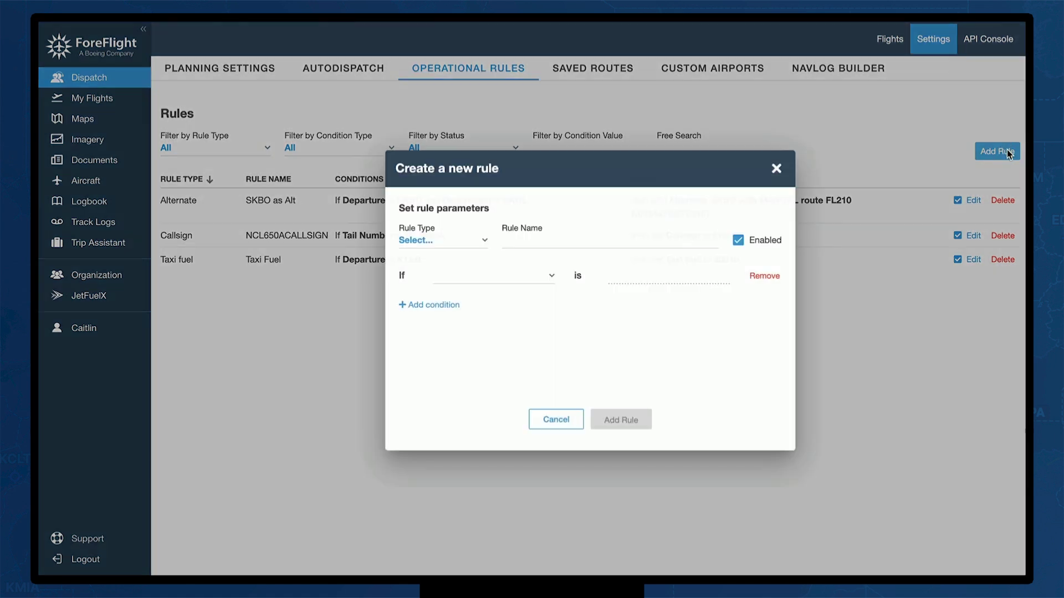
left_click(477, 238)
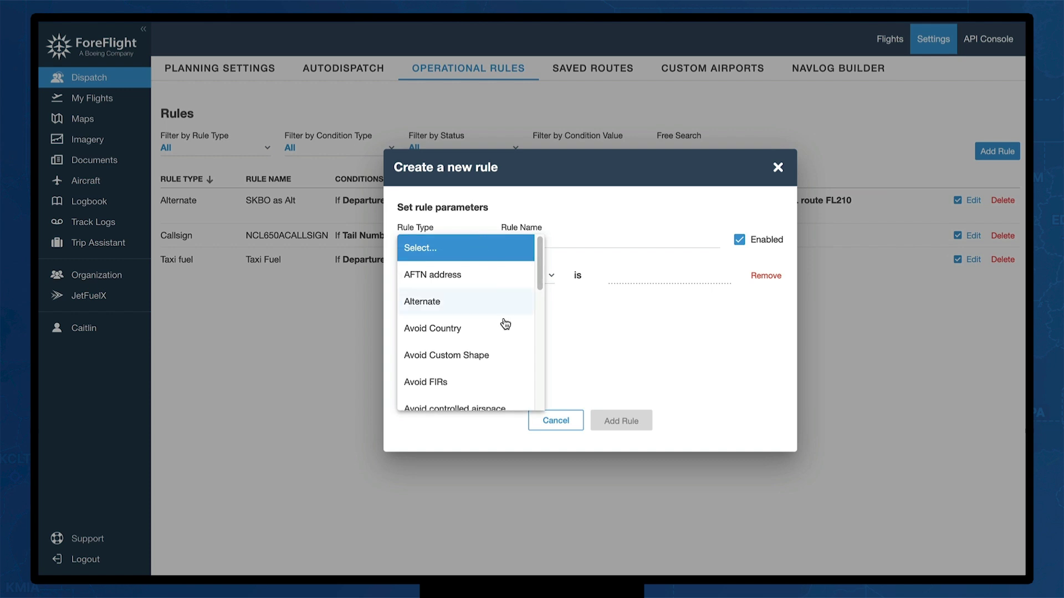
scroll(504, 328, "down", 2)
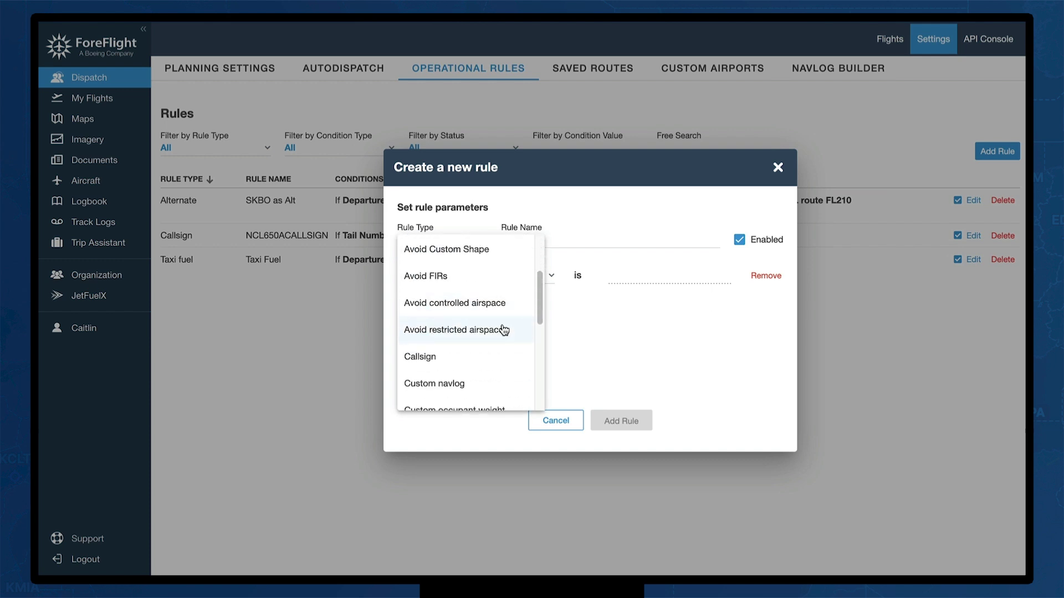
scroll(502, 344, "down", 1)
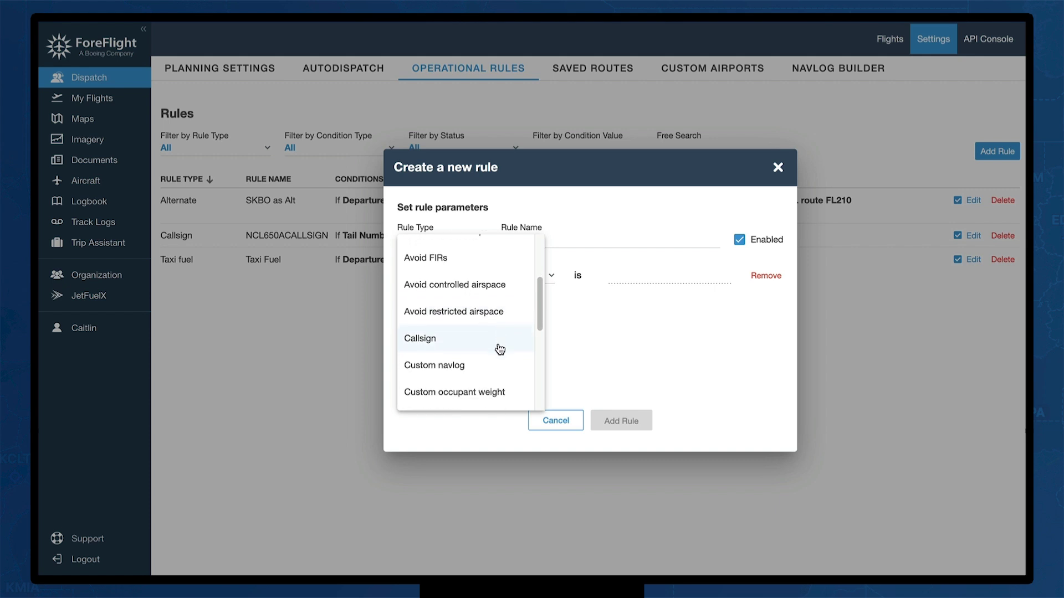
scroll(500, 349, "down", 2)
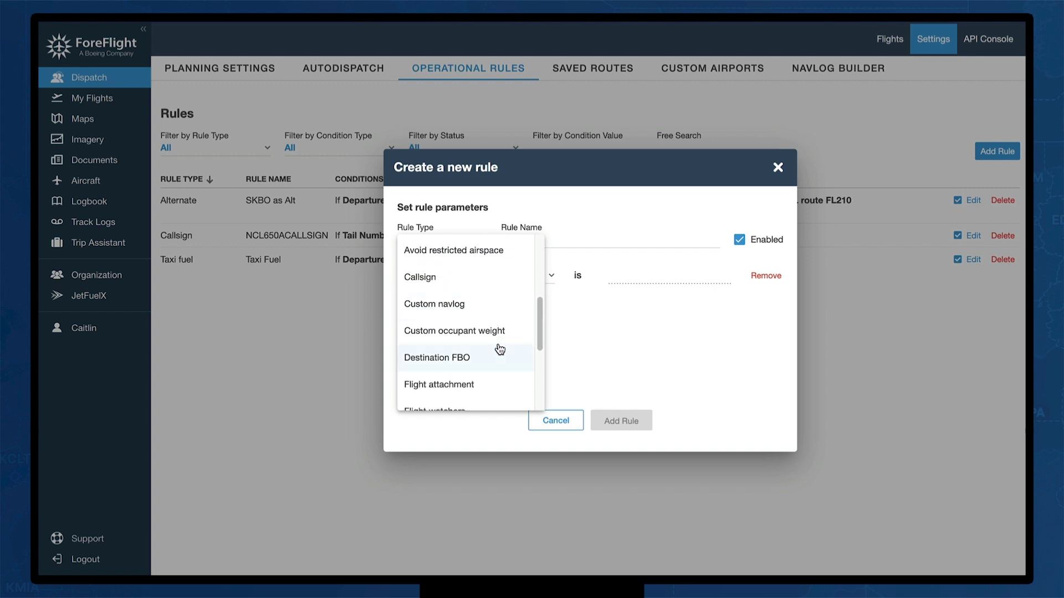
scroll(500, 349, "down", 1)
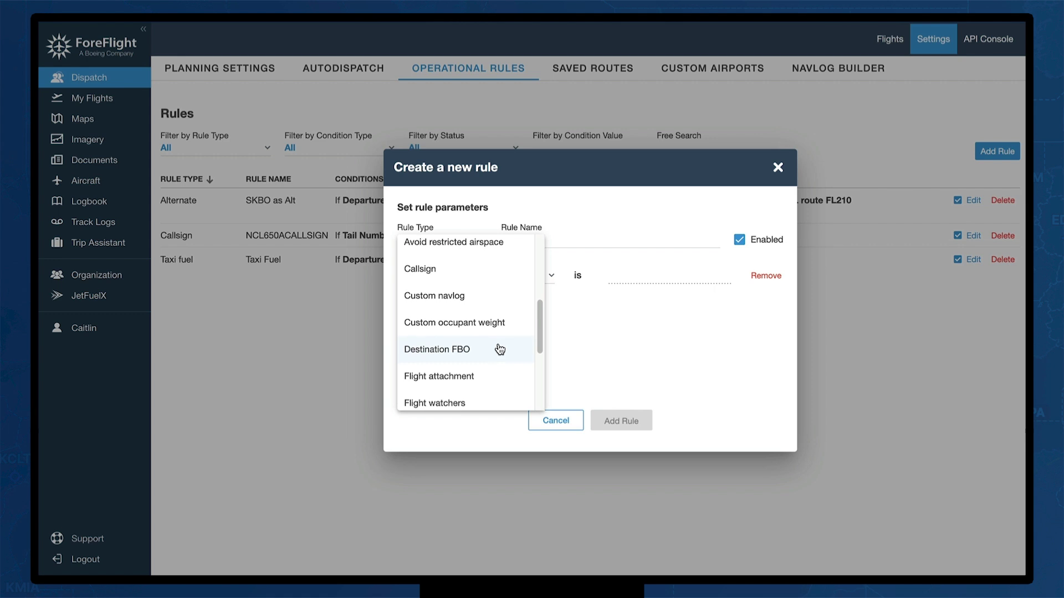
left_click(506, 305)
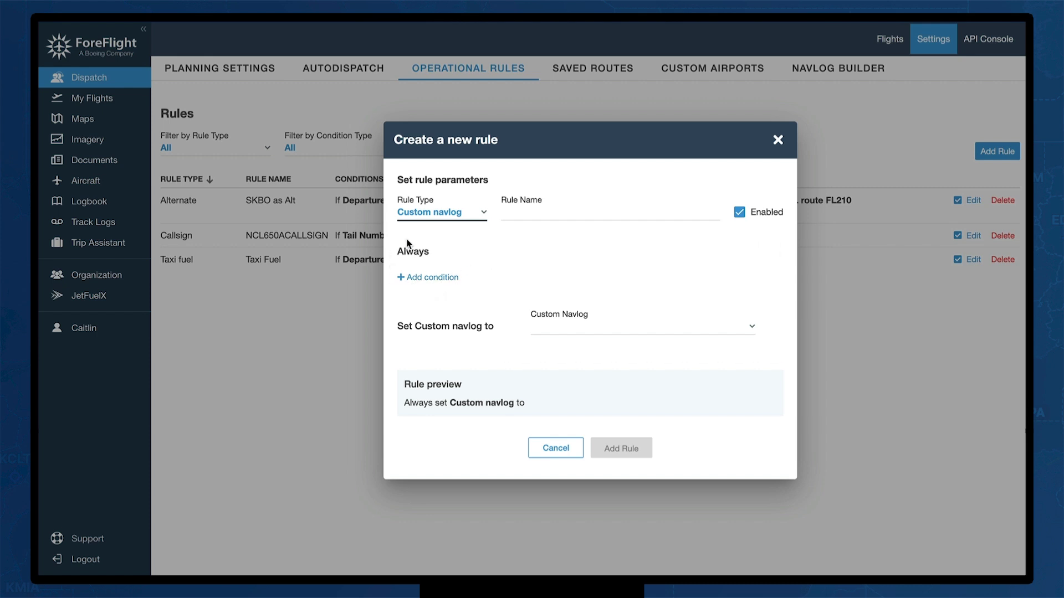
left_click(601, 333)
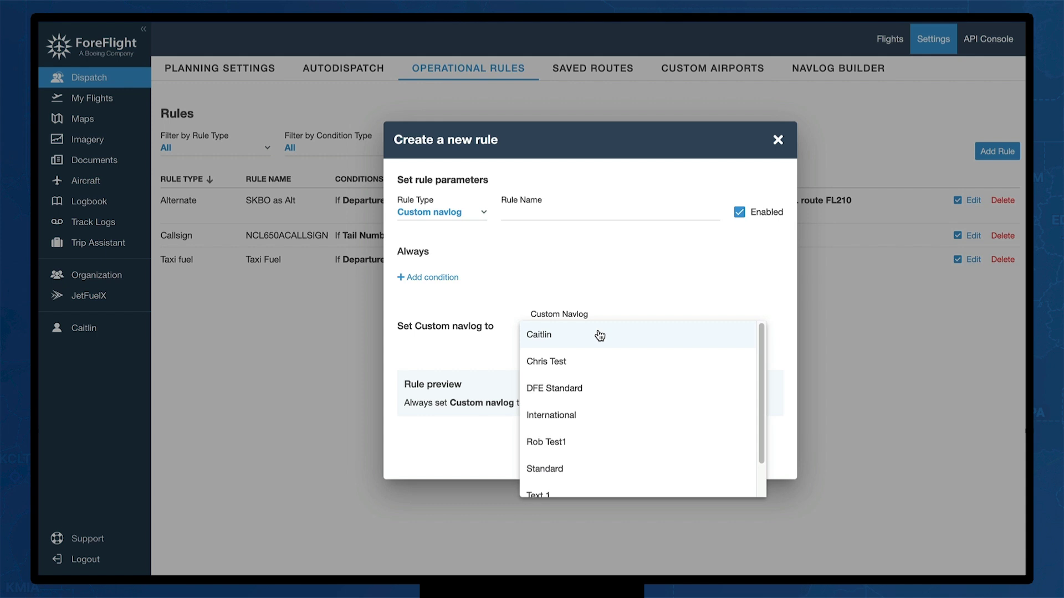
left_click(601, 414)
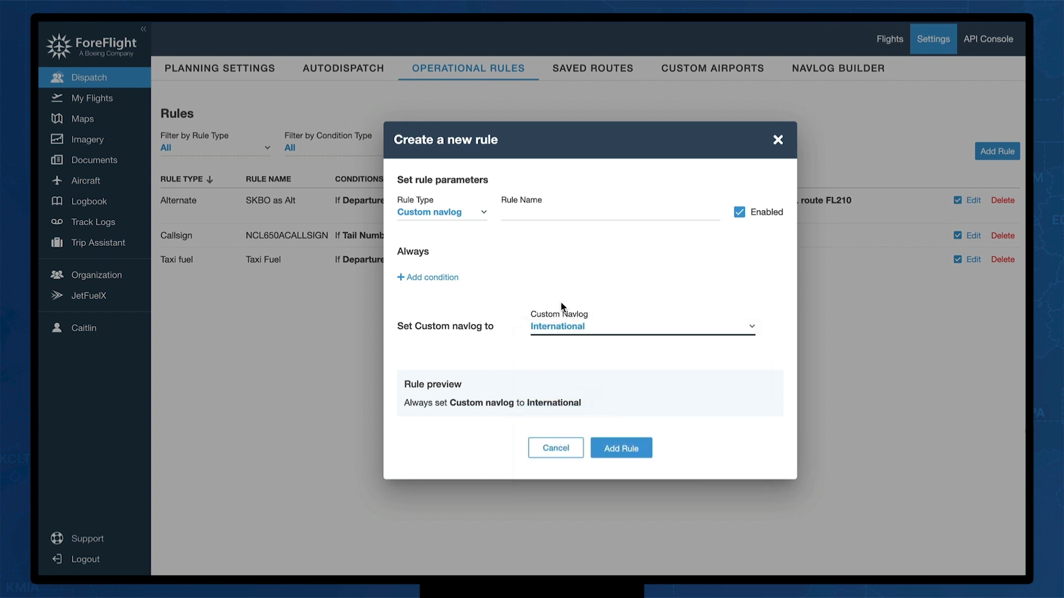
left_click(620, 447)
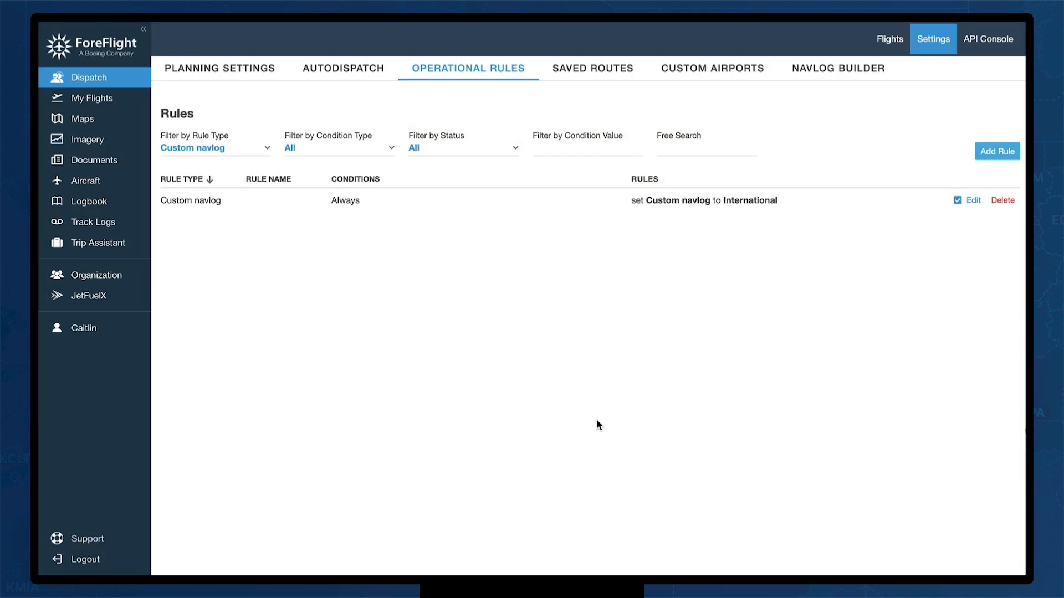
Set the rule type filter to All so all four rules are listed
left_click(257, 150)
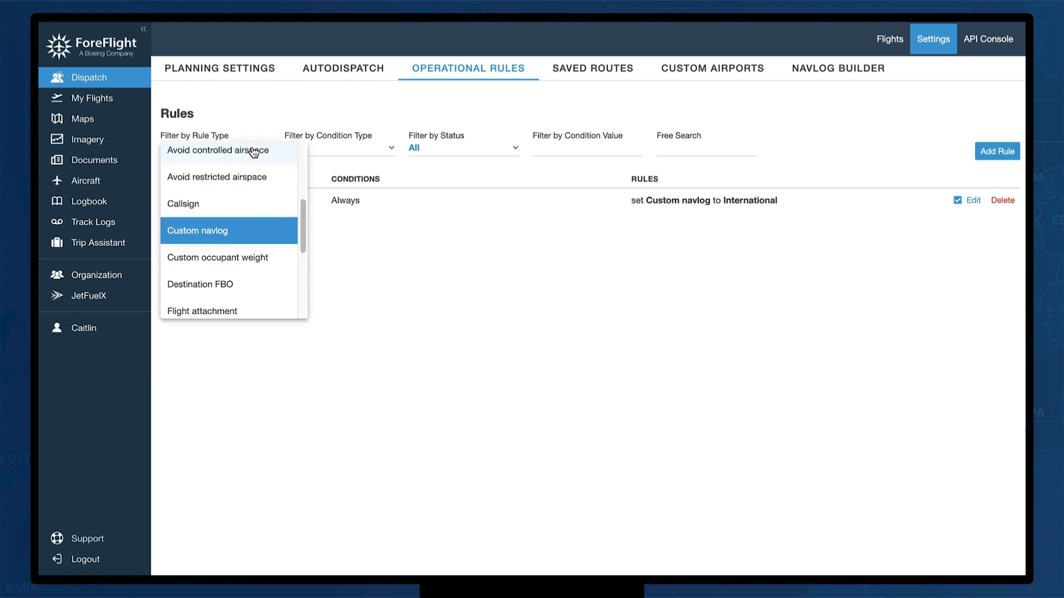
scroll(260, 159, "up", 3)
left_click(236, 151)
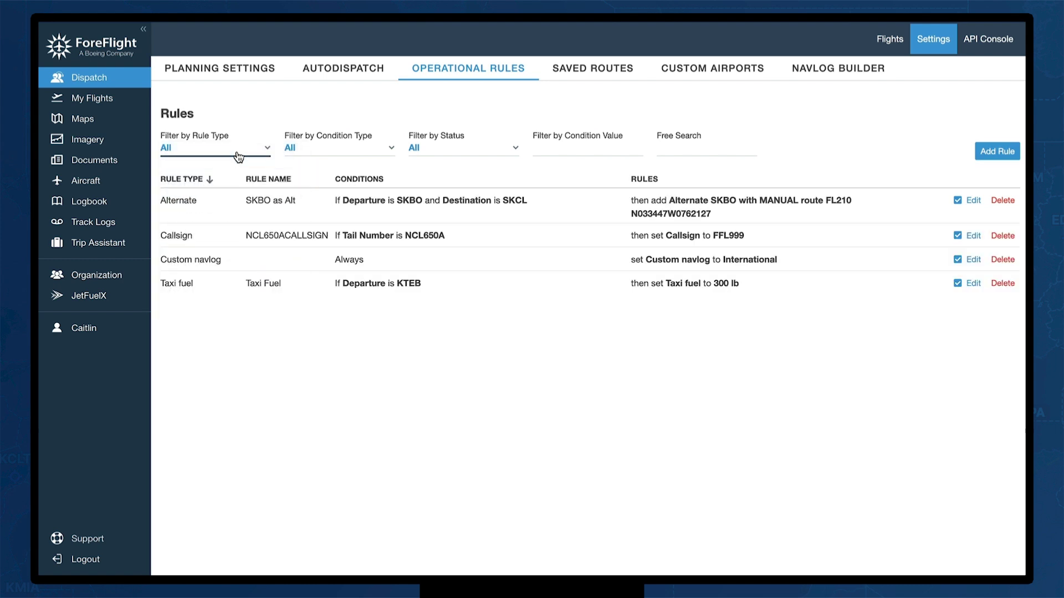